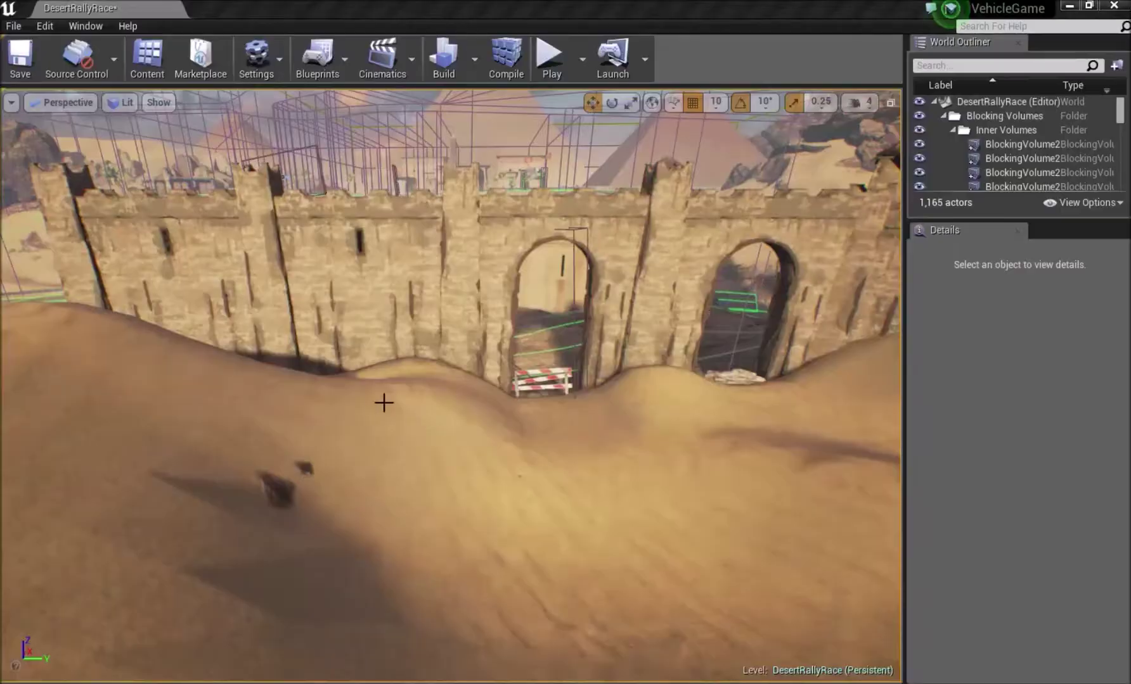
Look over the desert level from the fortress wall and its archways to the oasis with the pyramids behind.
key(w)
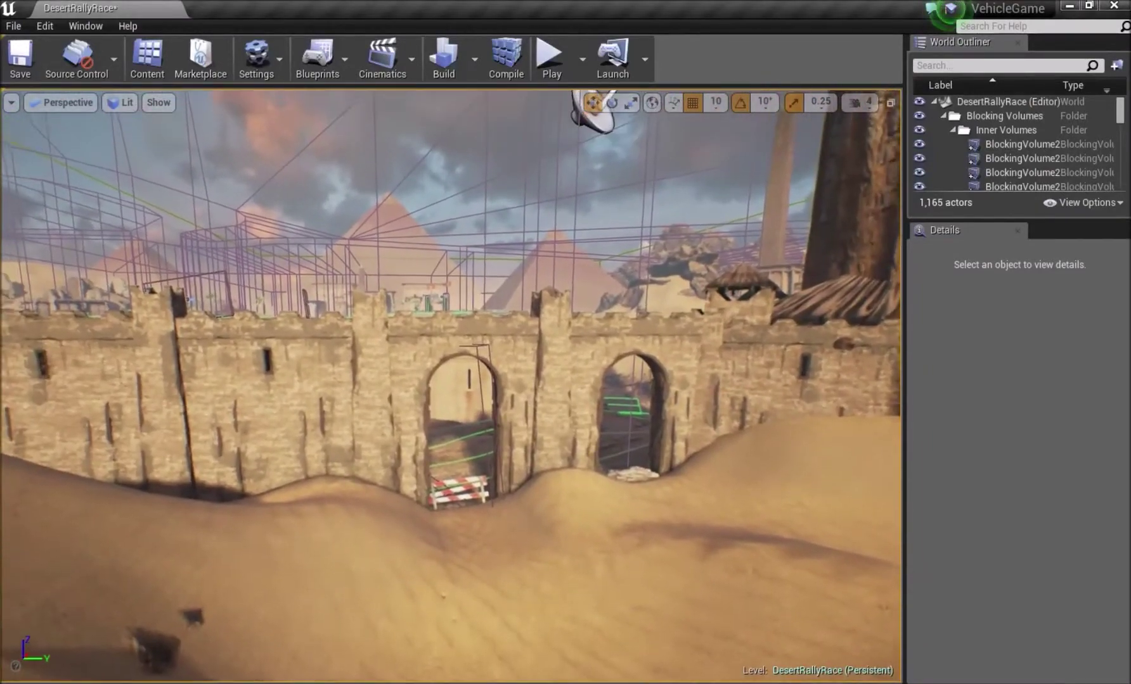
key(w)
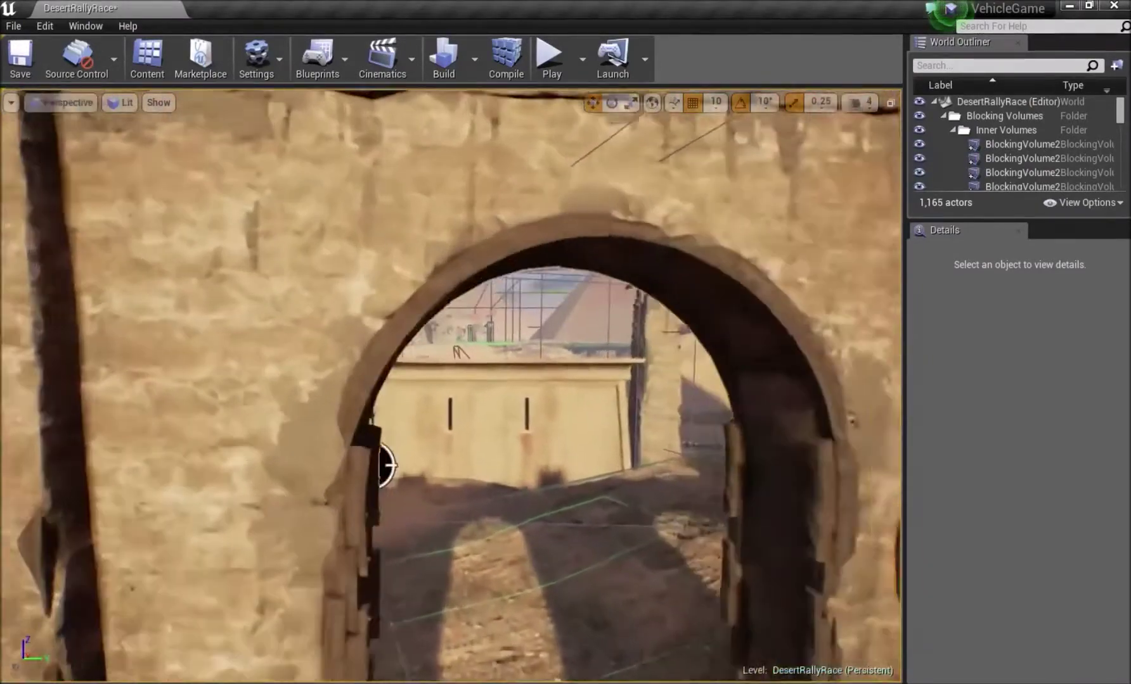
key(w)
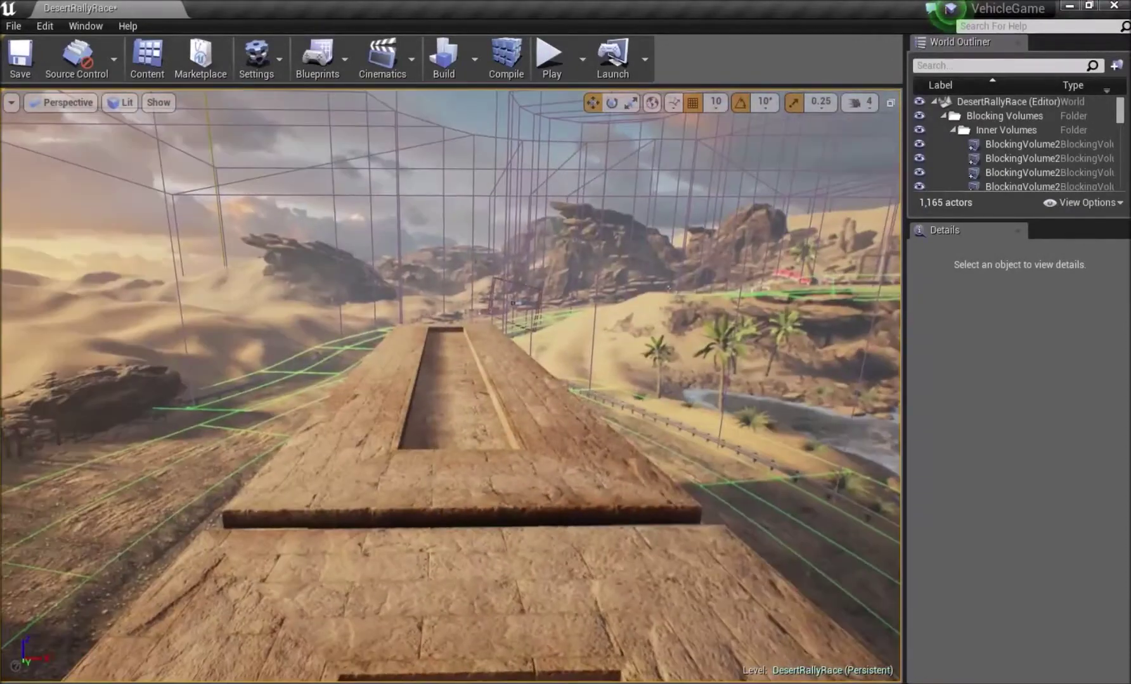
scroll(450, 380, down, 3)
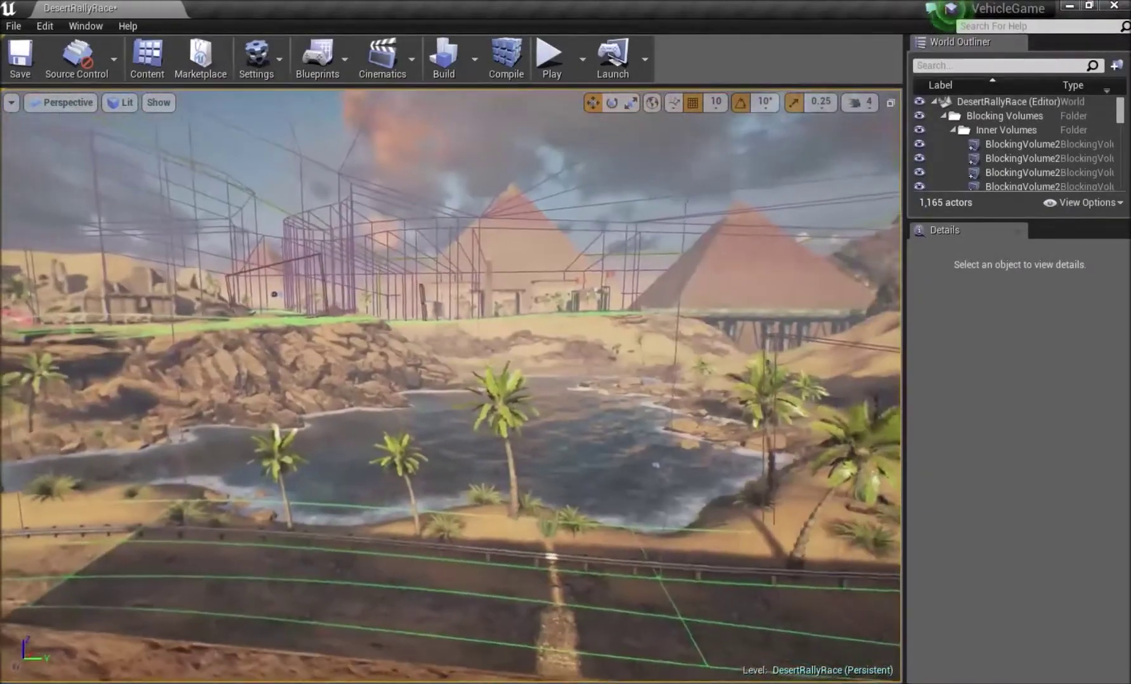
scroll(450, 380, up, 5)
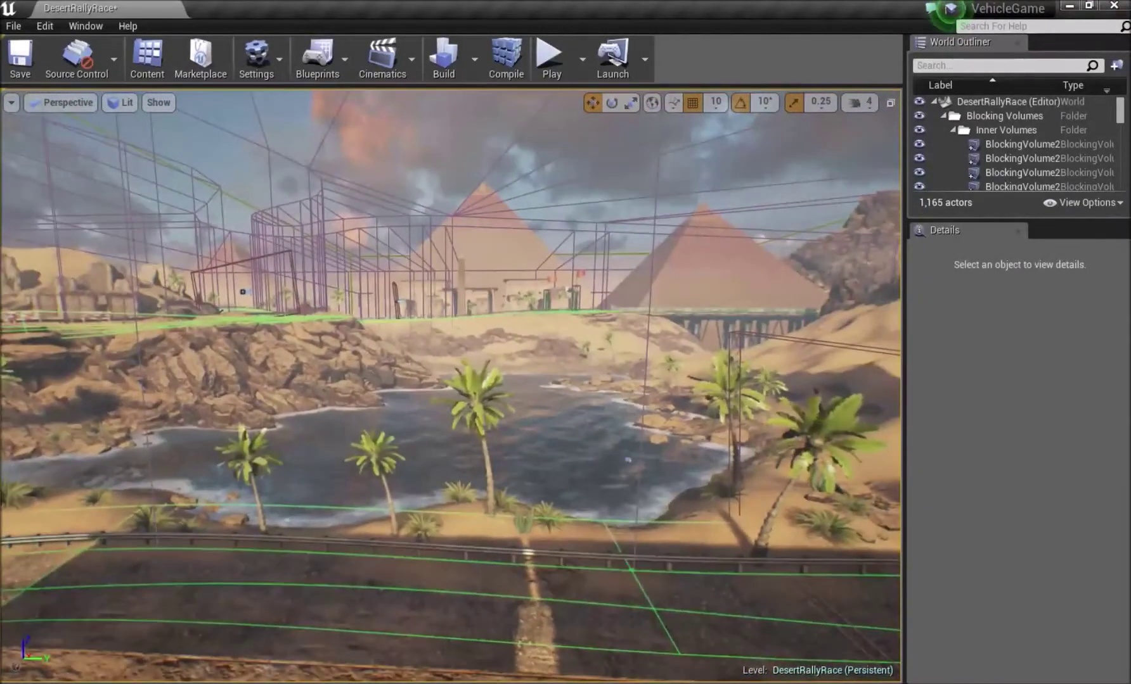
right_drag(359, 191, 384, 192)
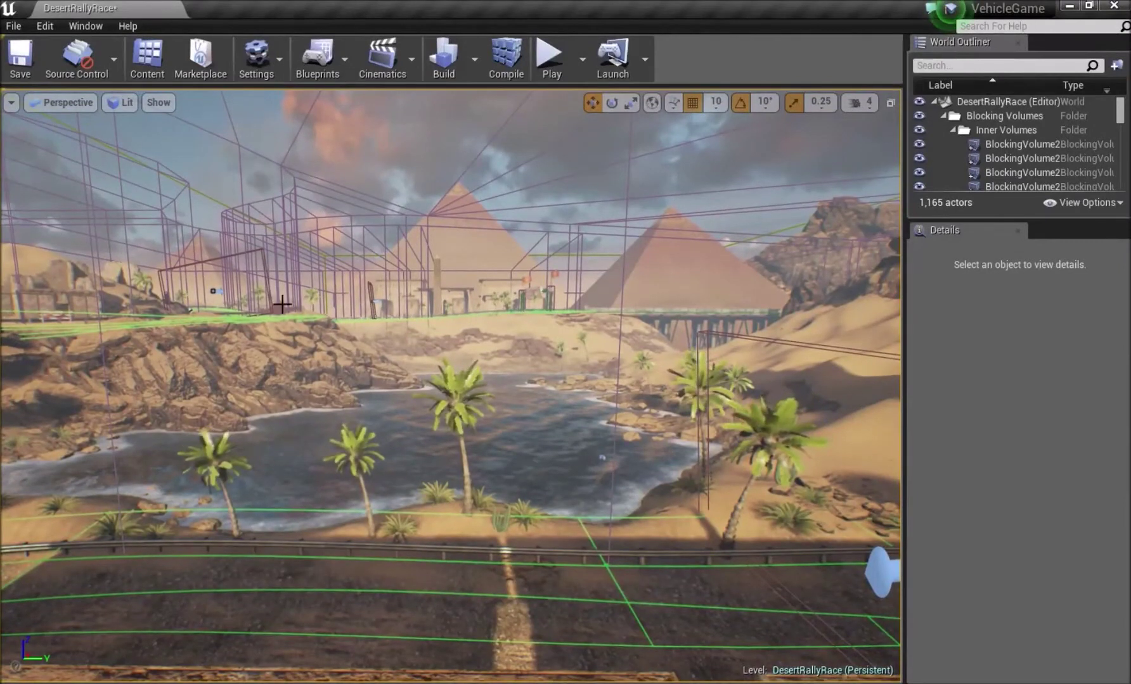
Add a legacy Matinee to the level and maximize its editor window.
click(382, 58)
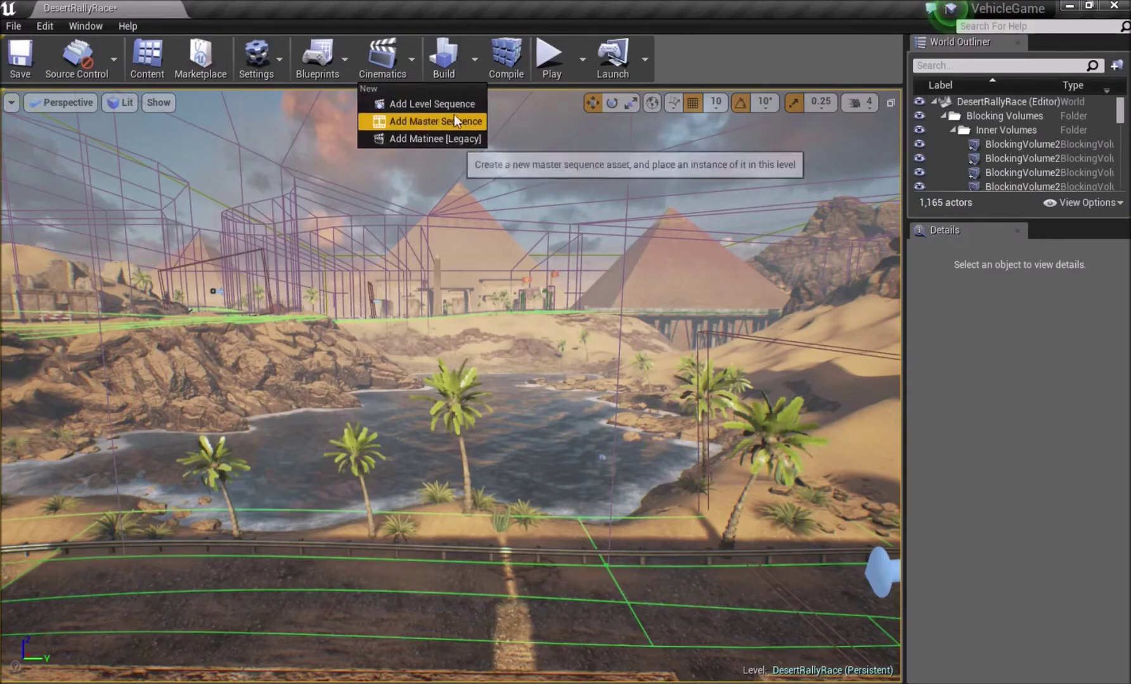
click(433, 139)
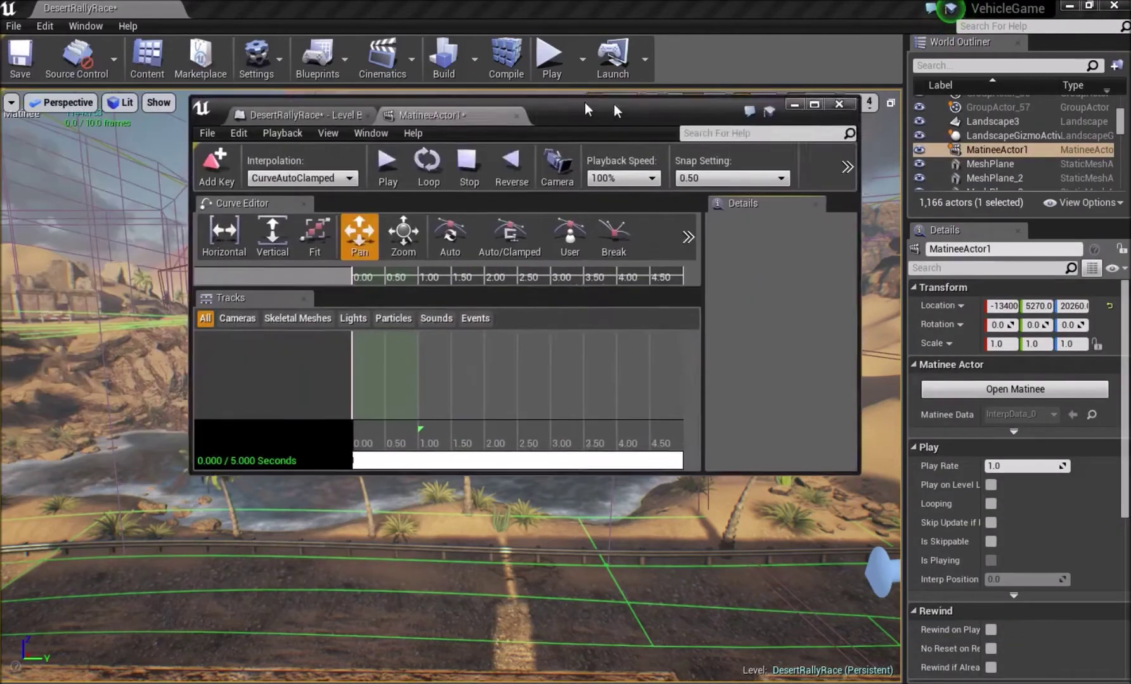
double_click(661, 107)
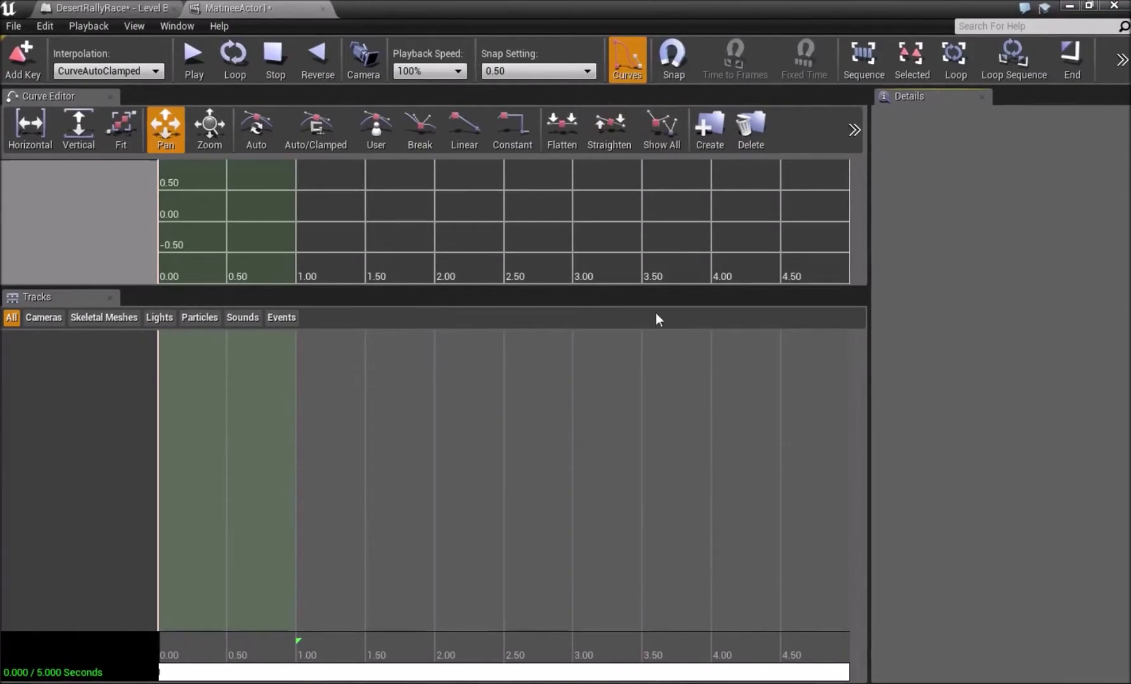
Try to delete the existing camera actor standing on the dunes facing the fortress wall.
drag(539, 9, 700, 99)
right_drag(202, 252, 329, 251)
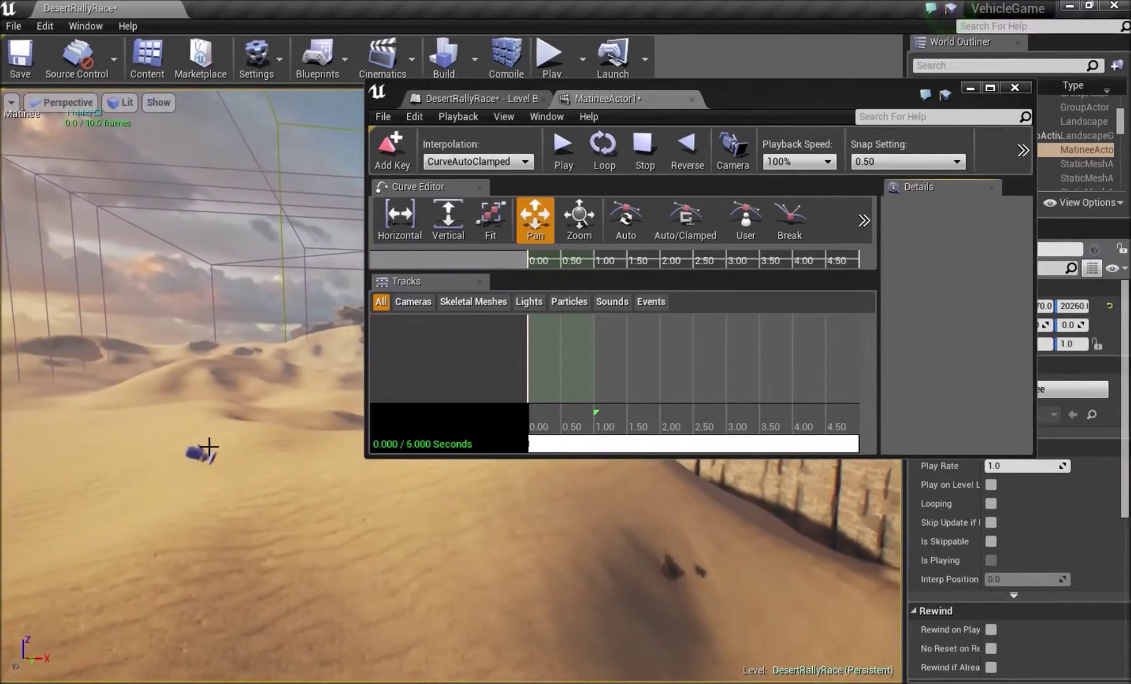
click(197, 455)
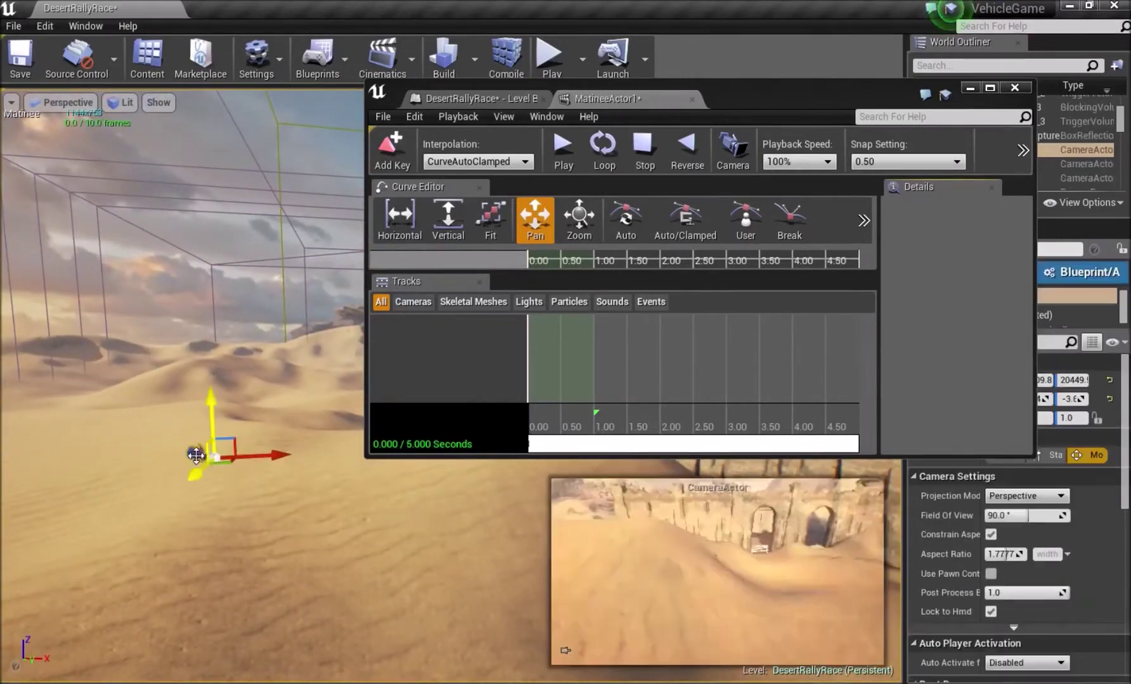
key(Delete)
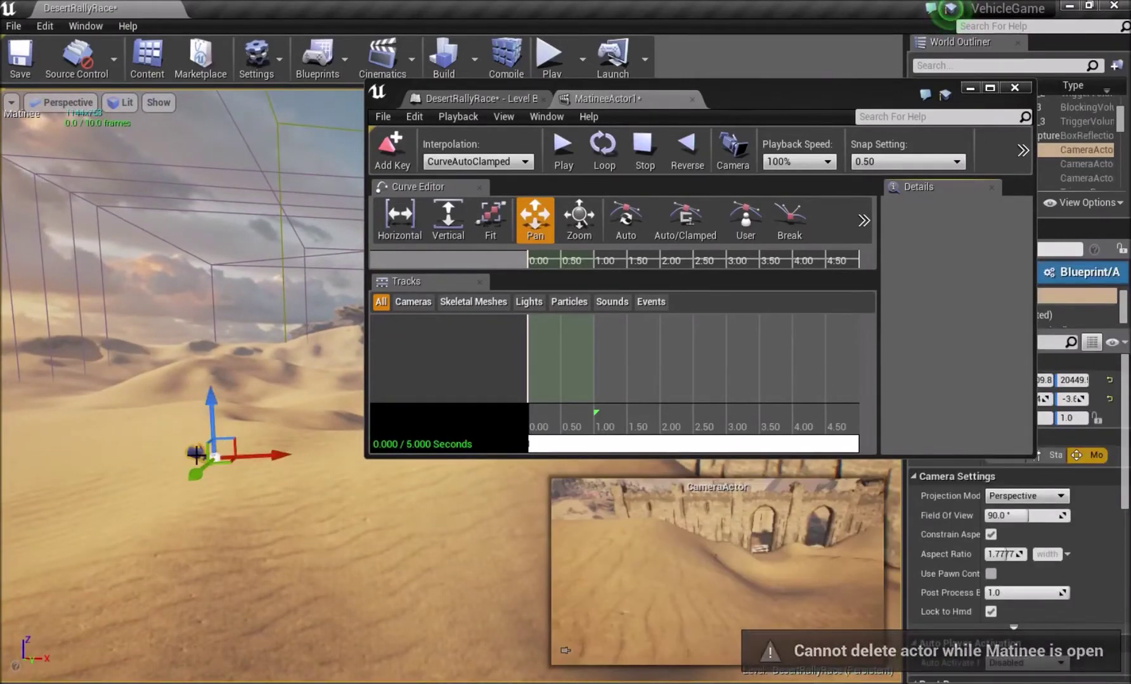
Deselect the camera actor and frame the fortress wall with its two archways as the viewpoint for a new camera.
click(742, 101)
click(217, 364)
right_drag(190, 329, 276, 358)
drag(761, 80, 761, 89)
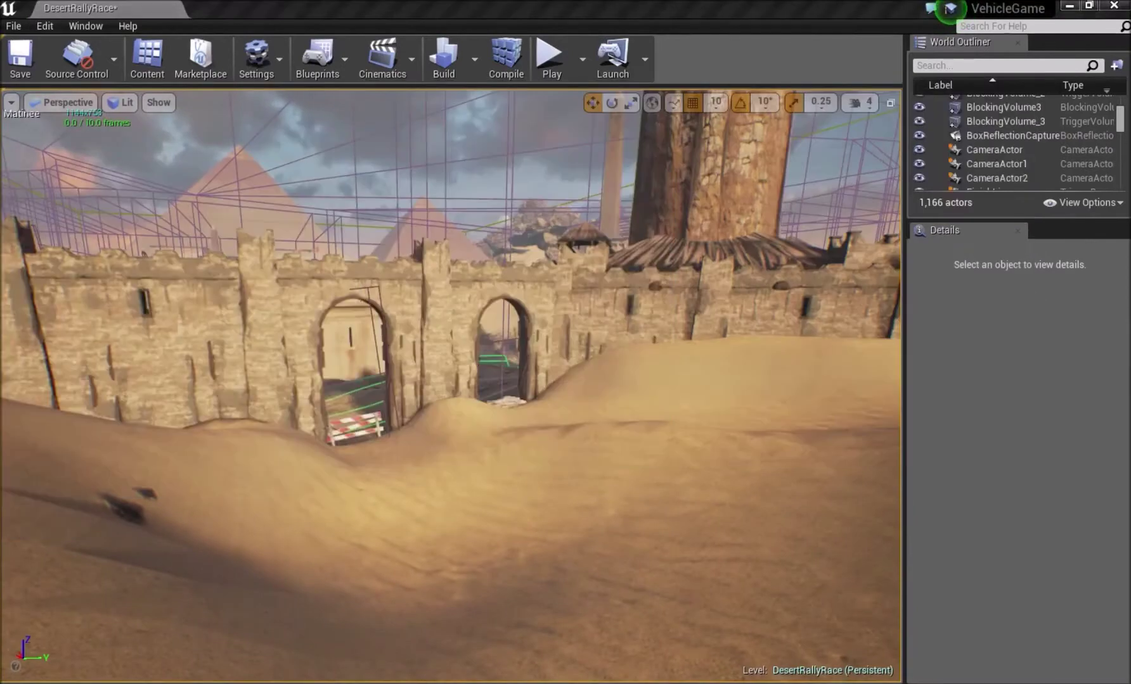
right_drag(286, 314, 273, 428)
key(w)
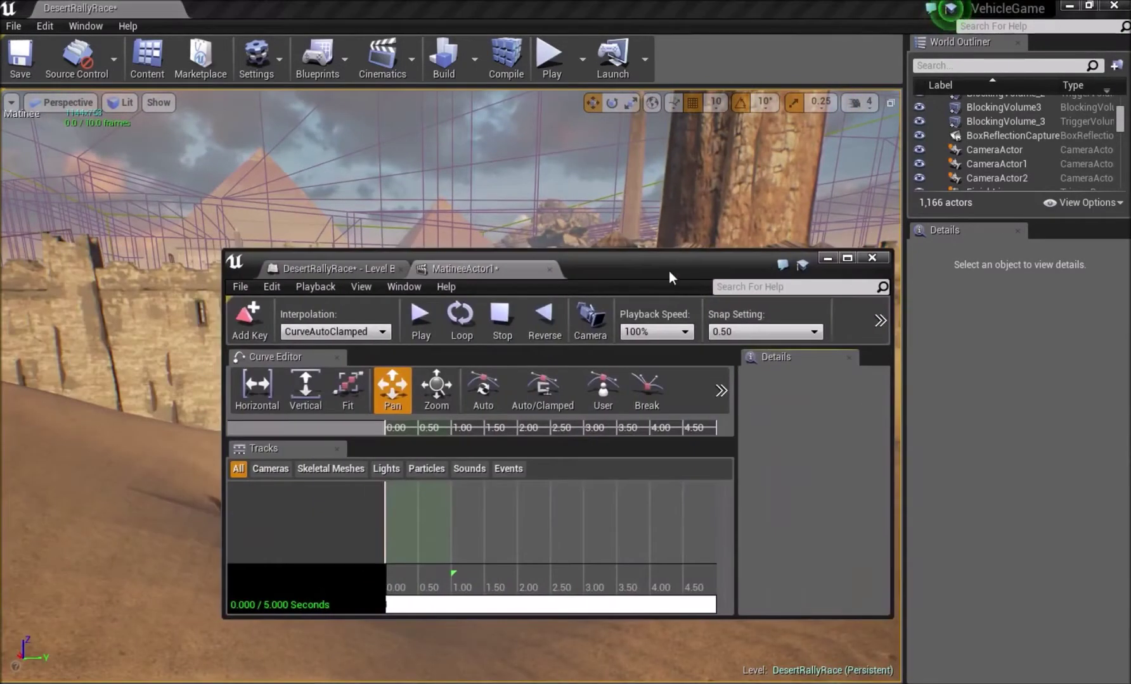
Add a new camera group named Startcamera to the Matinee tracks.
double_click(668, 272)
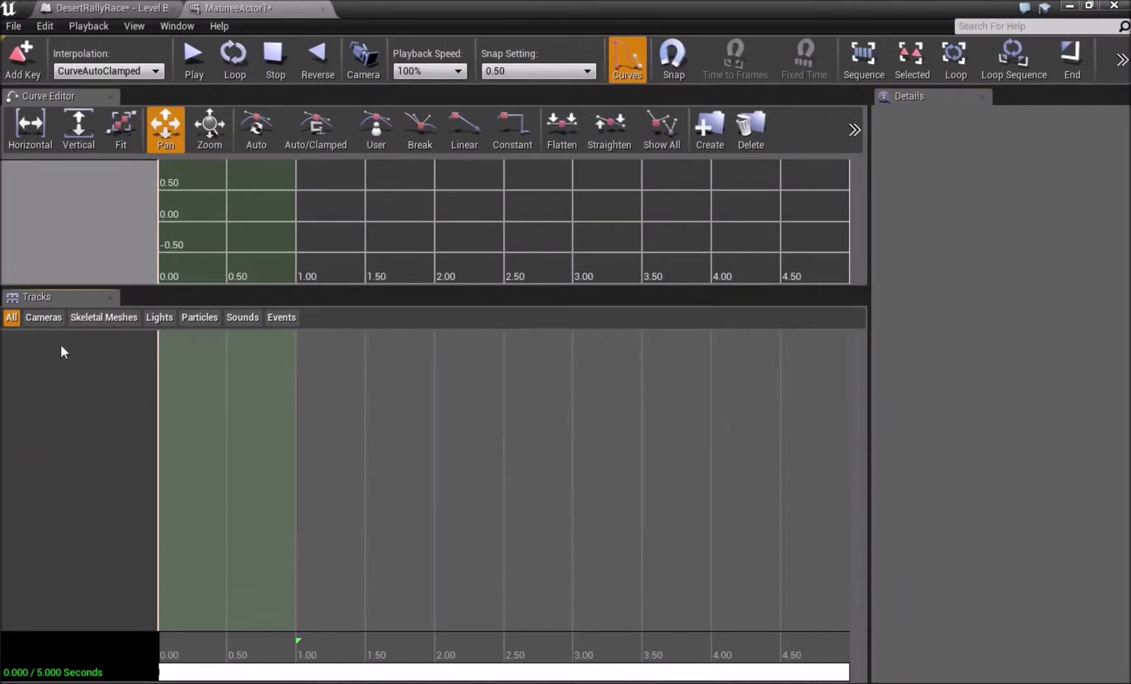
right_click(31, 332)
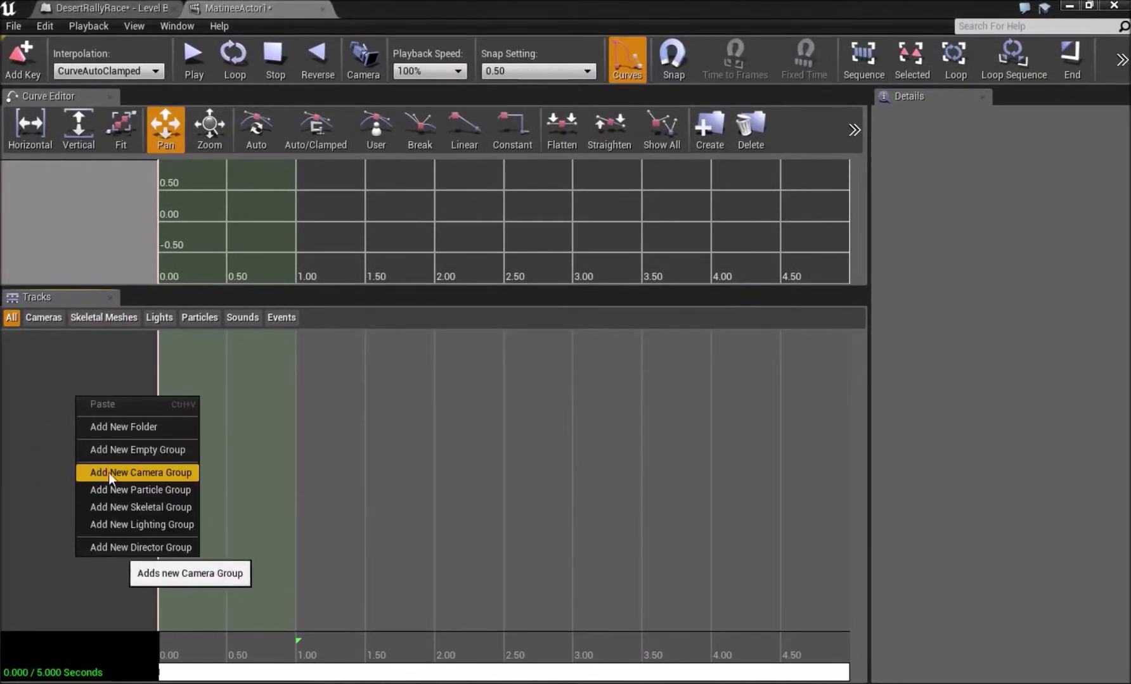
click(144, 472)
text(Sta)
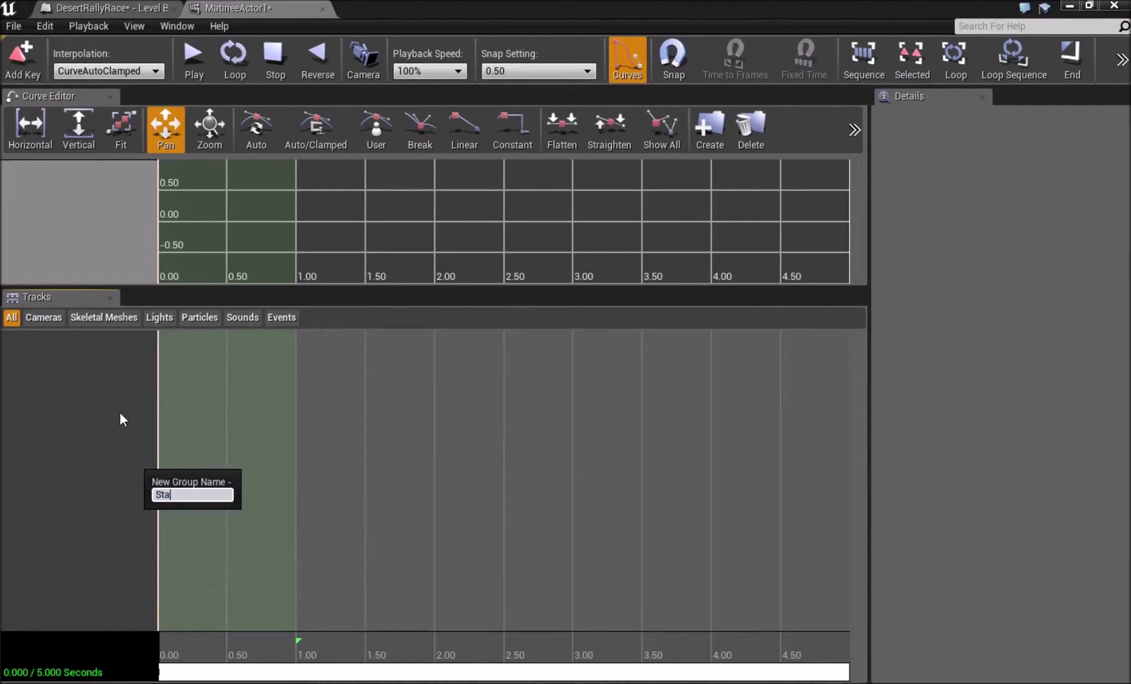
text(rtcamera)
key(Return)
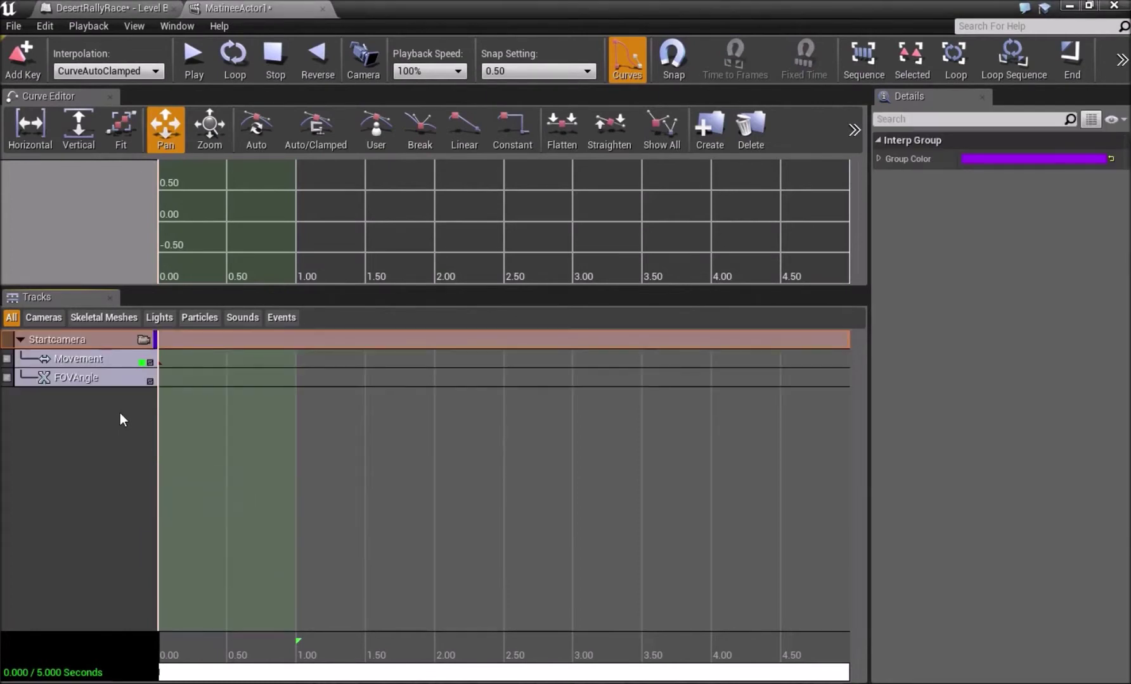
Extend both the Matinee sequence end and the loop section end to about 20 seconds.
scroll(329, 583, down, 6)
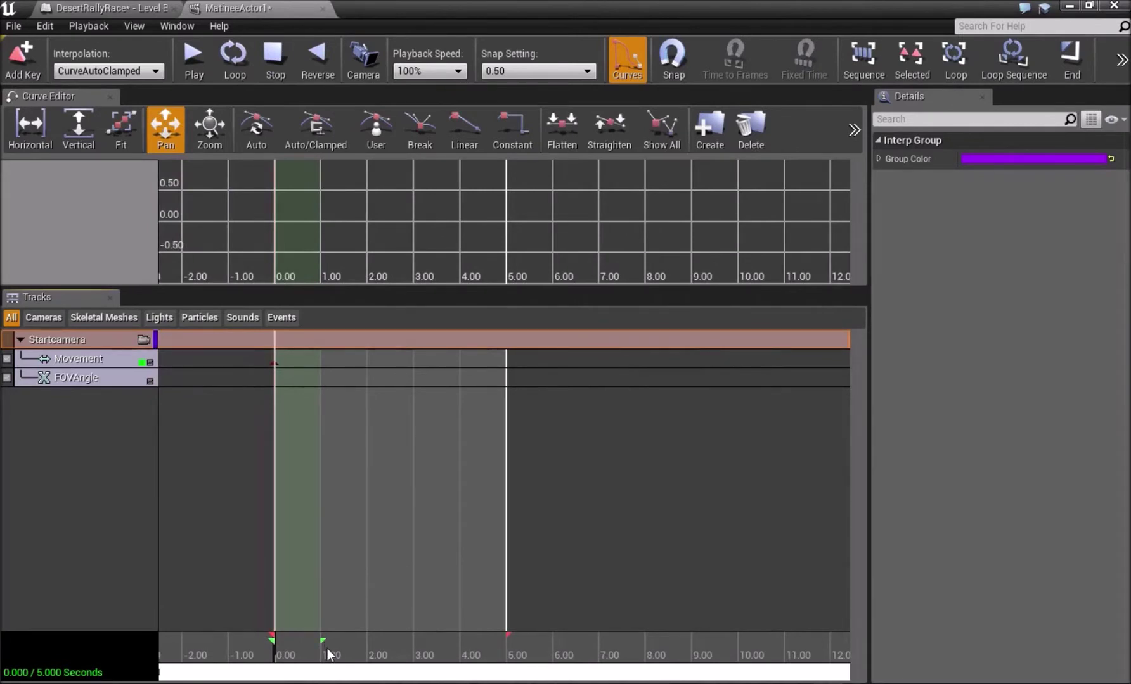
drag(323, 640, 515, 654)
scroll(515, 581, down, 3)
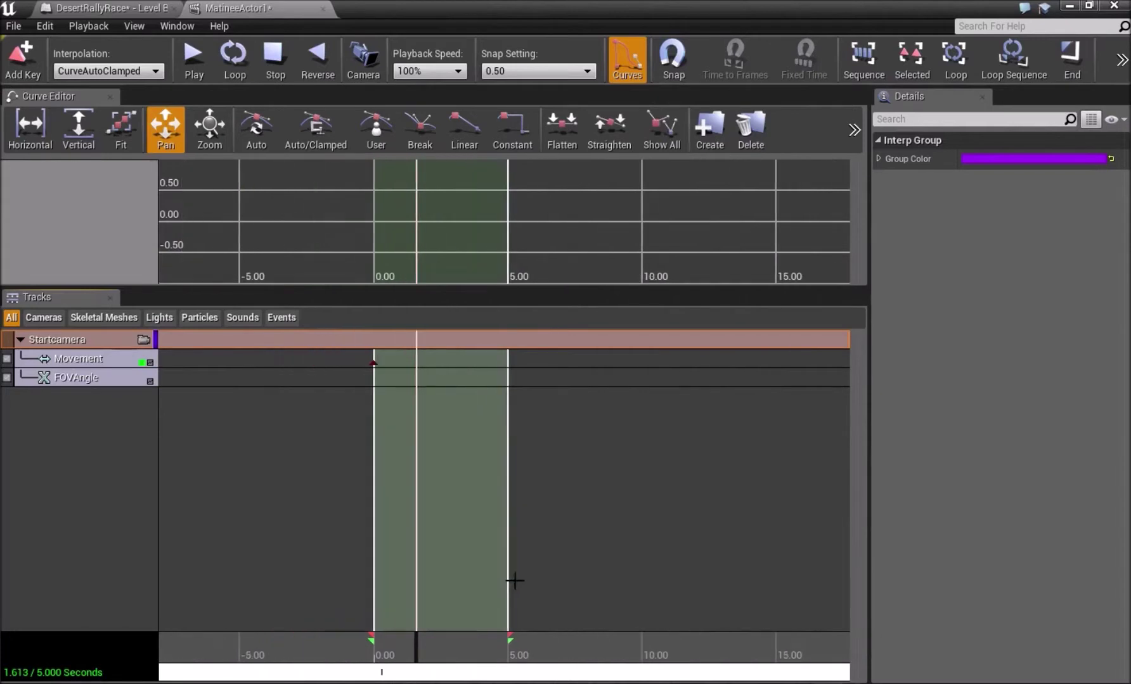
drag(654, 476, 375, 463)
scroll(394, 474, down, 2)
drag(447, 472, 544, 472)
mouse_move(378, 634)
mouse_down()
mouse_move(682, 641)
mouse_move(657, 641)
mouse_up()
drag(376, 640, 656, 641)
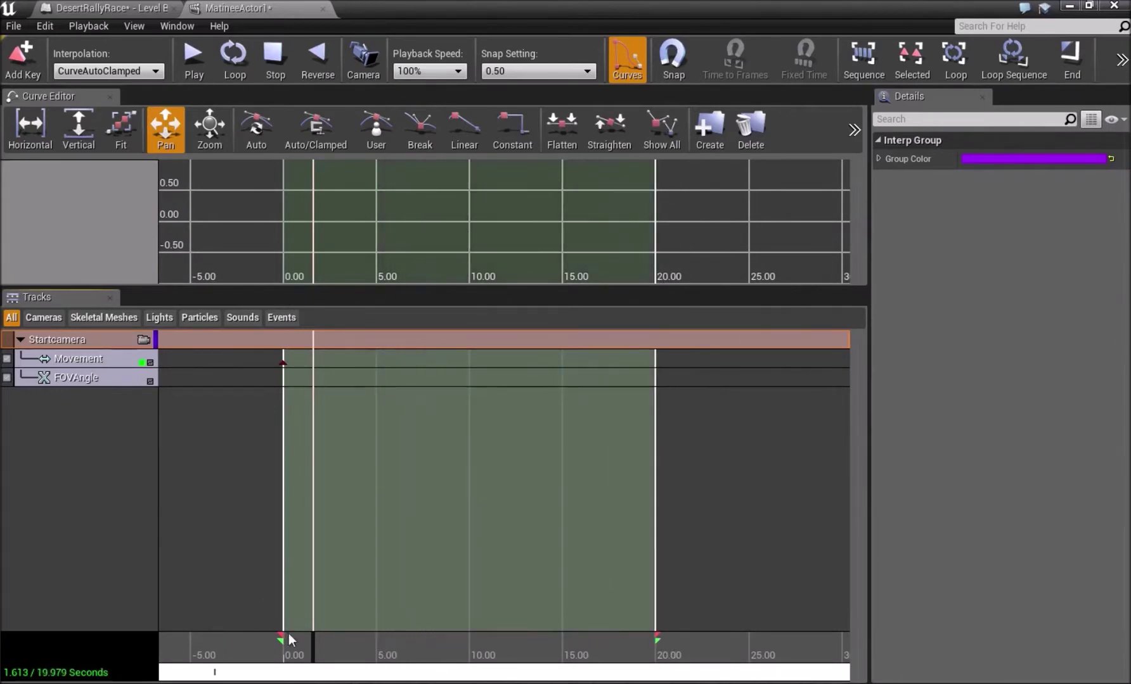
Select the Movement key at 0 seconds and inspect the camera's starting position in the level.
click(283, 363)
drag(646, 5, 0, 124)
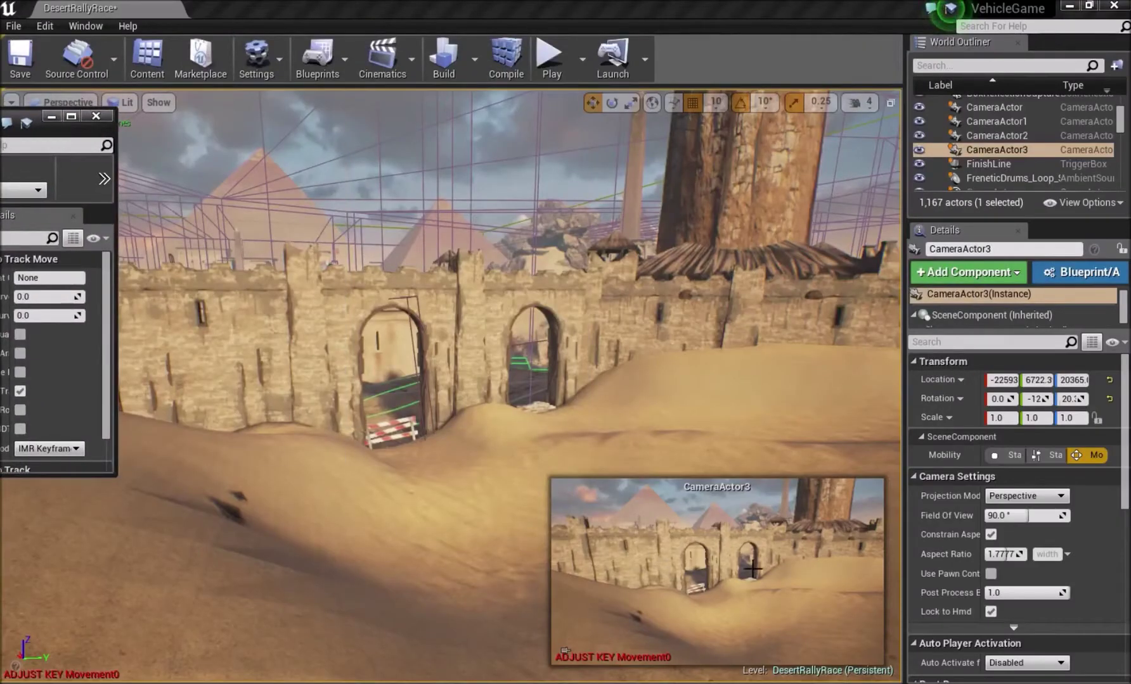
right_drag(434, 532, 571, 444)
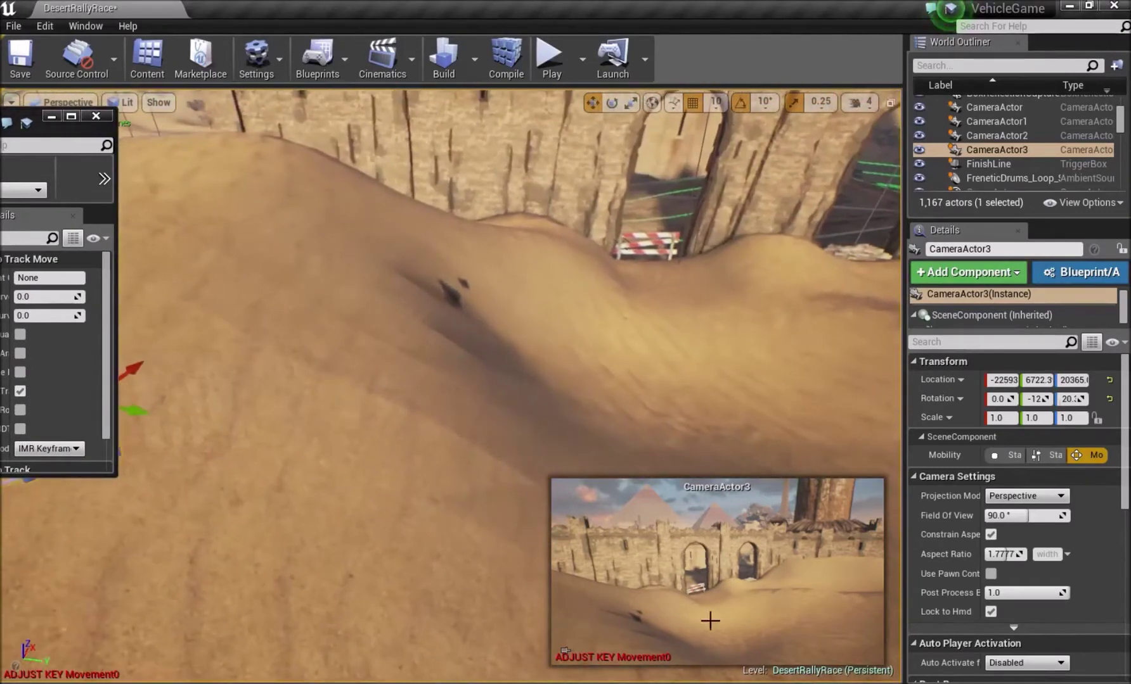
Add a Movement key to the Startcamera group at about 4.94 seconds.
drag(0, 124, 422, 159)
double_click(422, 160)
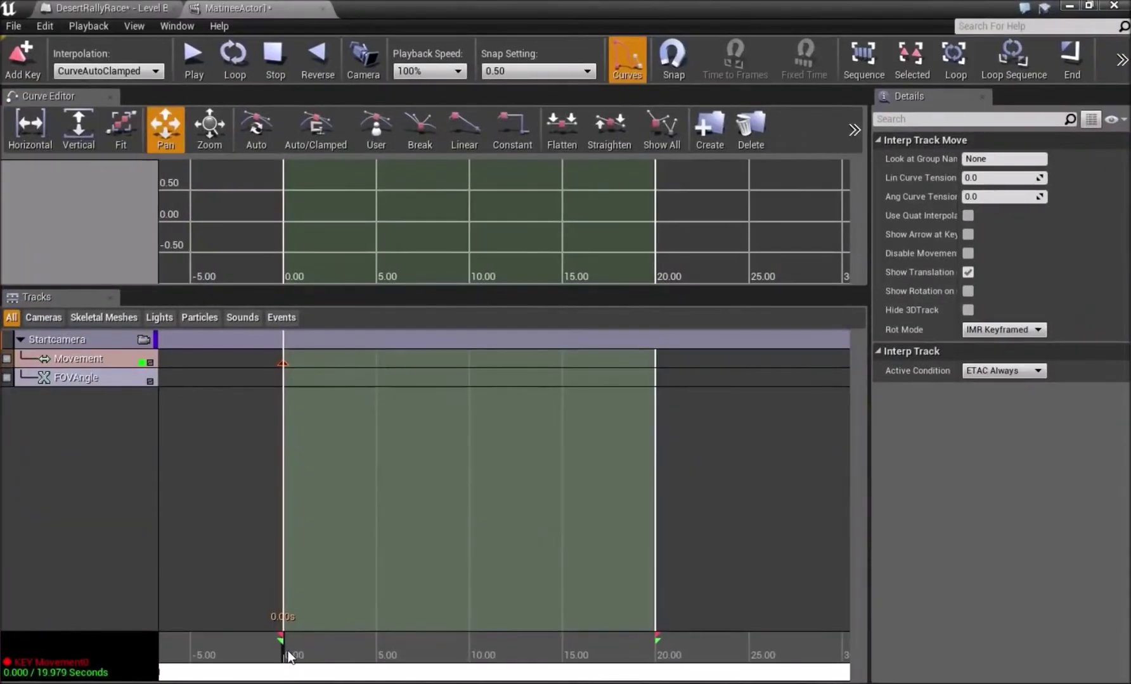
drag(284, 656, 377, 665)
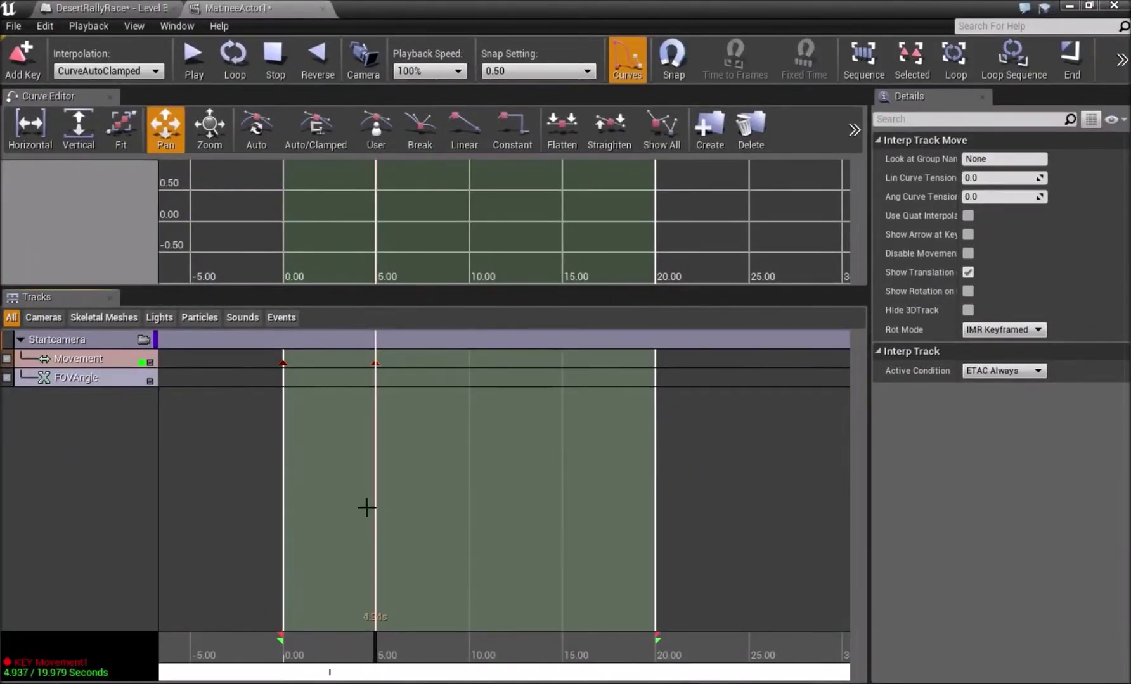
Move the camera for this key to the archway with the striped barrier, at about X -18823, Y 7382, Z 19675.
drag(585, 11, 0, 38)
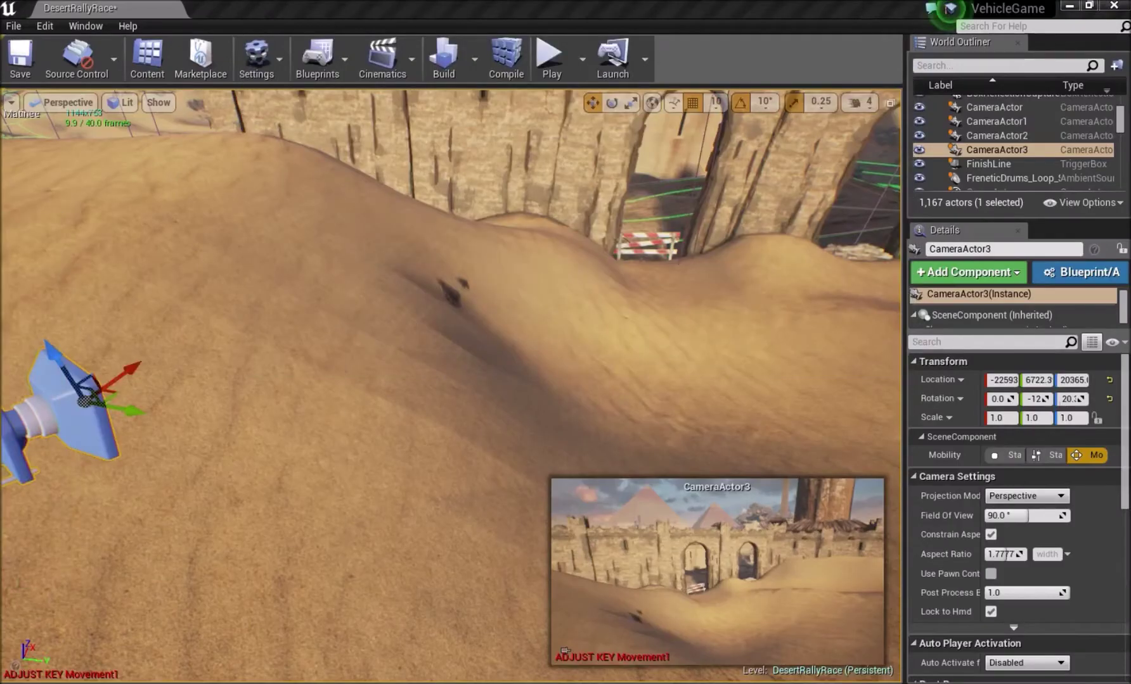
right_drag(418, 351, 325, 351)
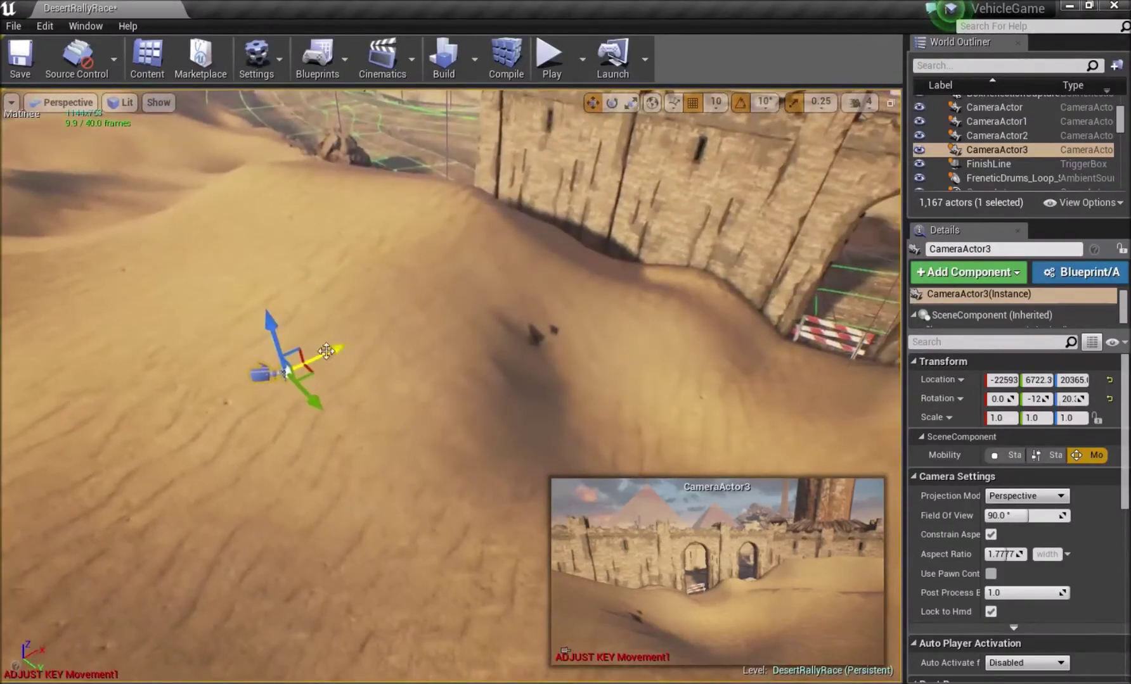
drag(342, 351, 582, 376)
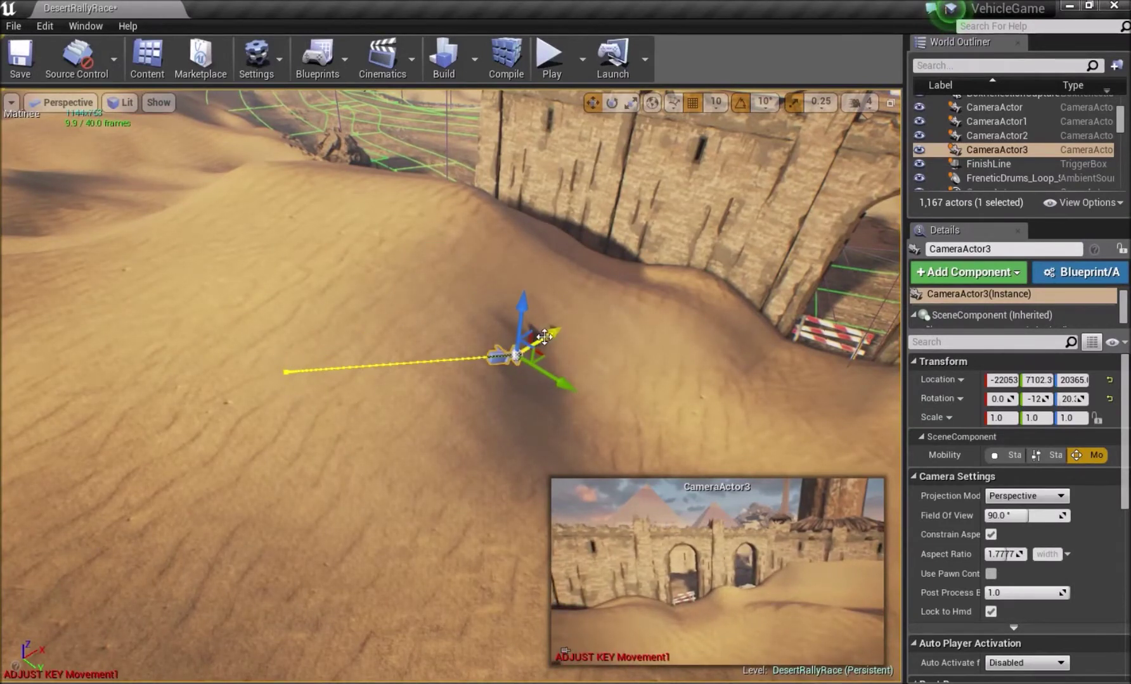
drag(545, 337, 739, 285)
drag(668, 218, 681, 288)
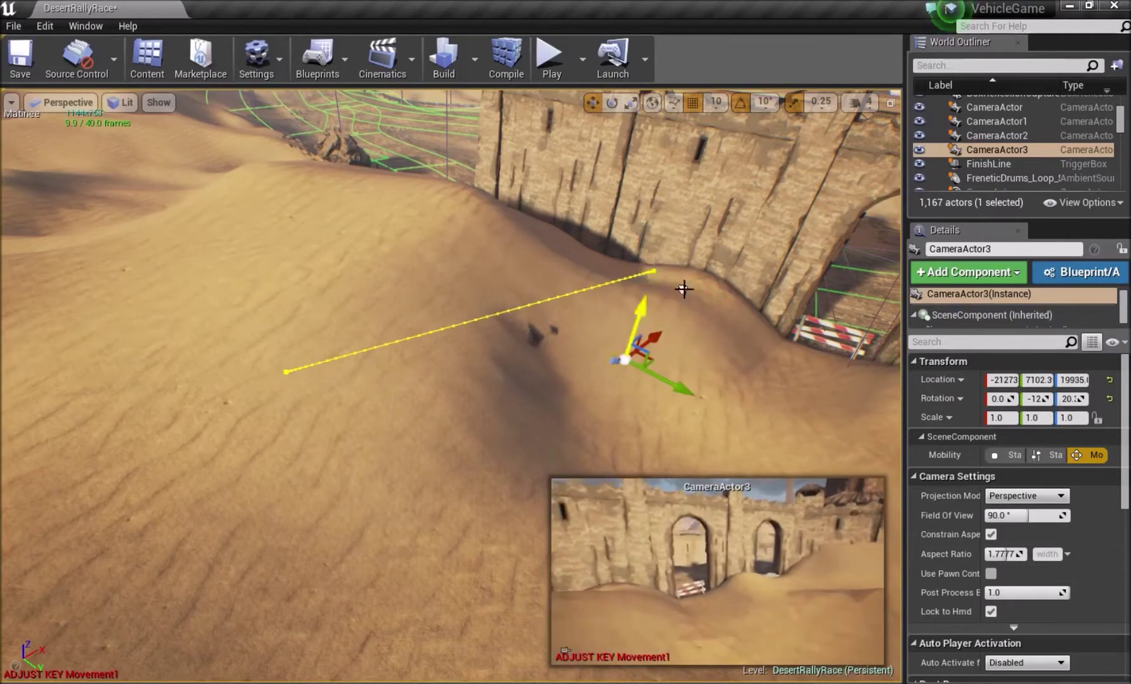
right_drag(681, 288, 631, 311)
drag(496, 359, 673, 215)
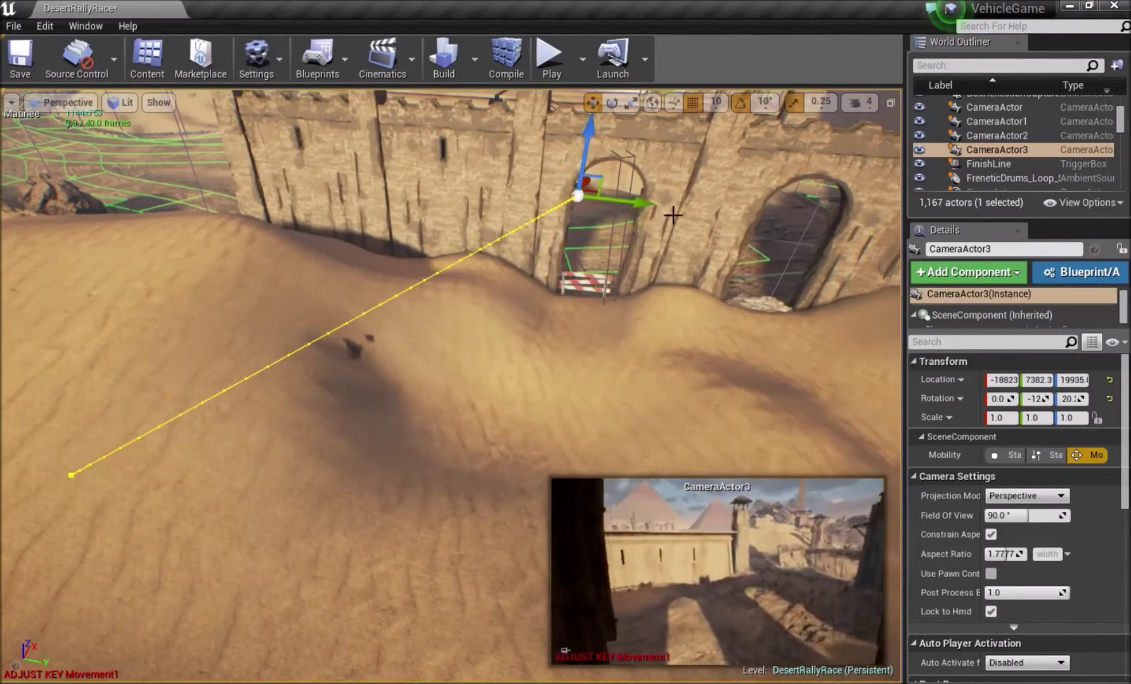
drag(581, 170, 580, 185)
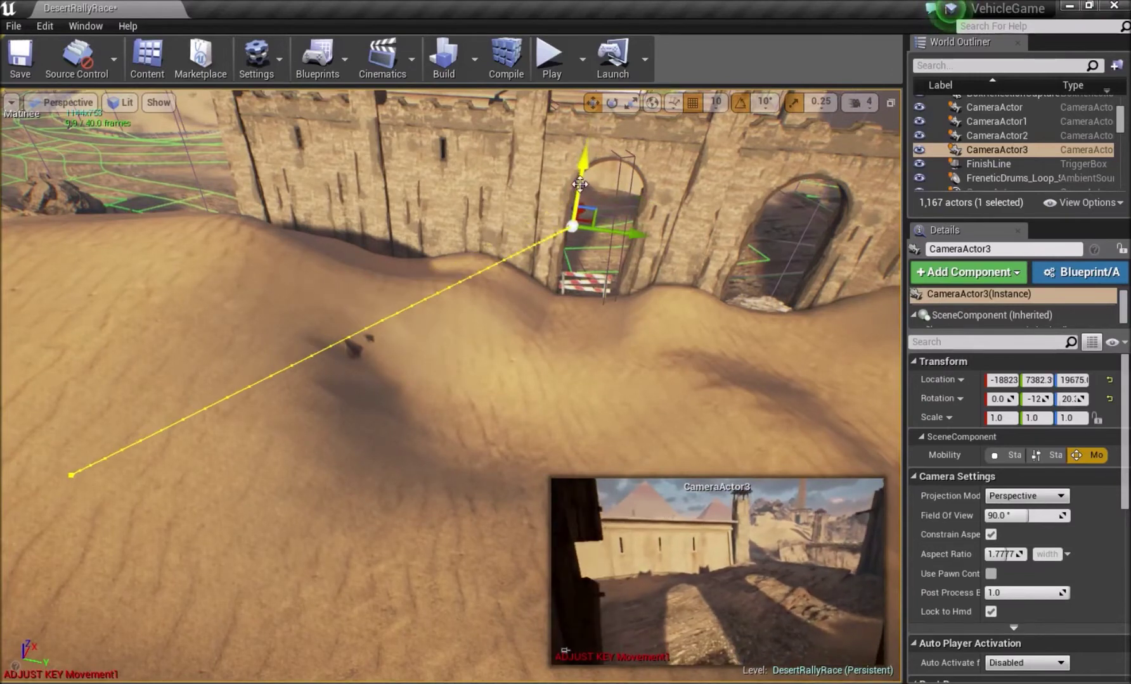
Play back the Matinee to preview the camera move through the archway, stopping just past the second key.
drag(391, 148, 427, 83)
click(283, 131)
click(204, 130)
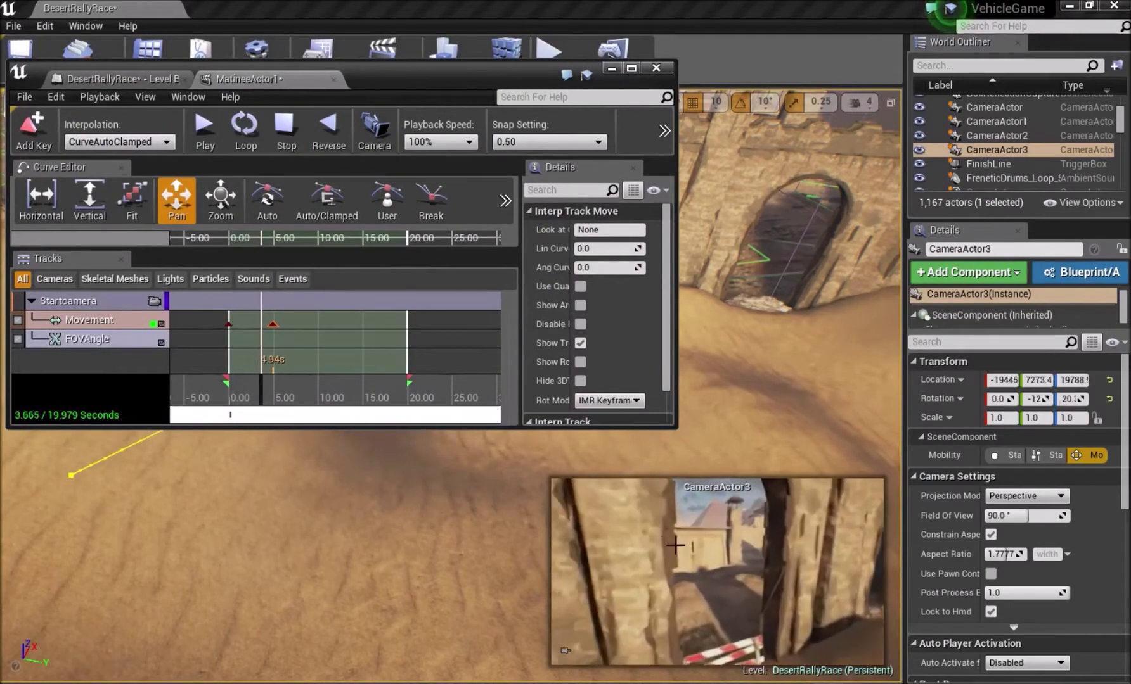
click(293, 134)
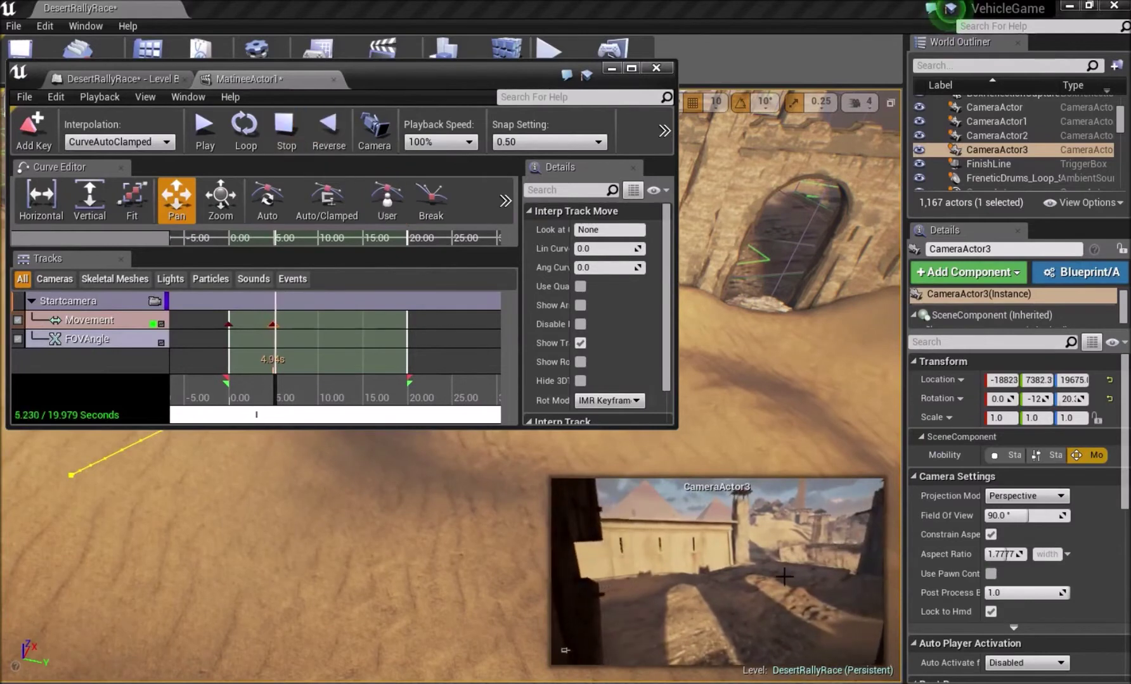
Replace the Movement key at 4.94 seconds with a new Movement key at about 7.8 seconds.
double_click(403, 81)
click(375, 362)
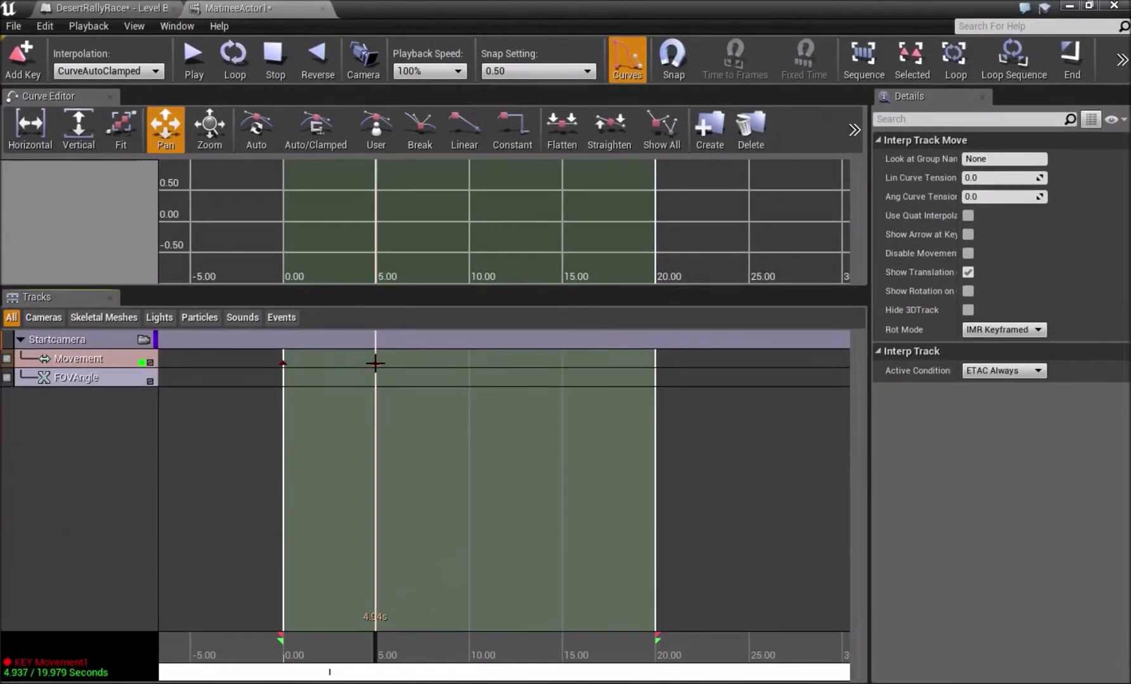
drag(375, 652, 429, 648)
key(Return)
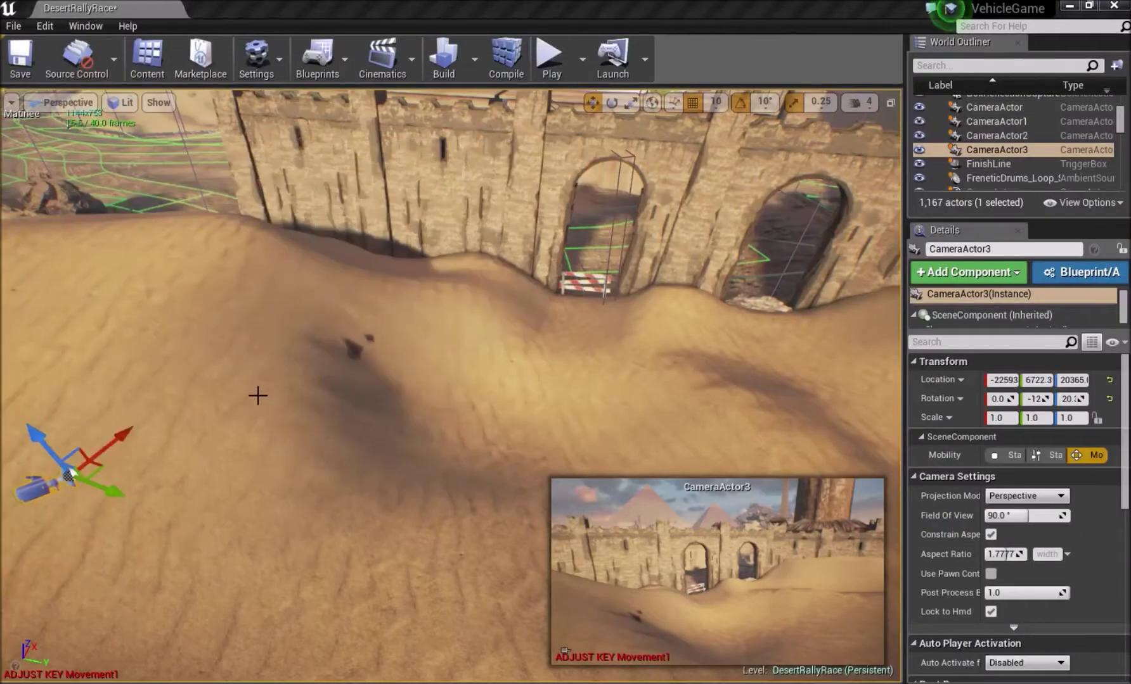
Move the camera for the second Startcamera key toward the fortress archway, at about X -20663, Y 7632, Z 20195.
right_drag(117, 439, 63, 438)
drag(262, 340, 796, 258)
drag(740, 223, 734, 251)
drag(602, 179, 570, 99)
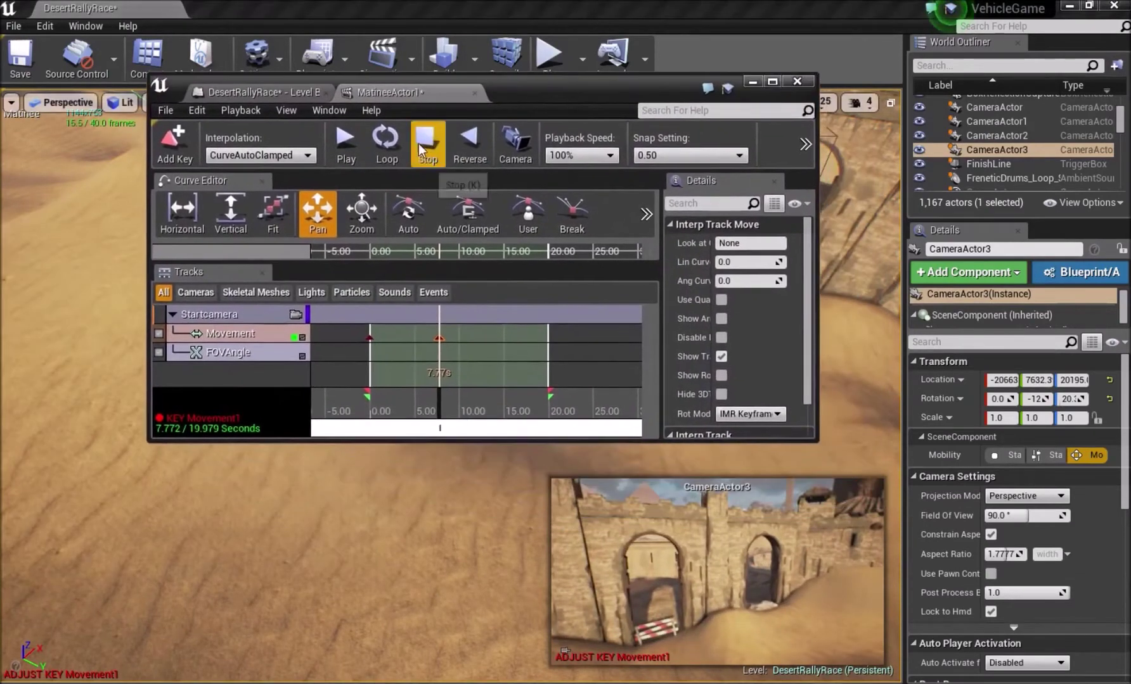
Play back the Matinee to preview the Startcamera approach, stopping just past the second key.
click(419, 143)
click(346, 142)
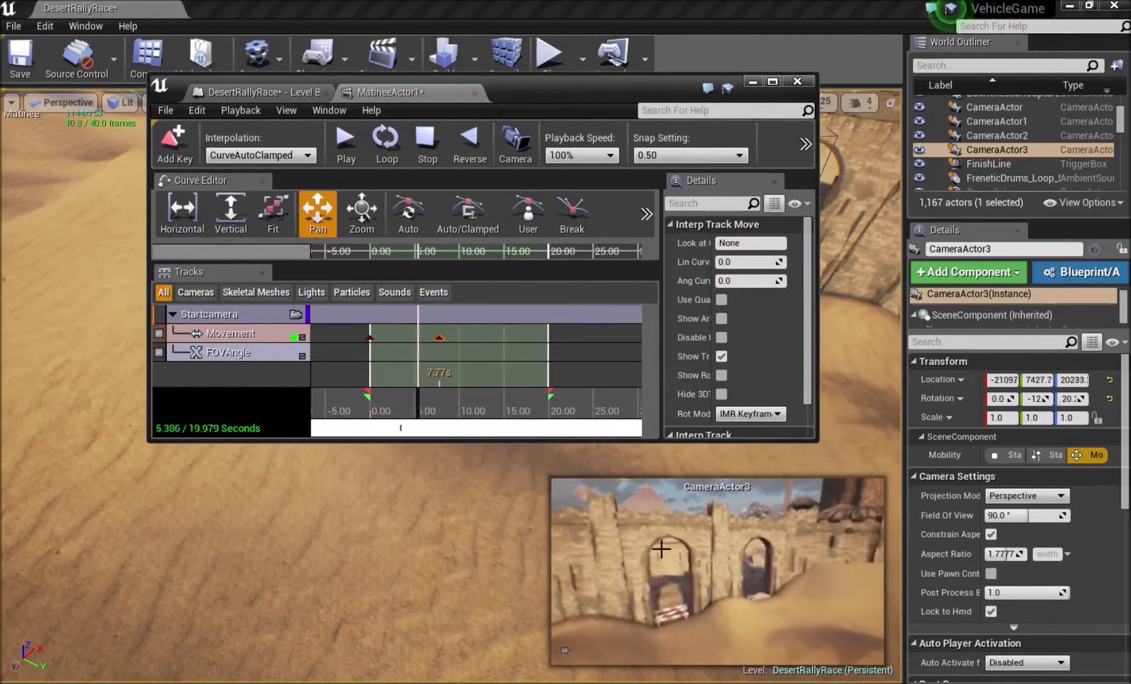
click(419, 141)
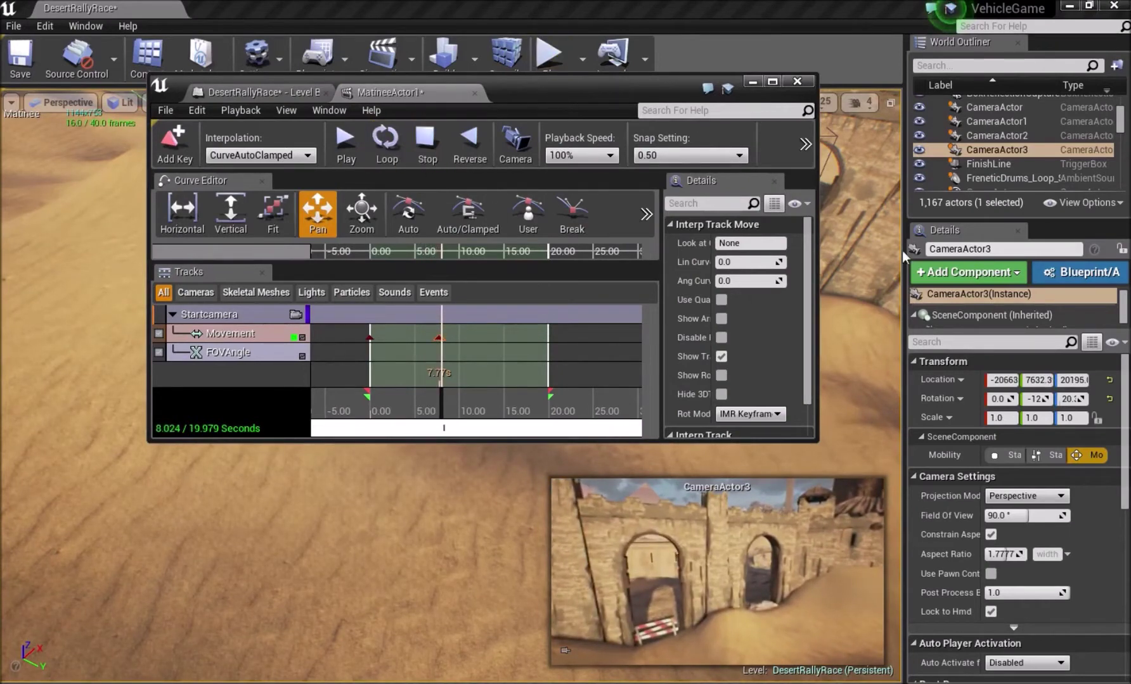
Reposition the camera for the second Startcamera key inside the archway, at about X -19113, Y 7632, Z 19895.
drag(552, 89, 0, 110)
right_drag(512, 238, 621, 295)
drag(559, 288, 477, 368)
key(ctrl+z)
key(ctrl+z)
drag(596, 260, 345, 326)
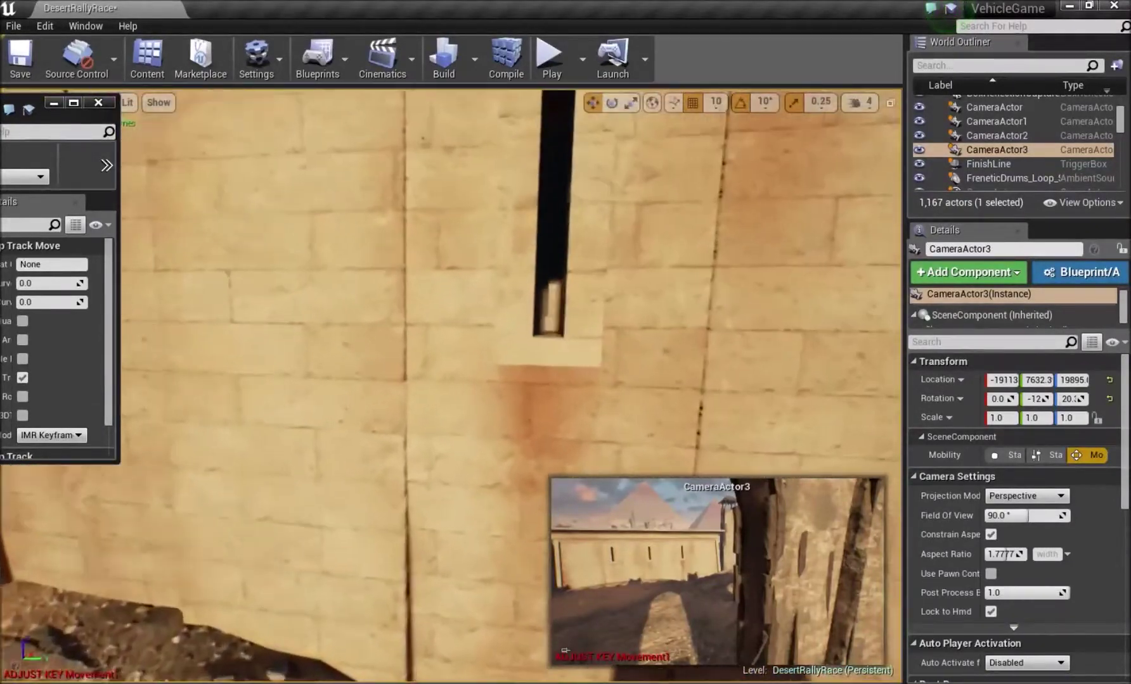
Add a new camera group named WaterCamera from a viewpoint over the water facing the pyramids.
mouse_move(451, 386)
right_down()
mouse_move(634, 386)
mouse_move(665, 355)
mouse_move(628, 374)
mouse_move(637, 412)
mouse_move(659, 409)
mouse_move(662, 374)
mouse_move(448, 382)
mouse_move(446, 406)
mouse_move(448, 355)
mouse_move(450, 374)
mouse_move(418, 380)
mouse_move(458, 379)
mouse_move(498, 424)
mouse_move(501, 380)
mouse_move(500, 451)
mouse_move(506, 371)
mouse_move(444, 382)
right_up()
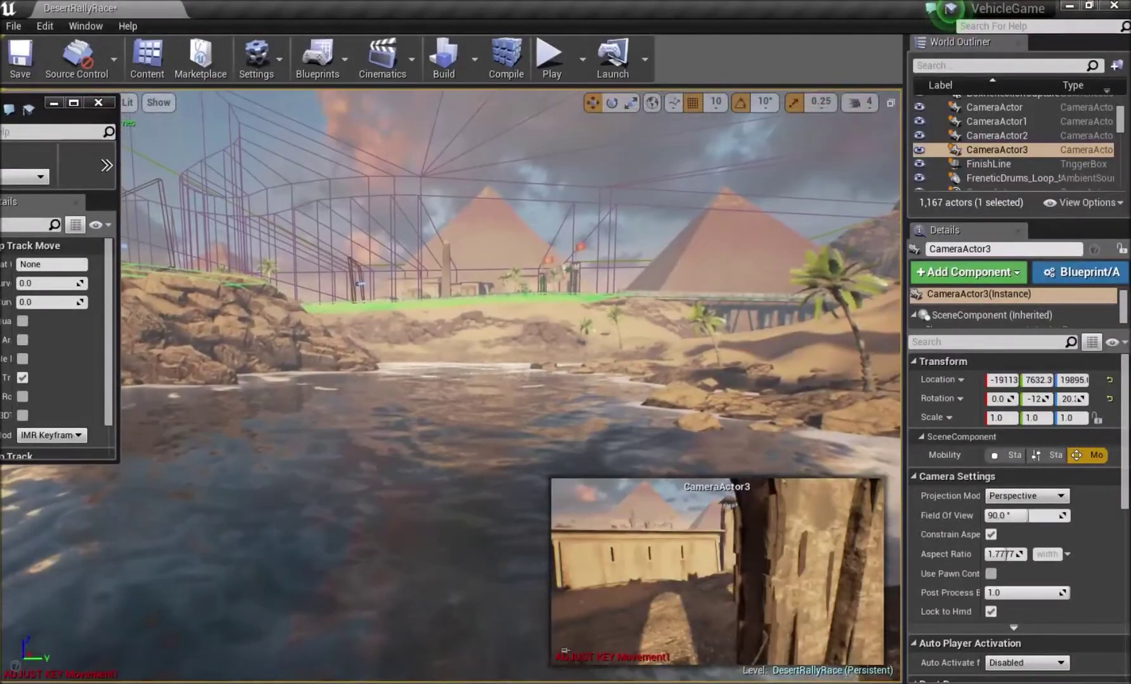
mouse_move(2, 108)
mouse_down()
mouse_move(496, 184)
mouse_move(595, 183)
mouse_up()
double_click(595, 183)
drag(428, 648, 430, 648)
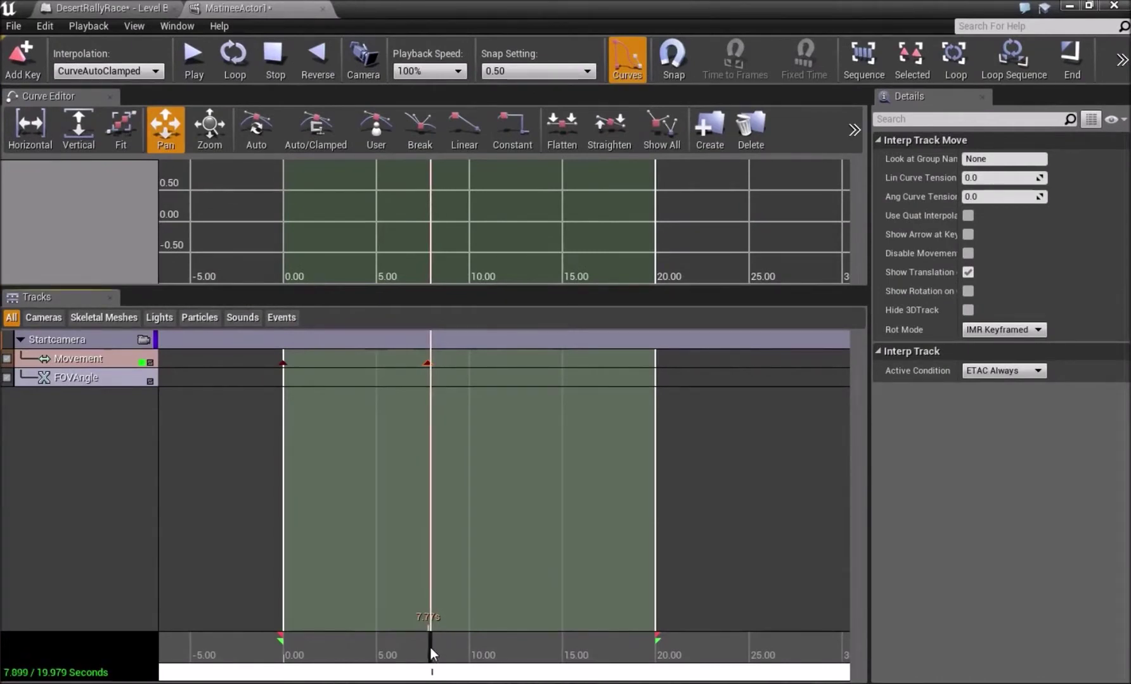
right_click(76, 452)
click(139, 527)
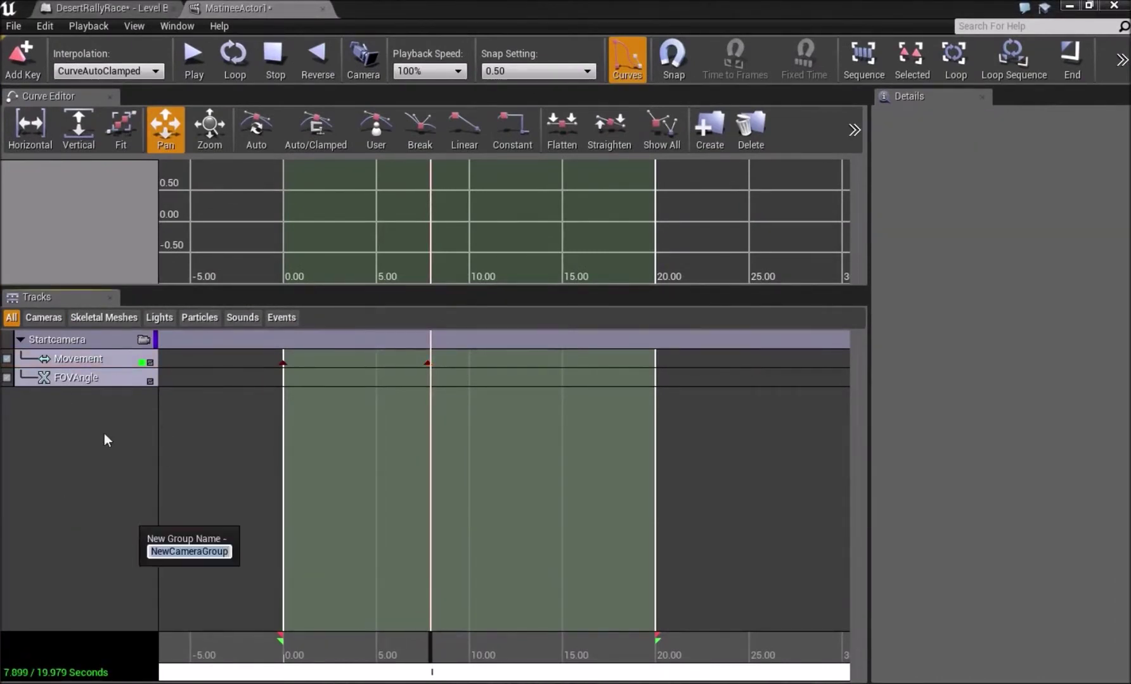
text(Water)
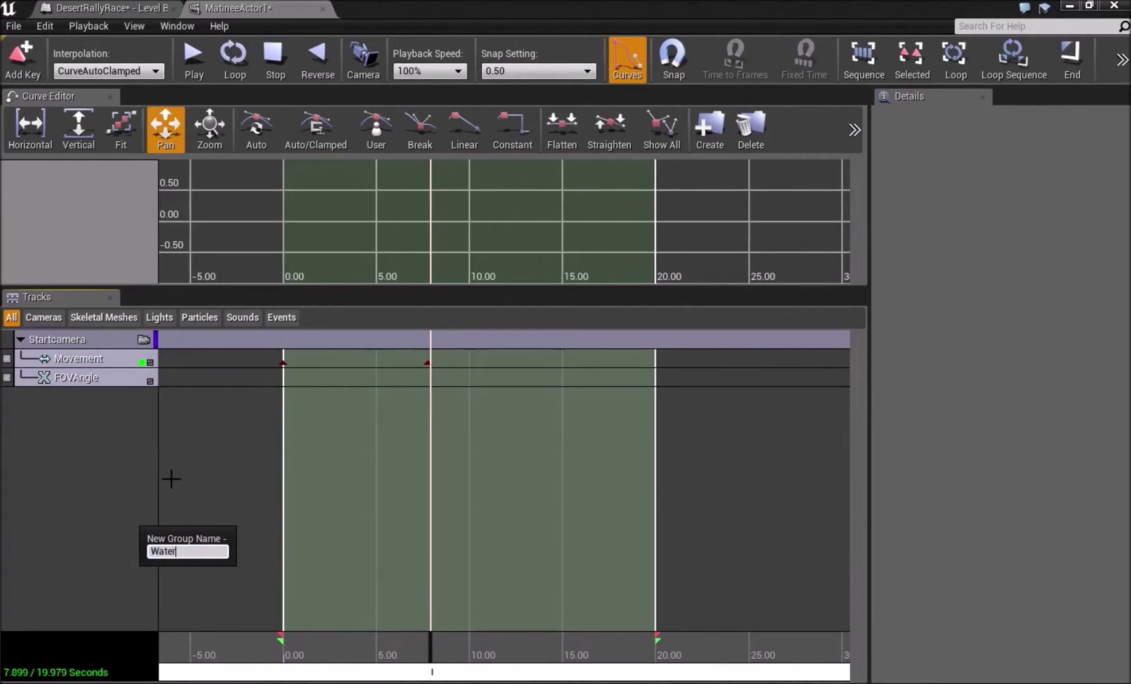
text(Camera)
key(Return)
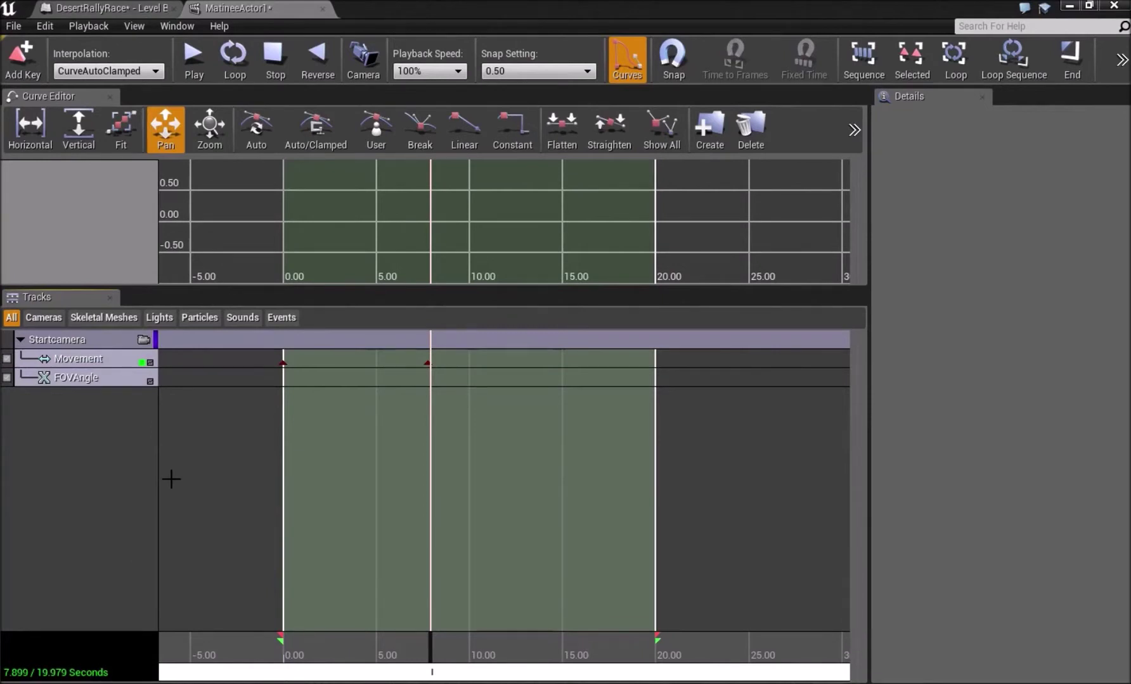
Replace the WaterCamera group's initial Movement key with keys at about 7.86 and 12.85 seconds.
click(283, 420)
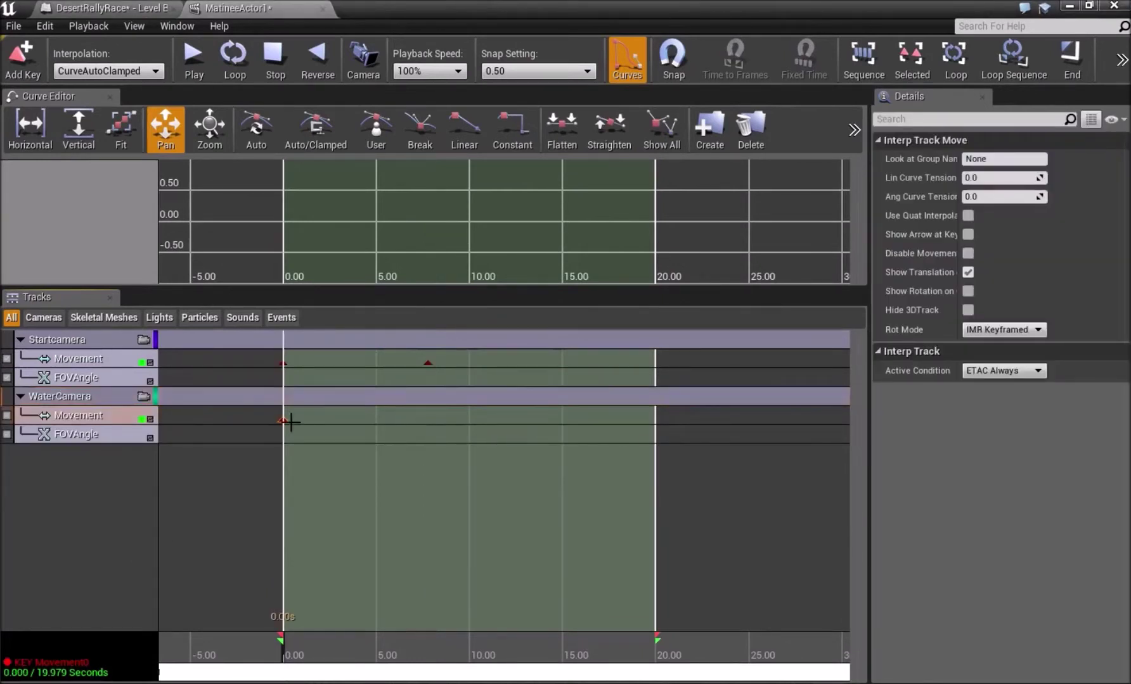
drag(283, 655, 431, 658)
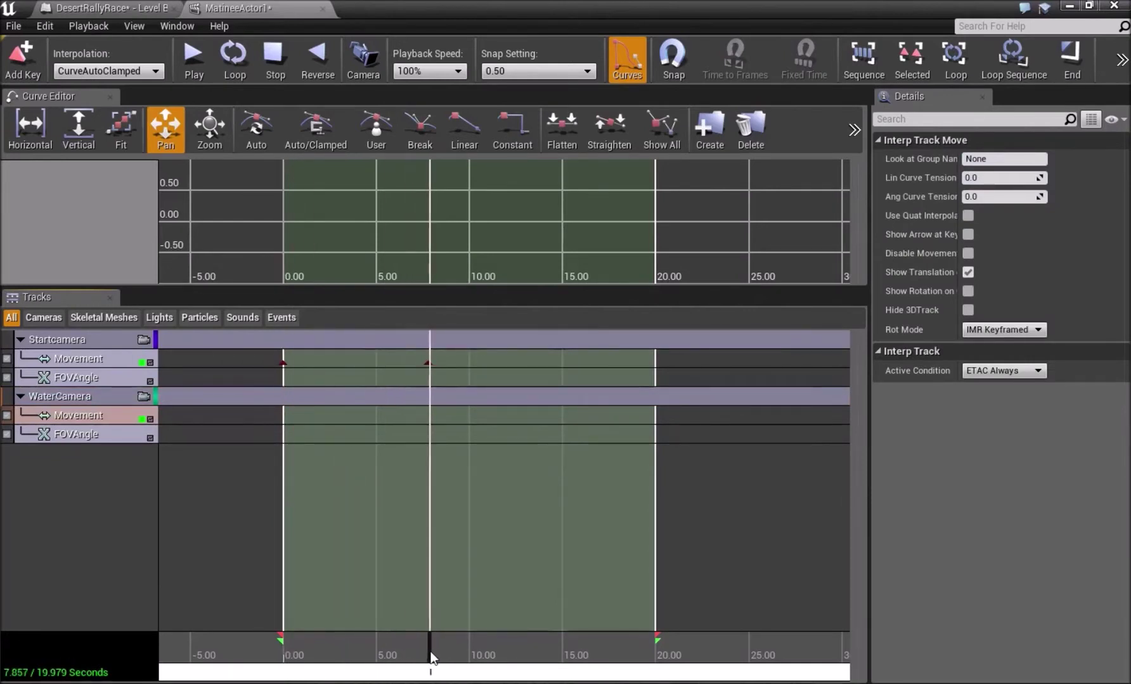
key(Return)
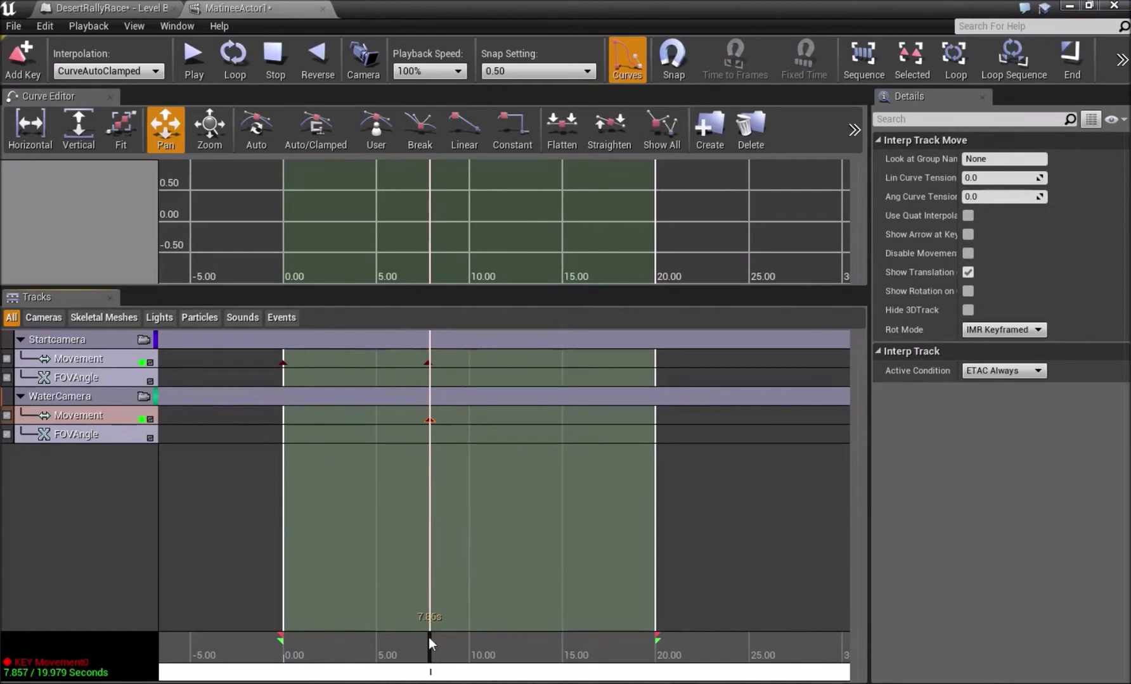
drag(550, 642, 522, 636)
key(Return)
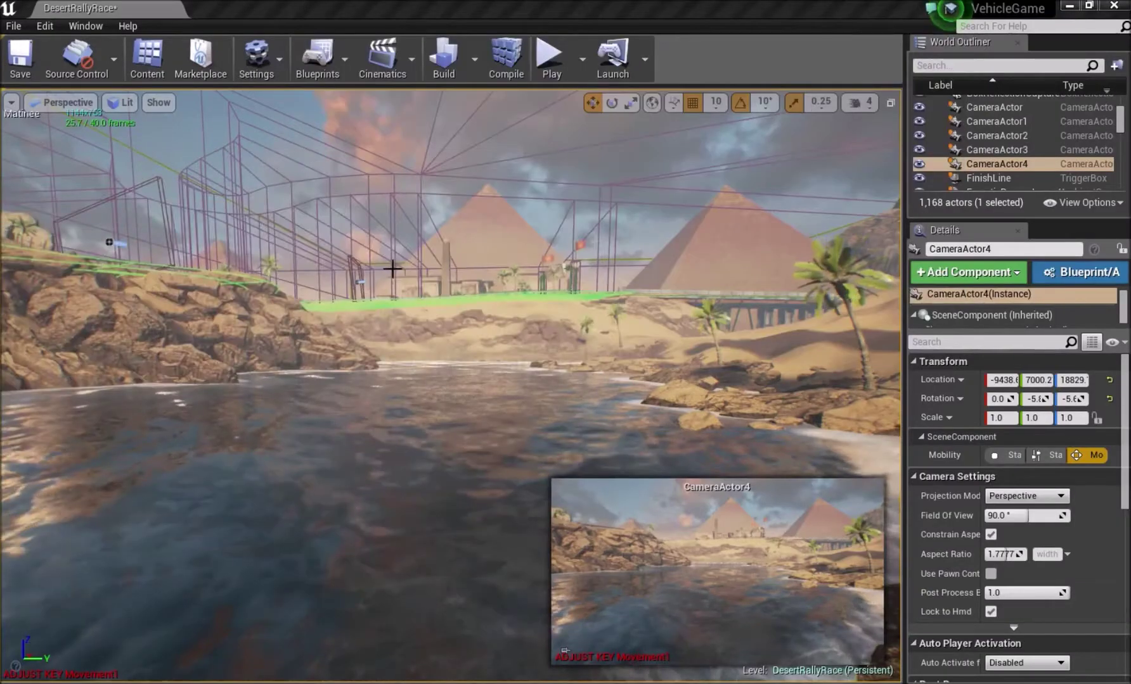
Move the camera for the second WaterCamera key low across the water, to about X -608, Y 7000, Z 18409.
key(f)
right_drag(381, 355, 431, 355)
drag(331, 391, 481, 317)
right_drag(482, 317, 234, 470)
right_drag(663, 200, 572, 223)
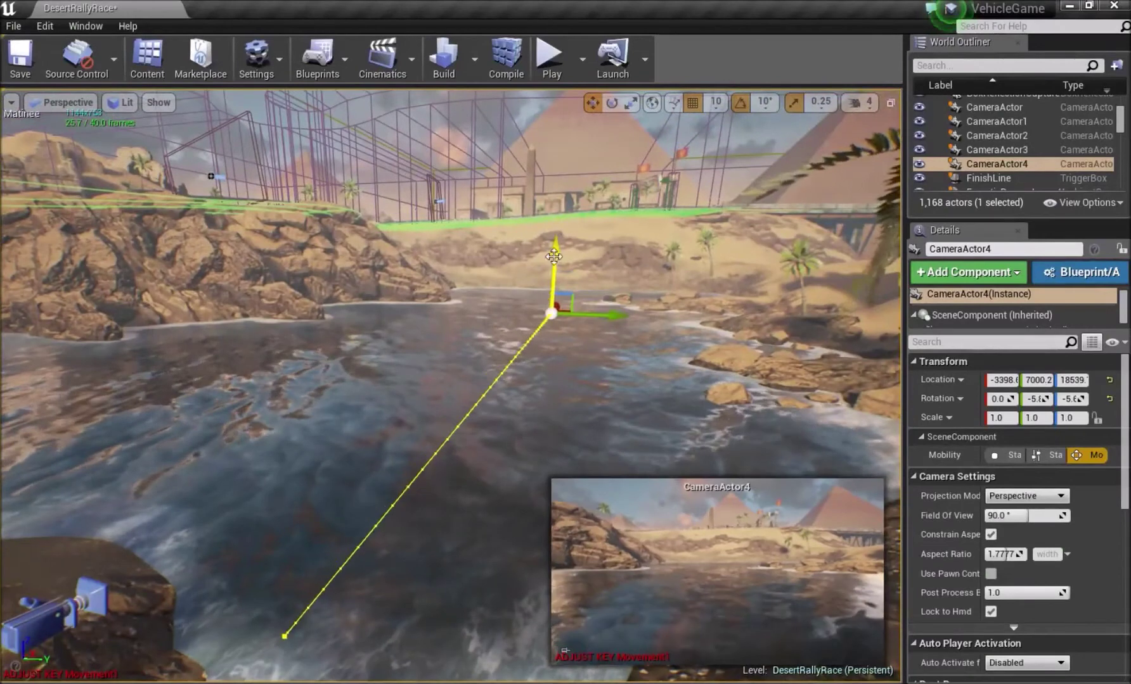
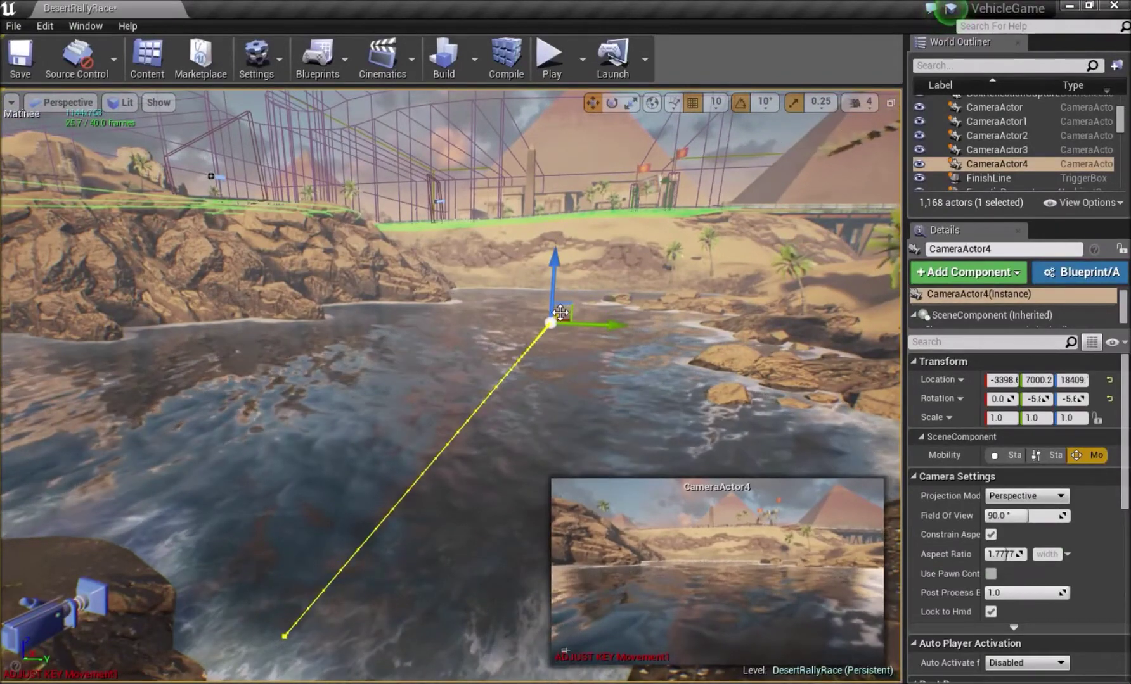
drag(559, 315, 573, 300)
key(w)
right_drag(548, 329, 590, 292)
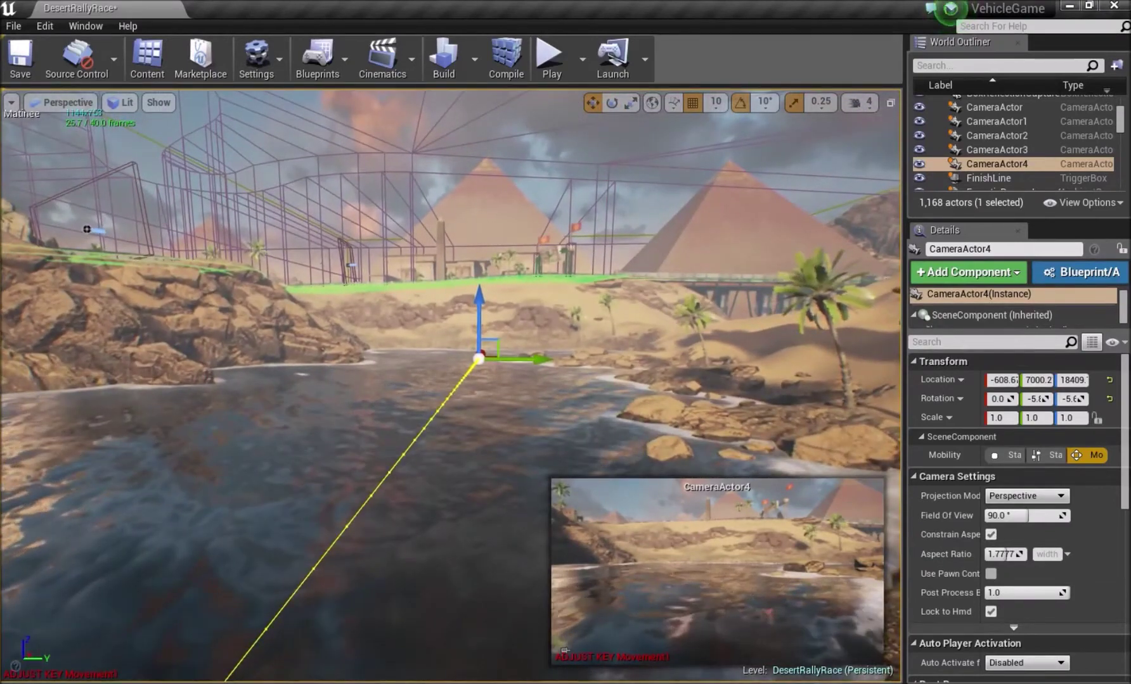
Frame the level view on the tall monolith between the two round towers and palms, with nothing selected.
right_drag(354, 308, 447, 226)
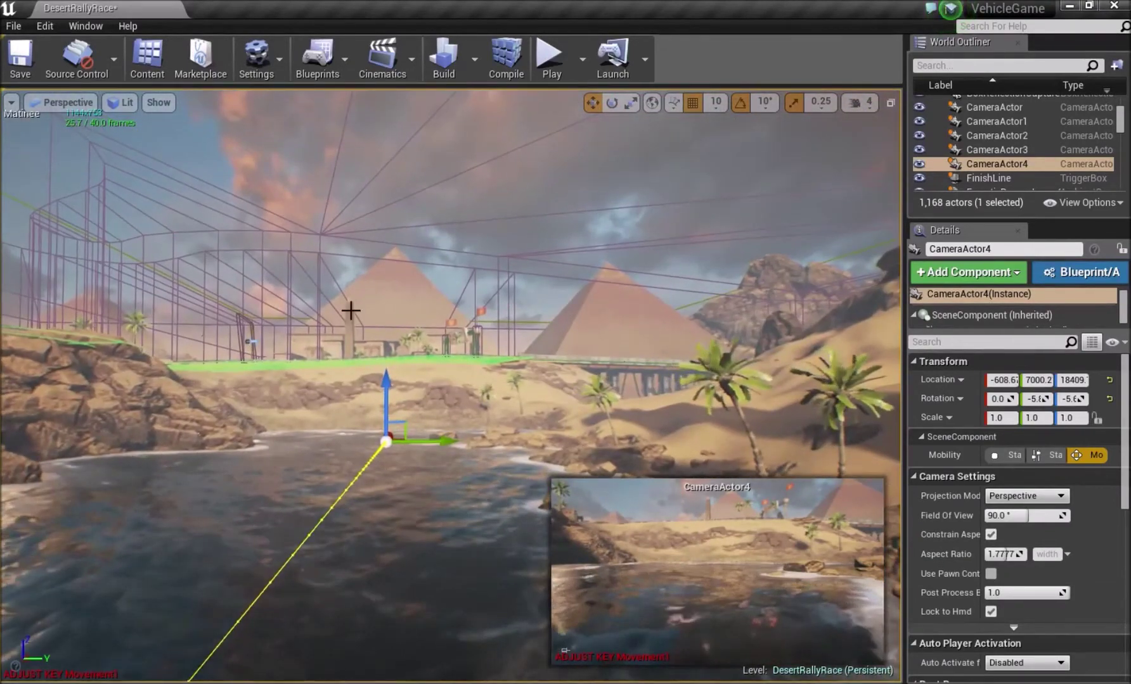
click(351, 311)
key(f)
click(369, 301)
key(f)
right_drag(370, 302, 370, 431)
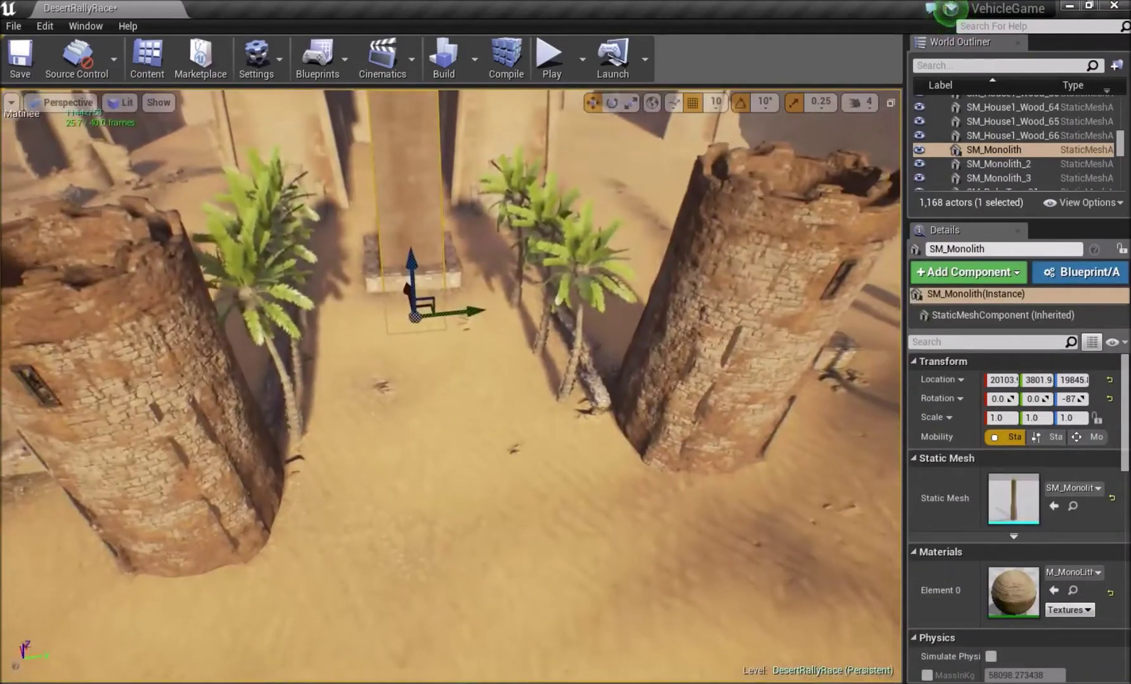
key(Escape)
right_drag(396, 371, 496, 237)
key(s)
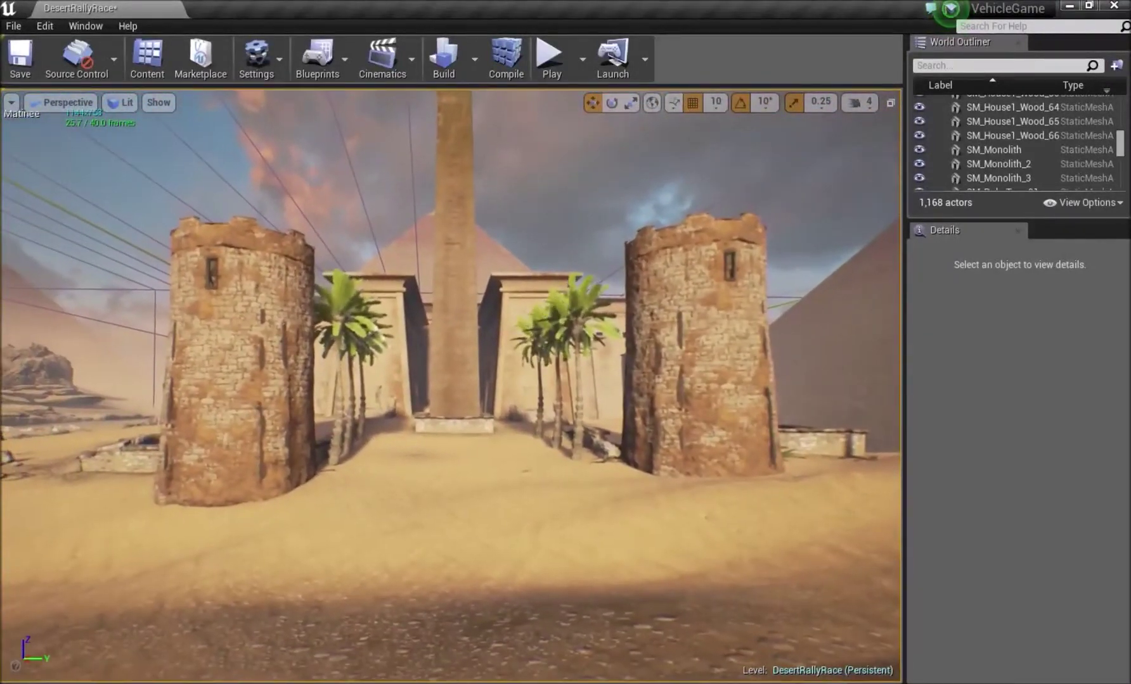
Add a new camera group named LastCamera to the Matinee from the current monolith viewpoint.
key(alt+Tab)
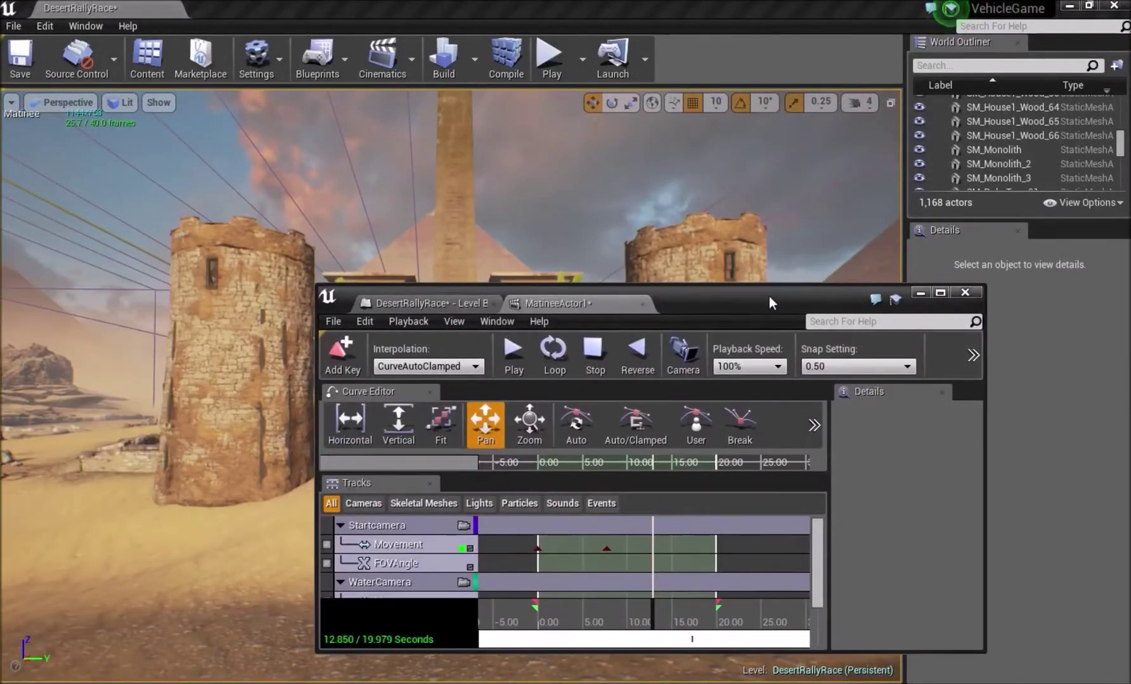
double_click(768, 297)
right_click(121, 489)
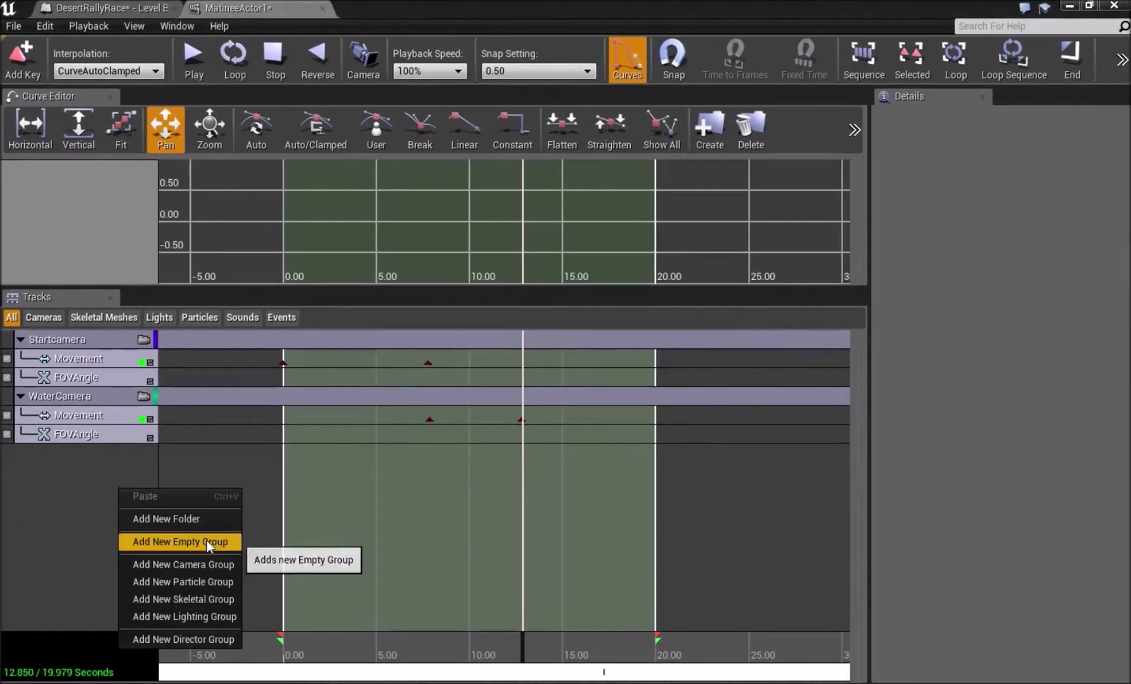
click(168, 560)
text(L)
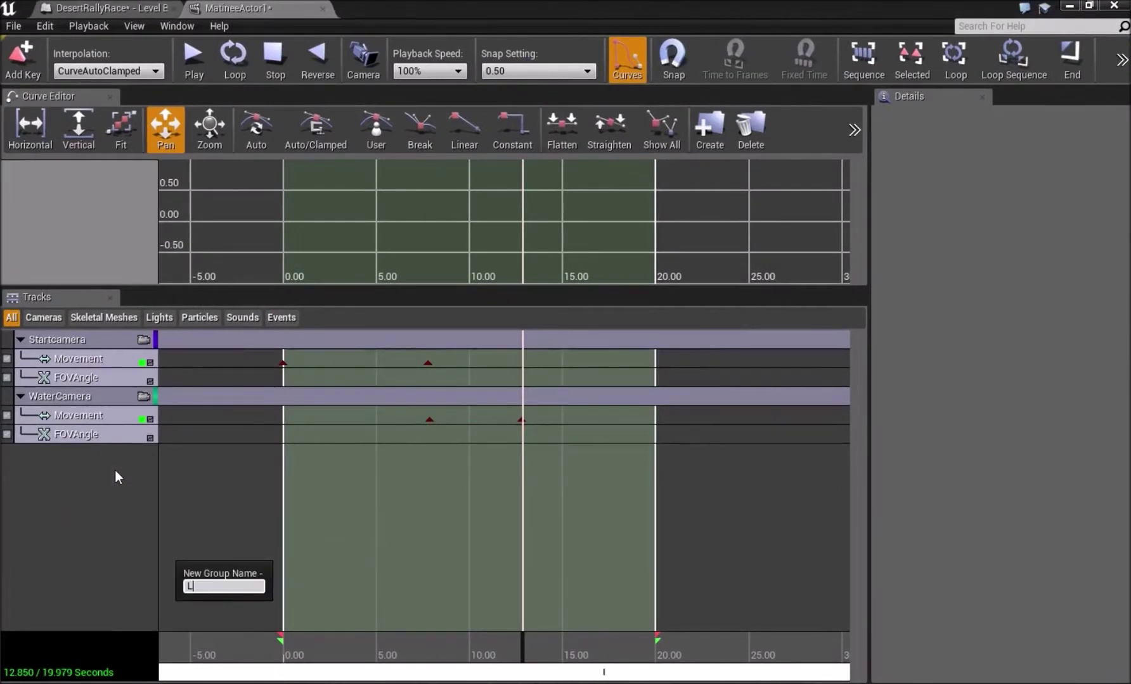
text(astCamera)
key(Return)
Replace the LastCamera group's initial Movement key with keys at about 12.93 and 19.98 seconds.
click(284, 480)
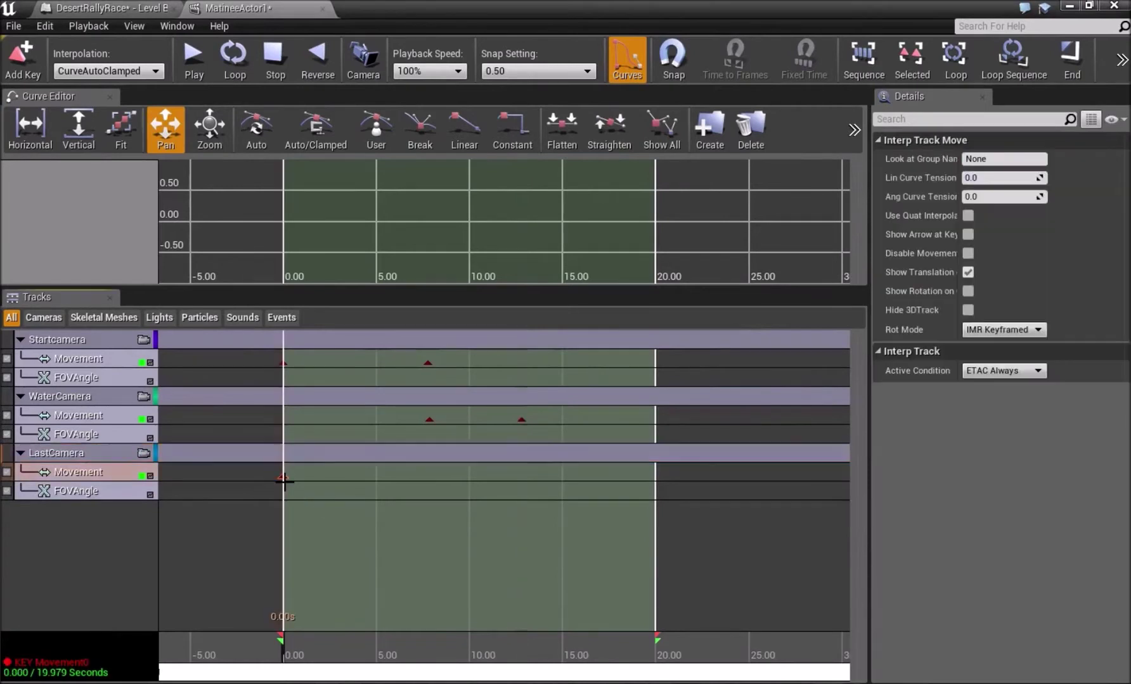
drag(285, 654, 521, 658)
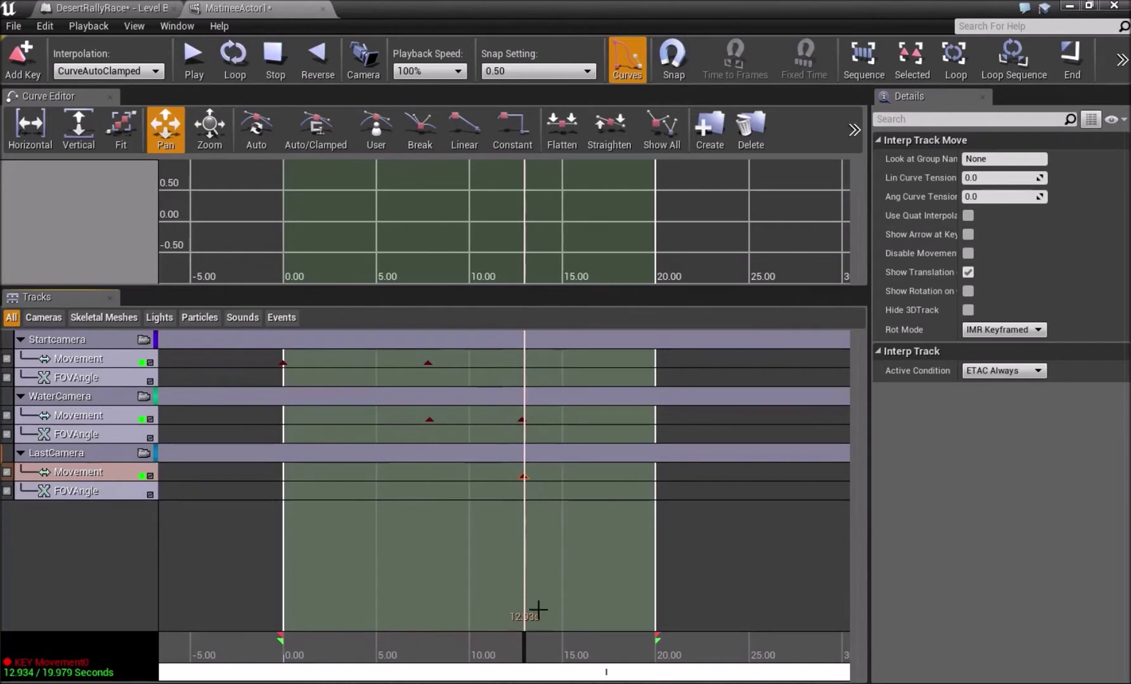
drag(525, 644, 658, 660)
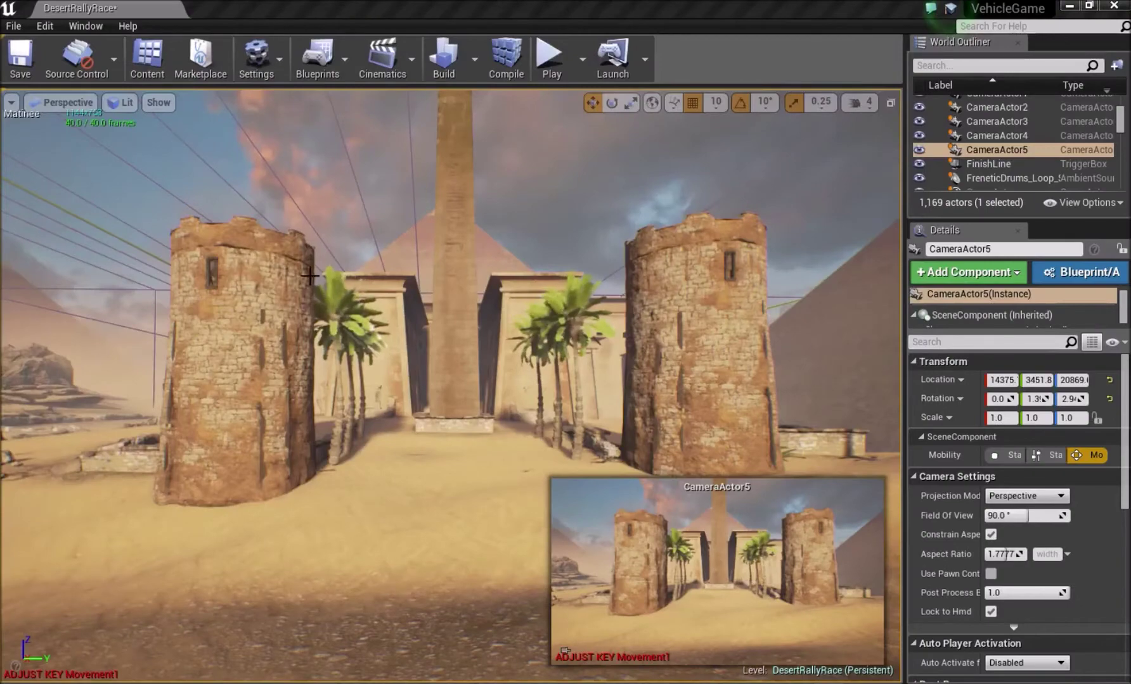
Move the camera for the second LastCamera key forward between the towers, to about X 17815, Y 3451.8, Z 20869.
key(f)
mouse_move(274, 374)
right_down()
mouse_move(380, 374)
mouse_move(274, 374)
right_up()
key(s)
drag(279, 386, 821, 206)
right_drag(628, 277, 716, 222)
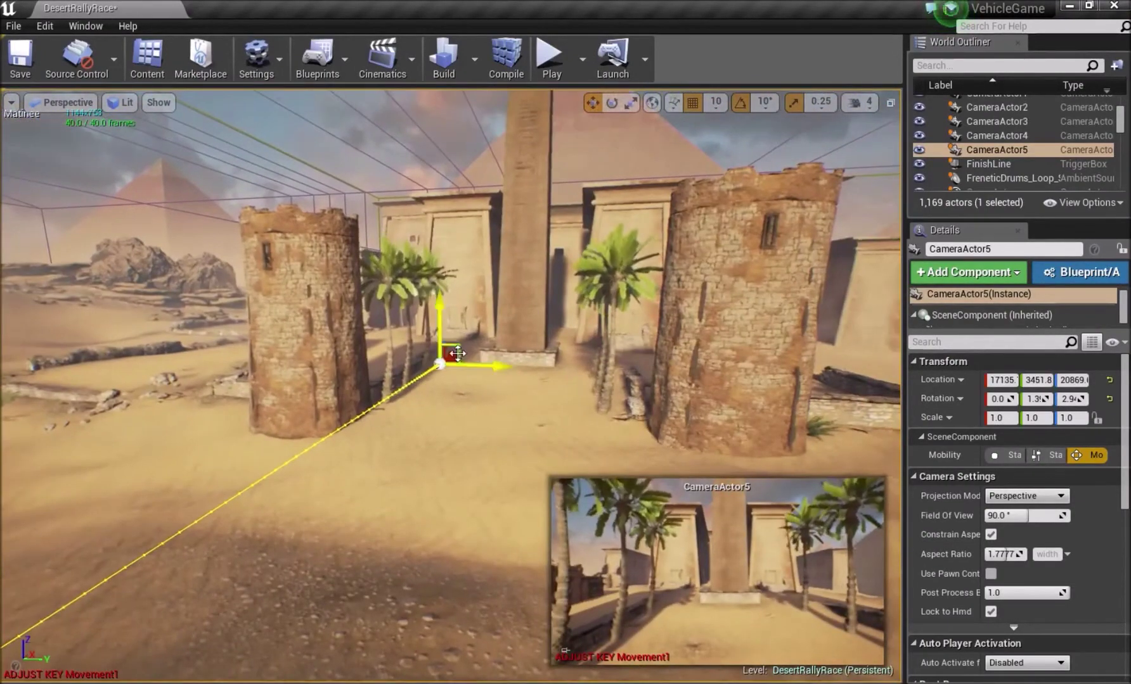
drag(458, 353, 464, 347)
key(f)
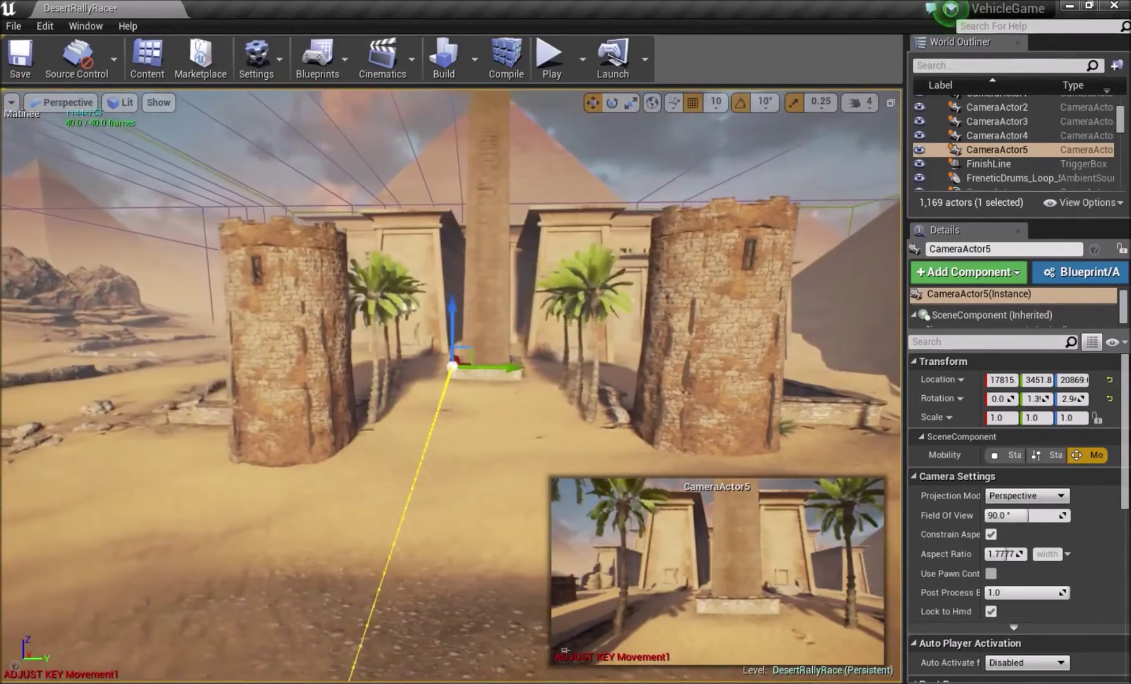
Tilt the camera for the second LastCamera key upward by about 40° so it looks up at the monolith.
key(e)
drag(472, 303, 471, 333)
right_drag(502, 434, 761, 311)
key(f)
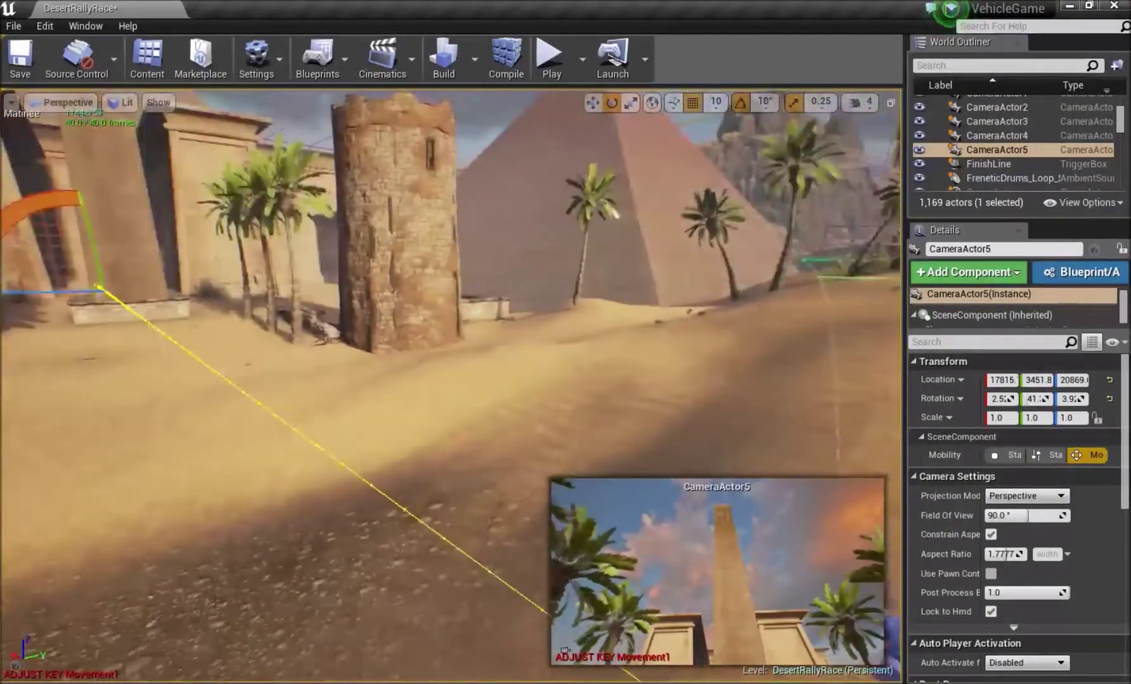
Add a new director group to the Matinee above the three camera groups.
key(alt+Tab)
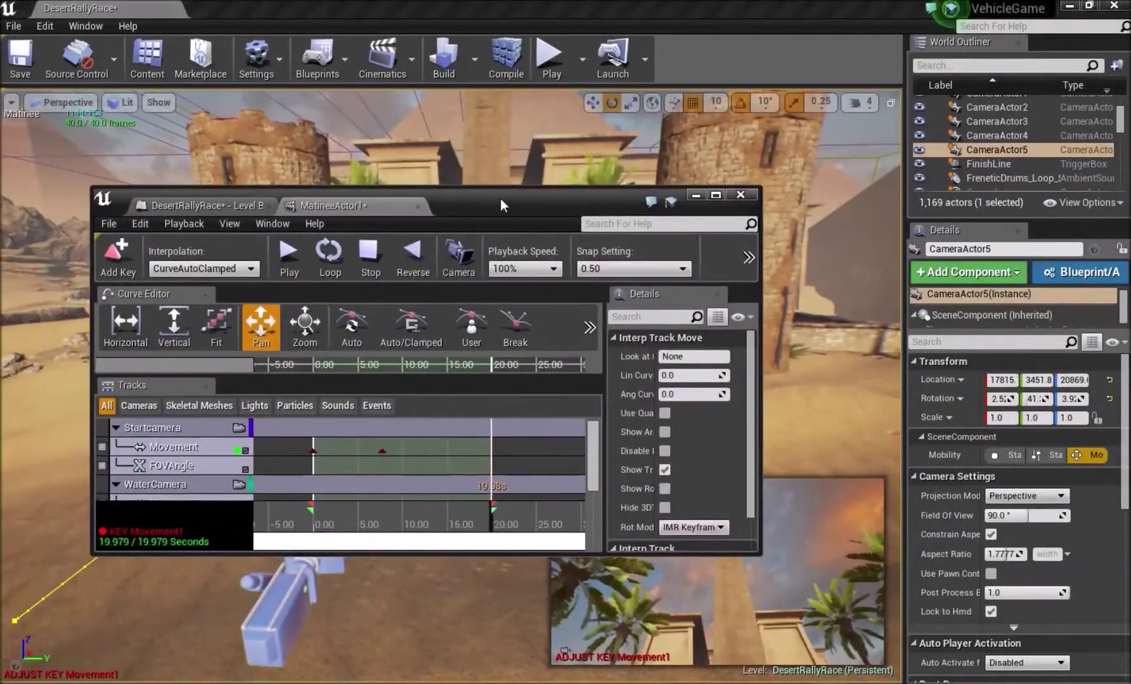
double_click(501, 199)
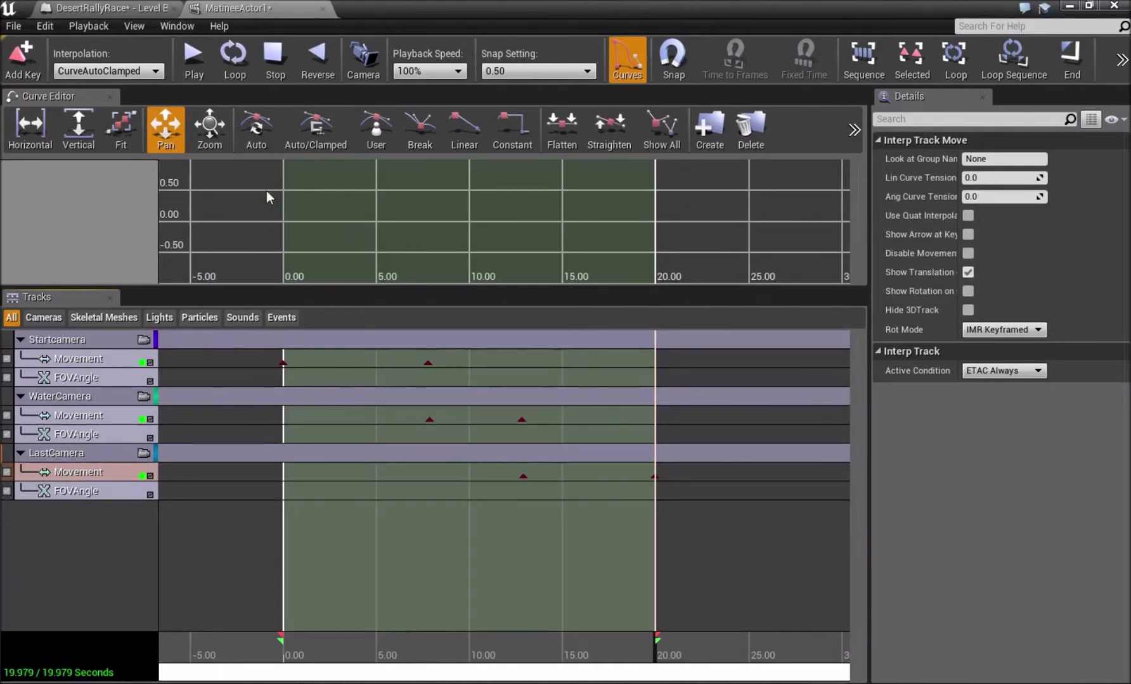
right_click(88, 519)
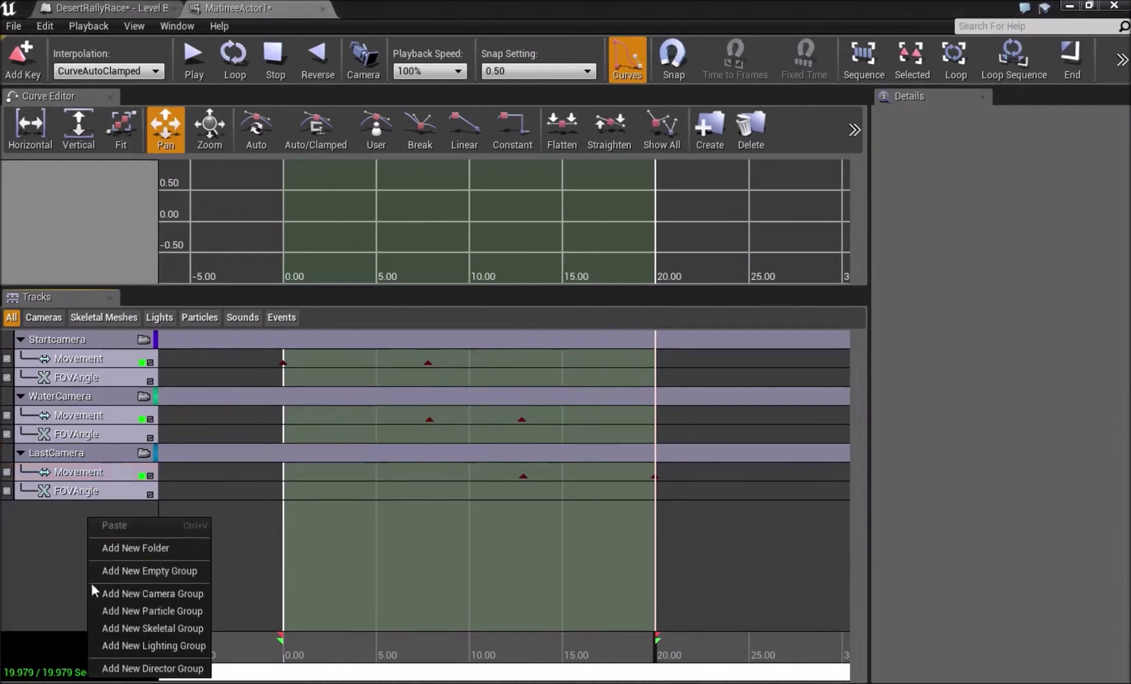
click(160, 669)
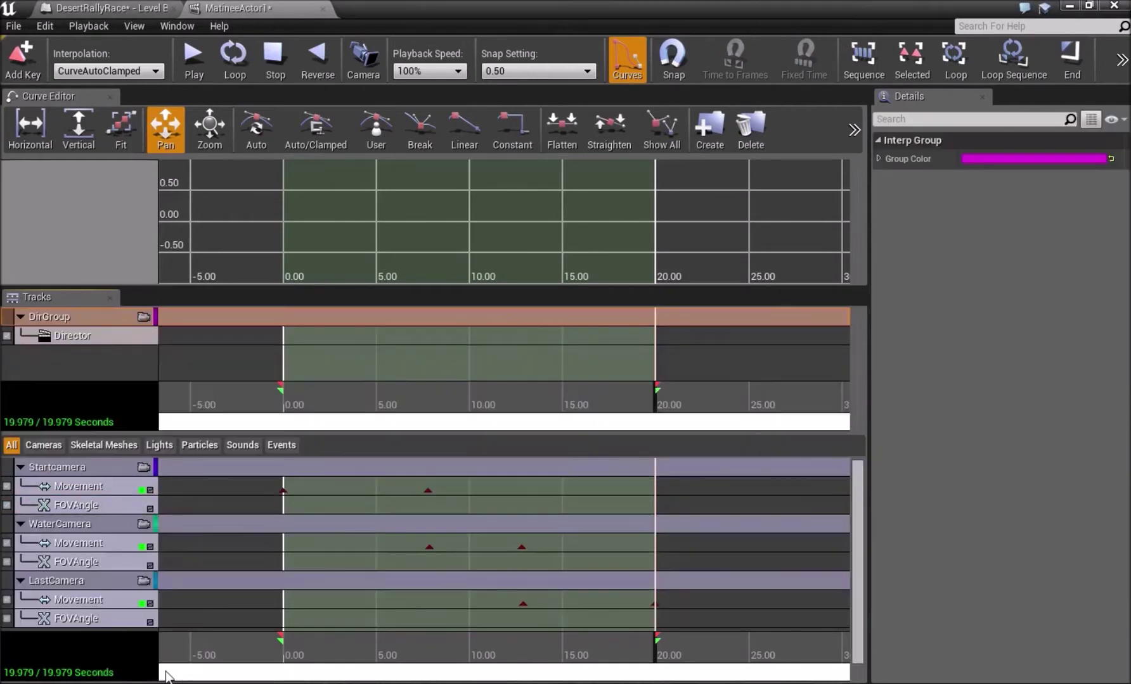
Add a key on the Director track at 0.00 seconds that cuts to the Startcamera group.
click(98, 336)
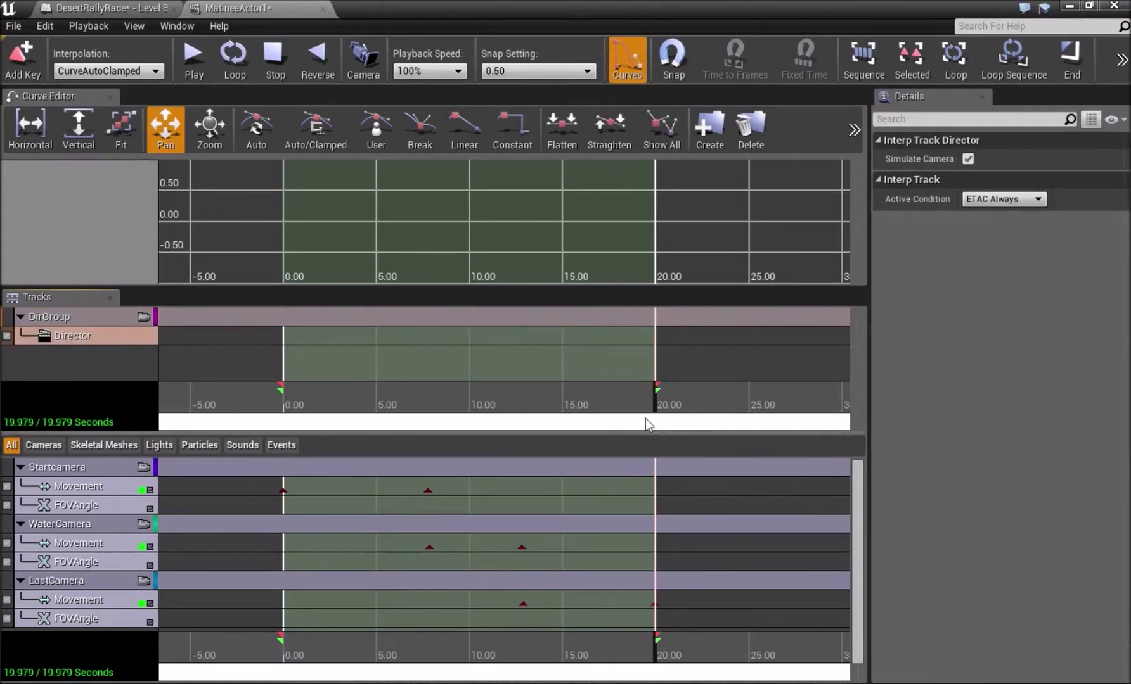
drag(657, 412, 283, 402)
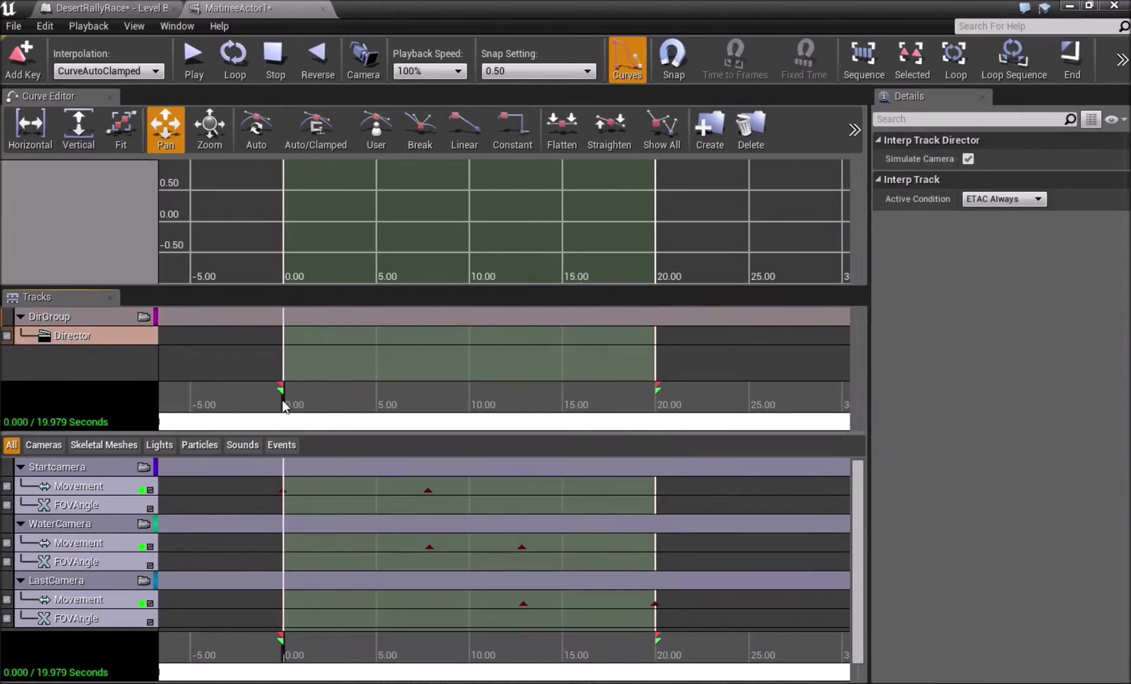
key(Return)
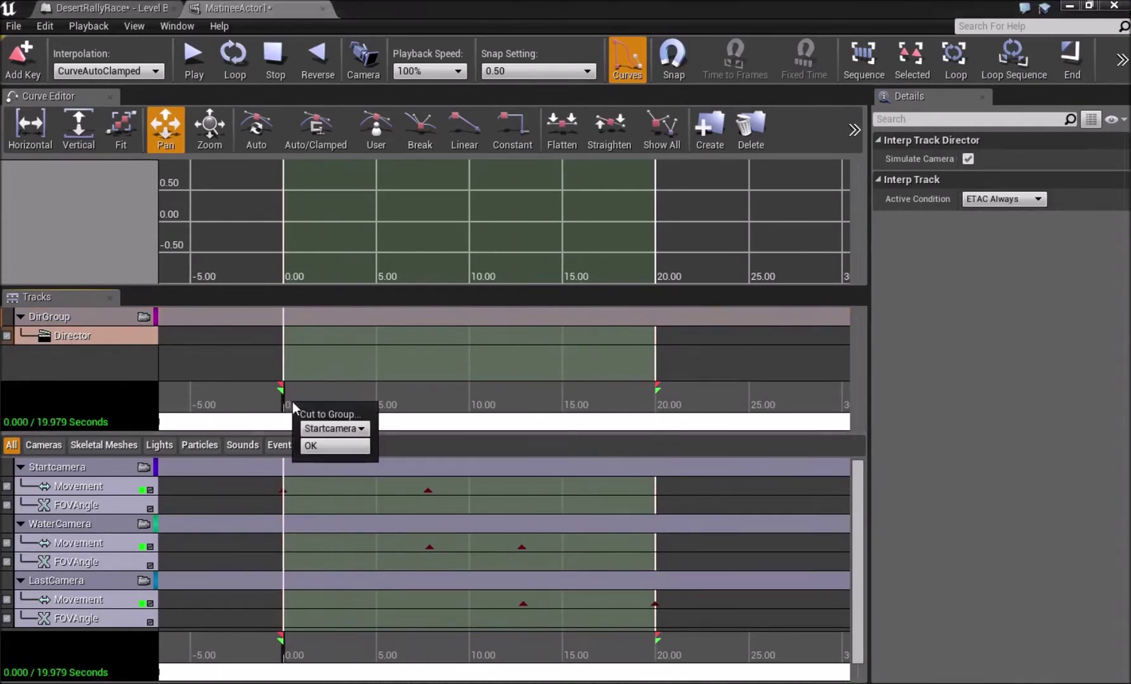
click(337, 429)
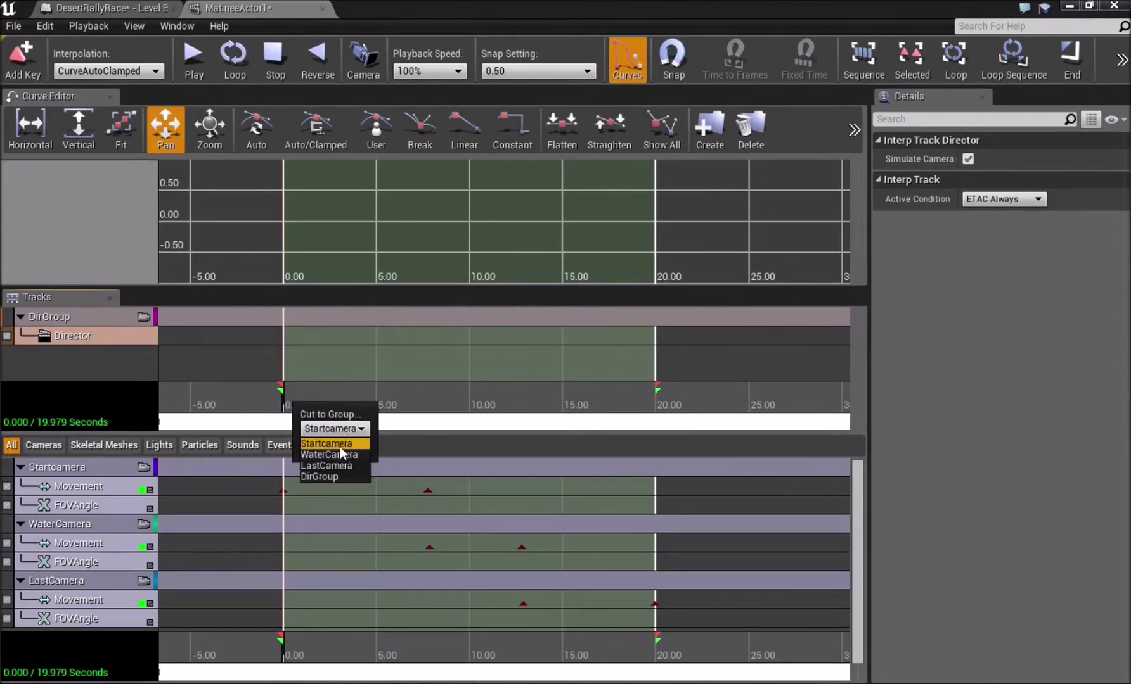
click(336, 444)
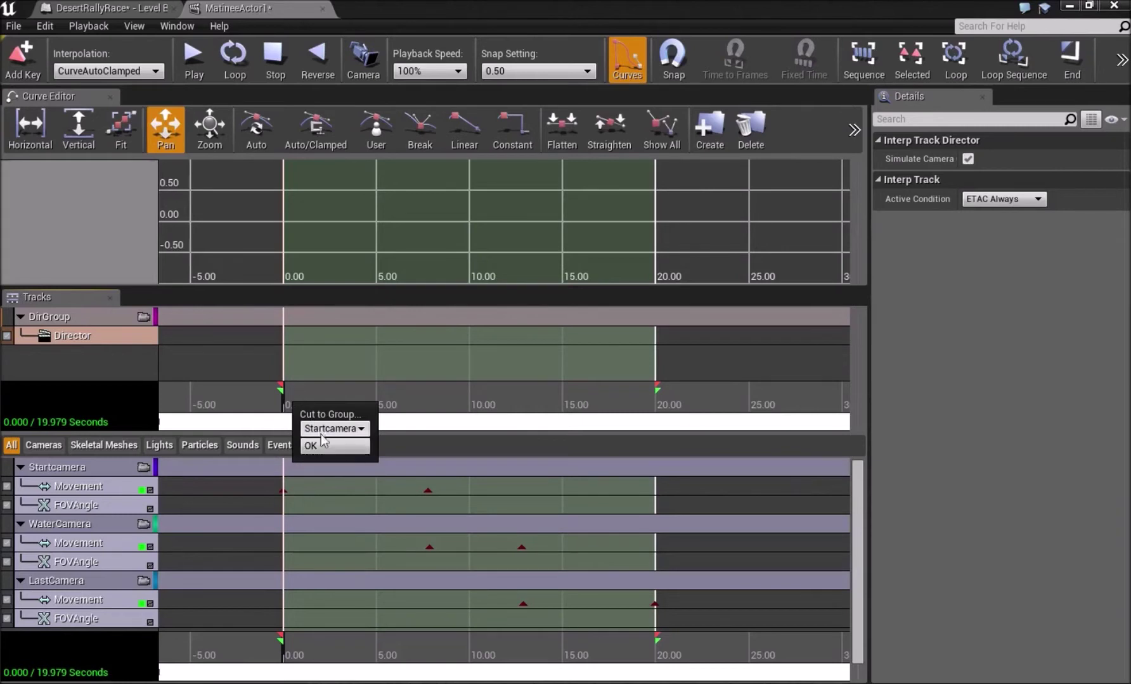
click(309, 445)
Add a Director track key at about 7.81 seconds that cuts to the WaterCamera group.
drag(282, 405, 429, 422)
click(429, 399)
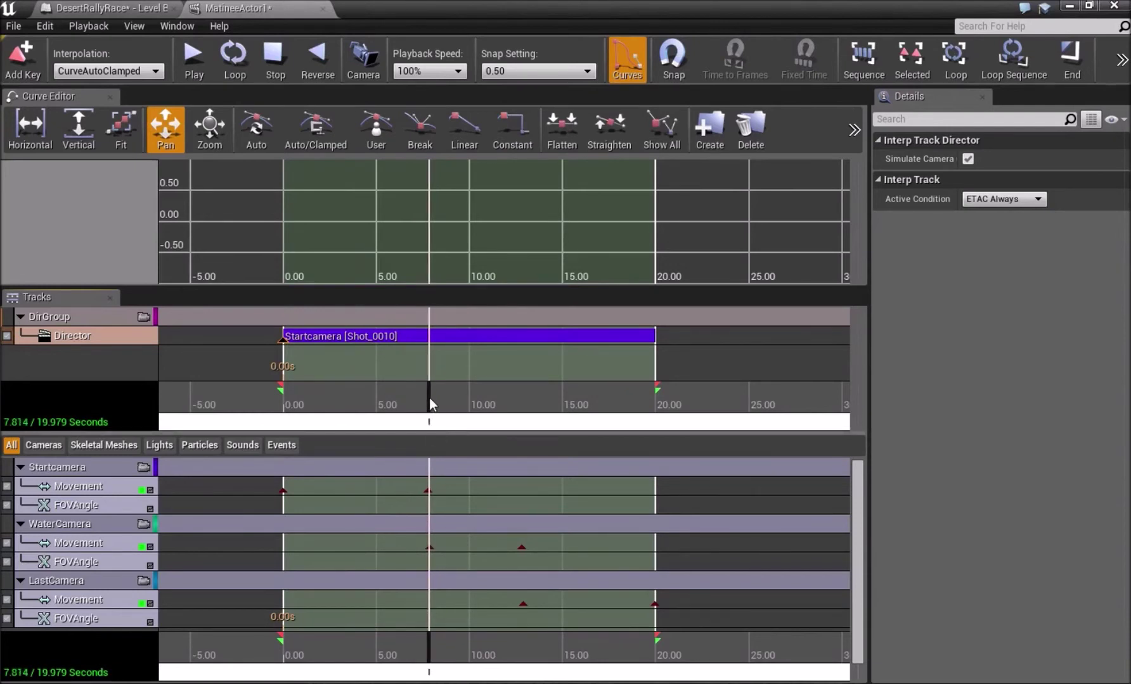
key(Return)
click(469, 425)
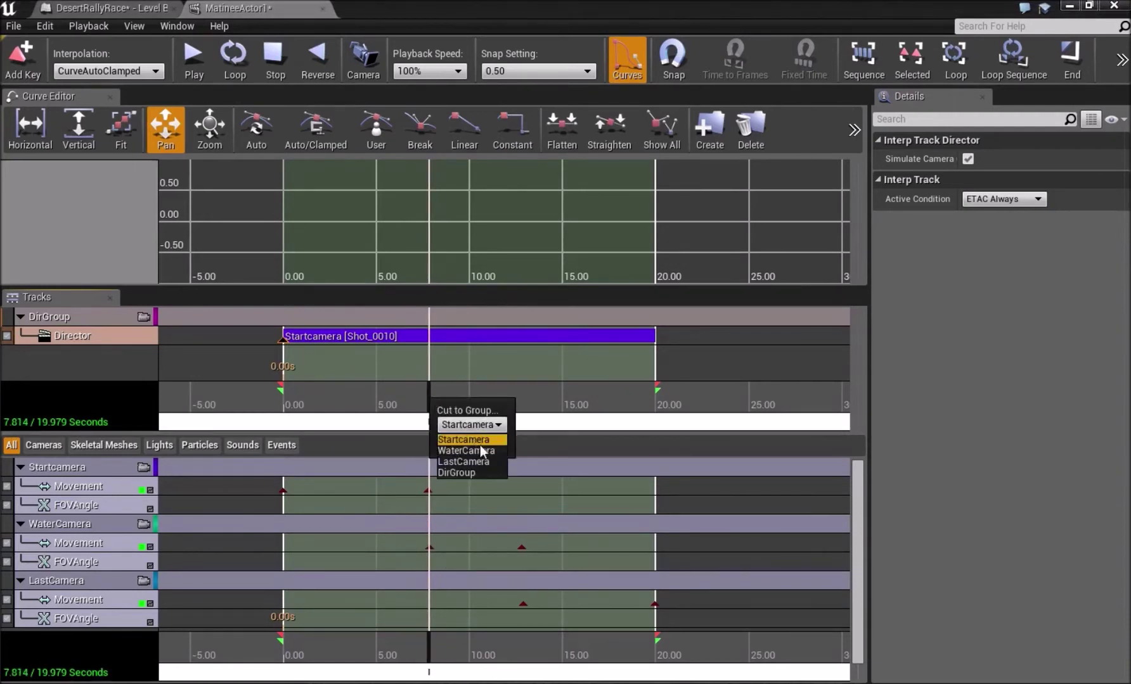
click(489, 449)
click(473, 441)
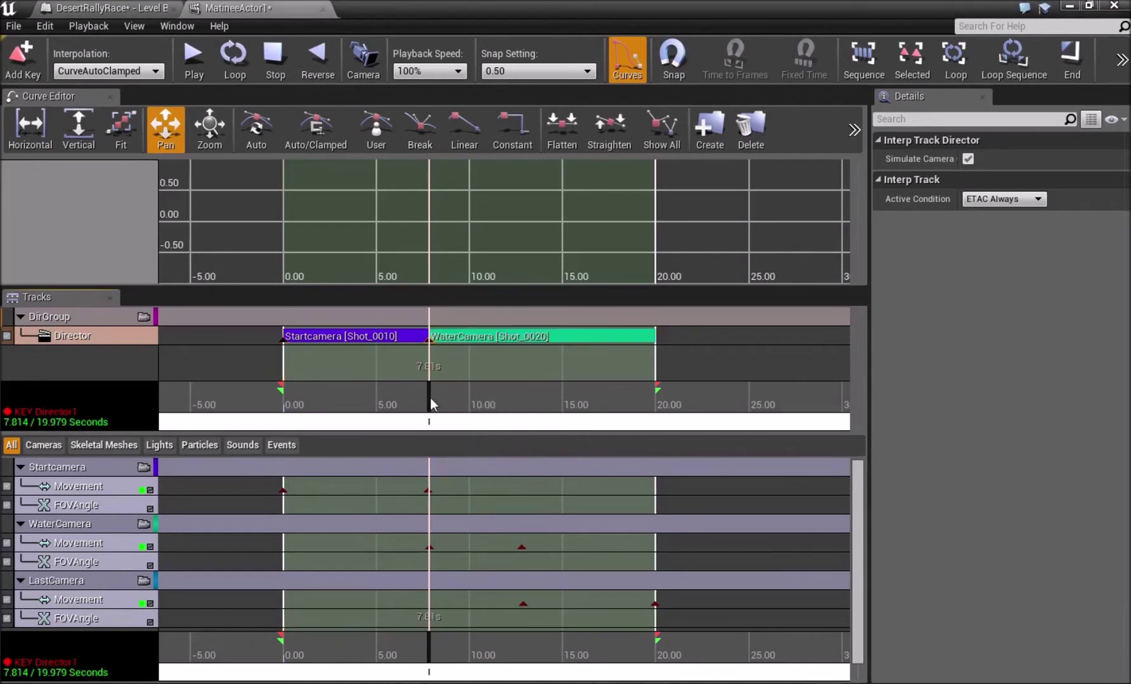
Add a Director track key at about 12.89 seconds that cuts to the LastCamera group.
drag(429, 408, 530, 420)
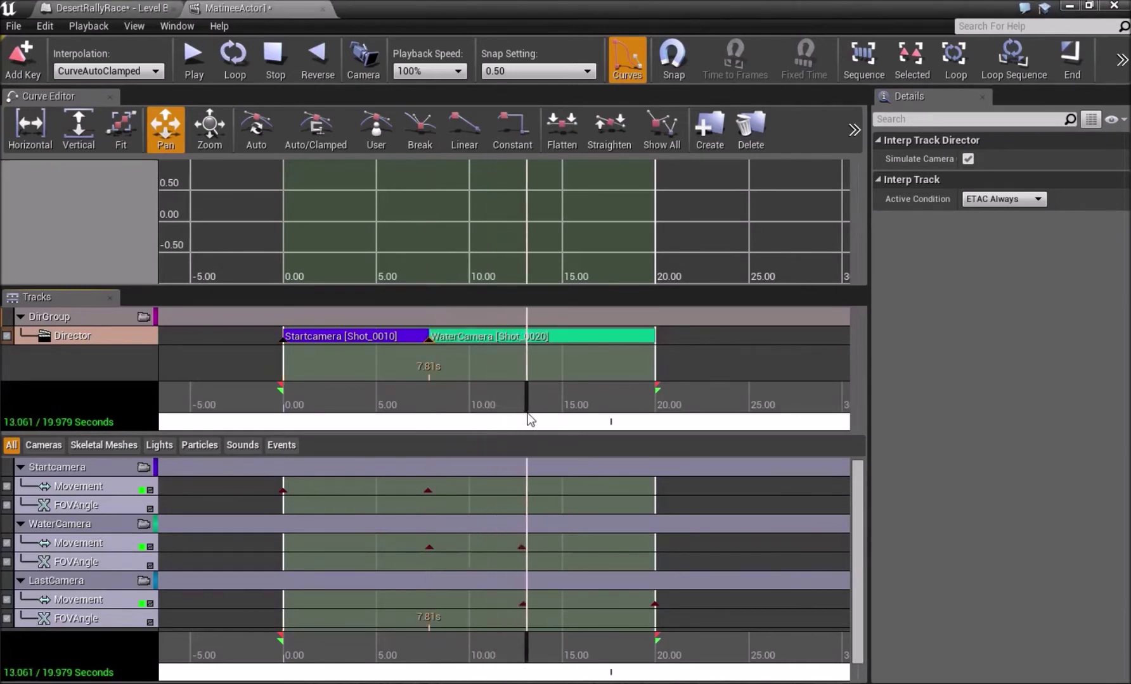
key(Return)
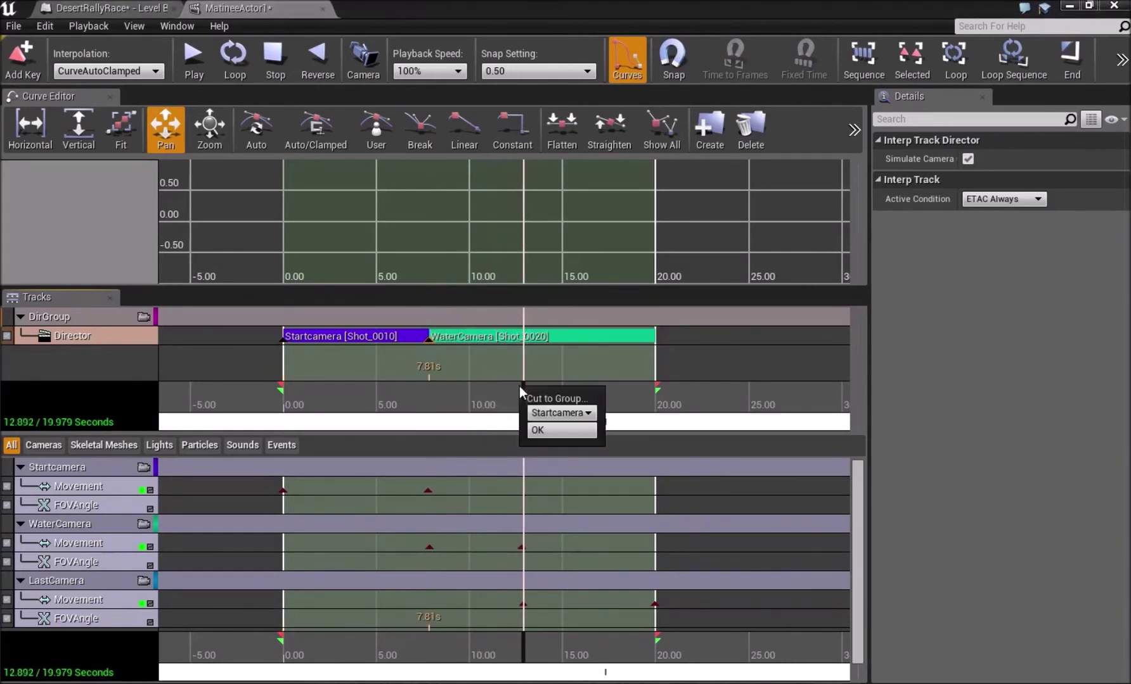
click(550, 413)
click(552, 450)
click(594, 431)
Play back the Matinee beside the level viewport to preview the camera cuts, and stop the playback.
click(235, 60)
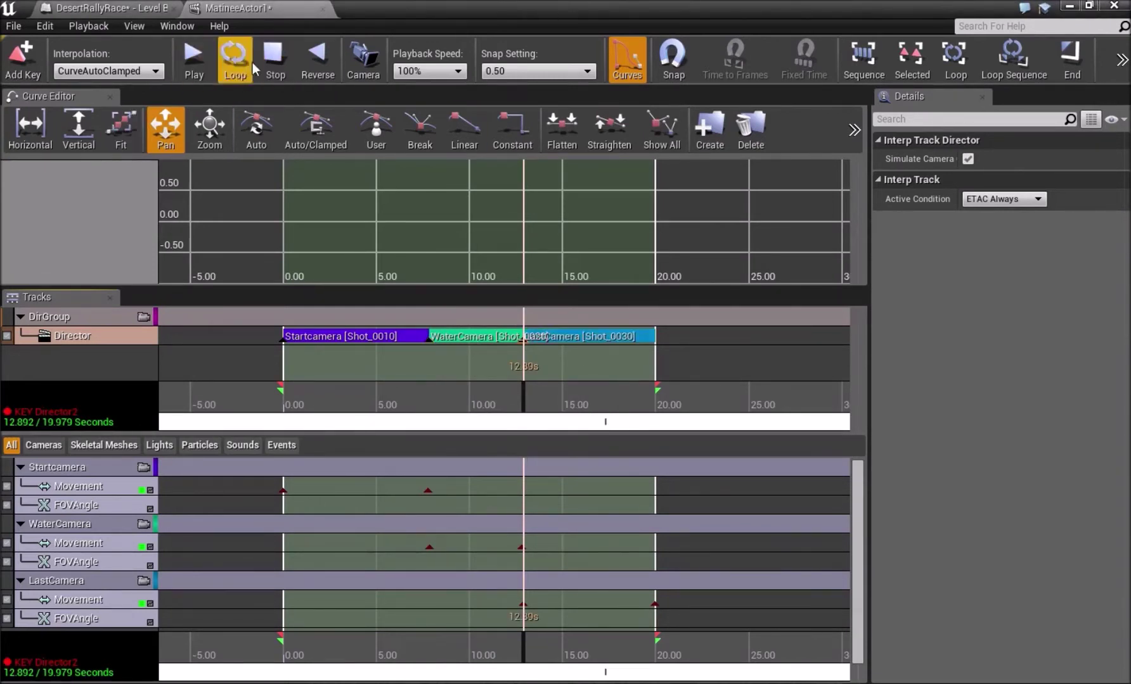
click(273, 60)
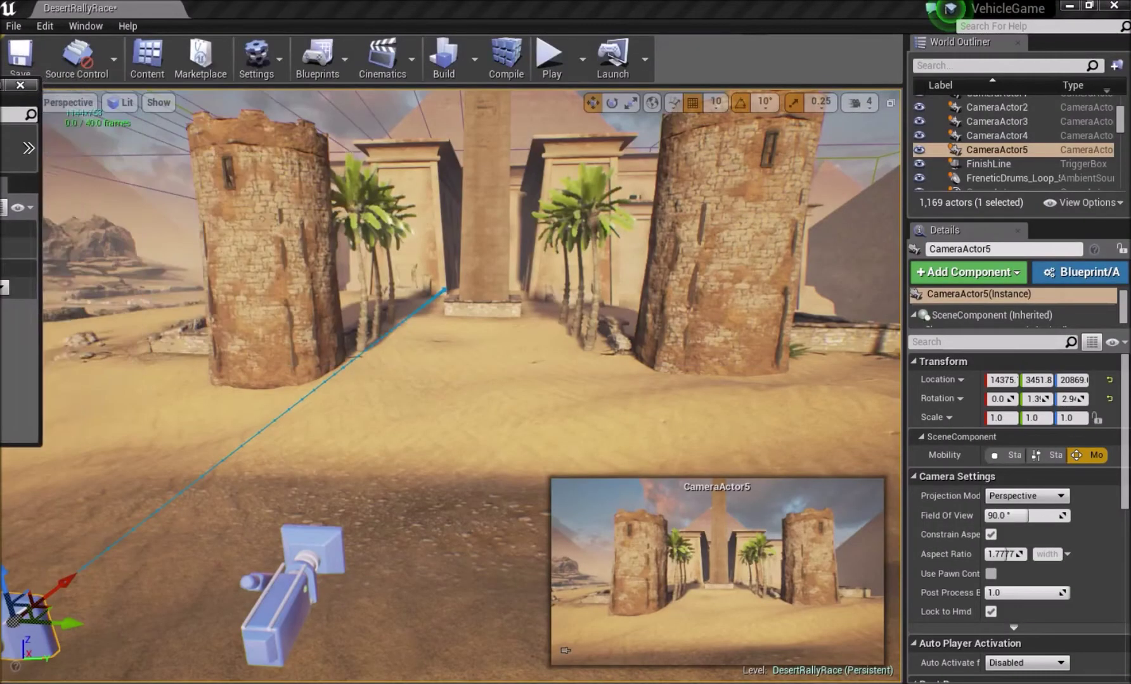
drag(0, 85, 278, 145)
click(117, 202)
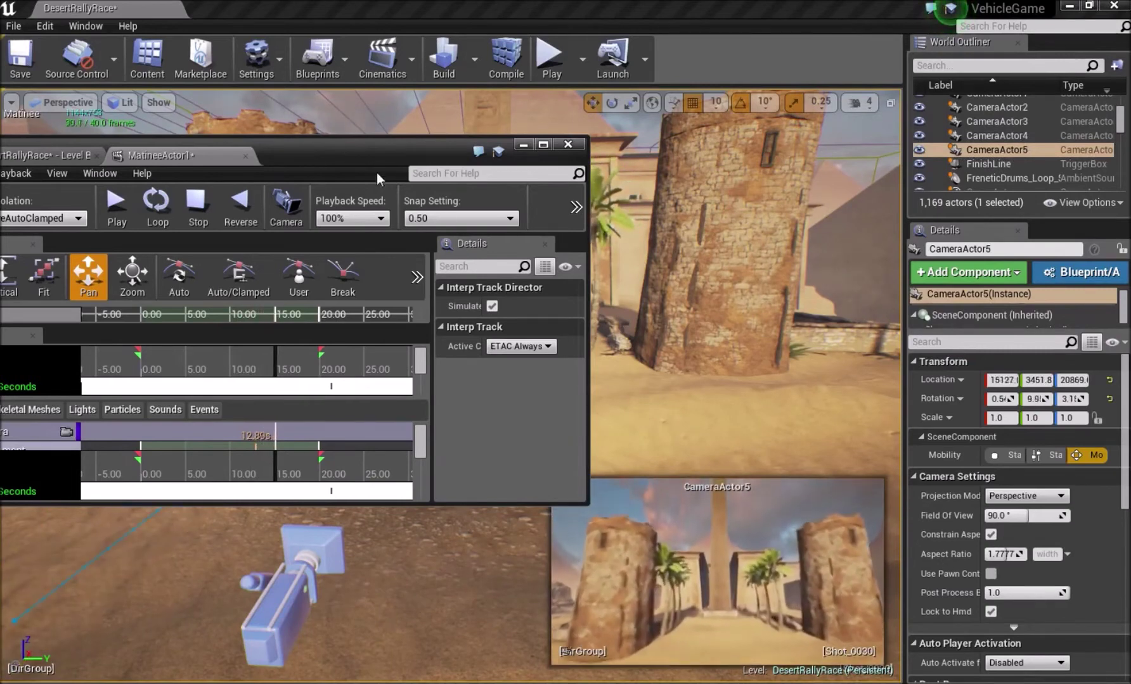
drag(376, 172, 971, 86)
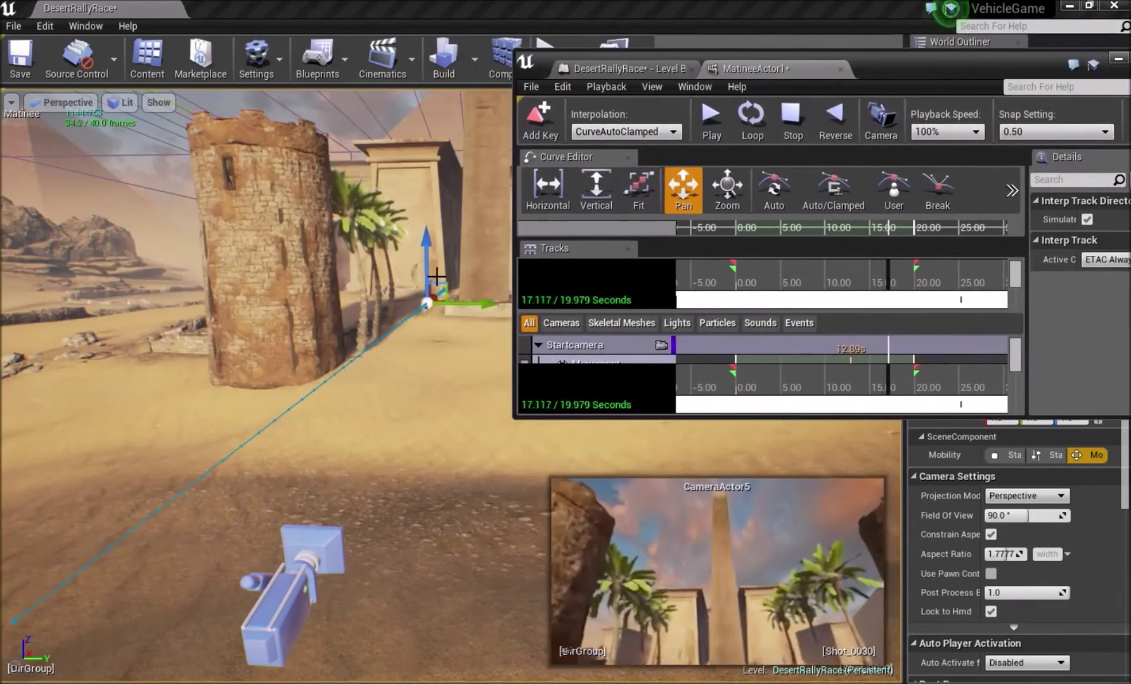
click(789, 118)
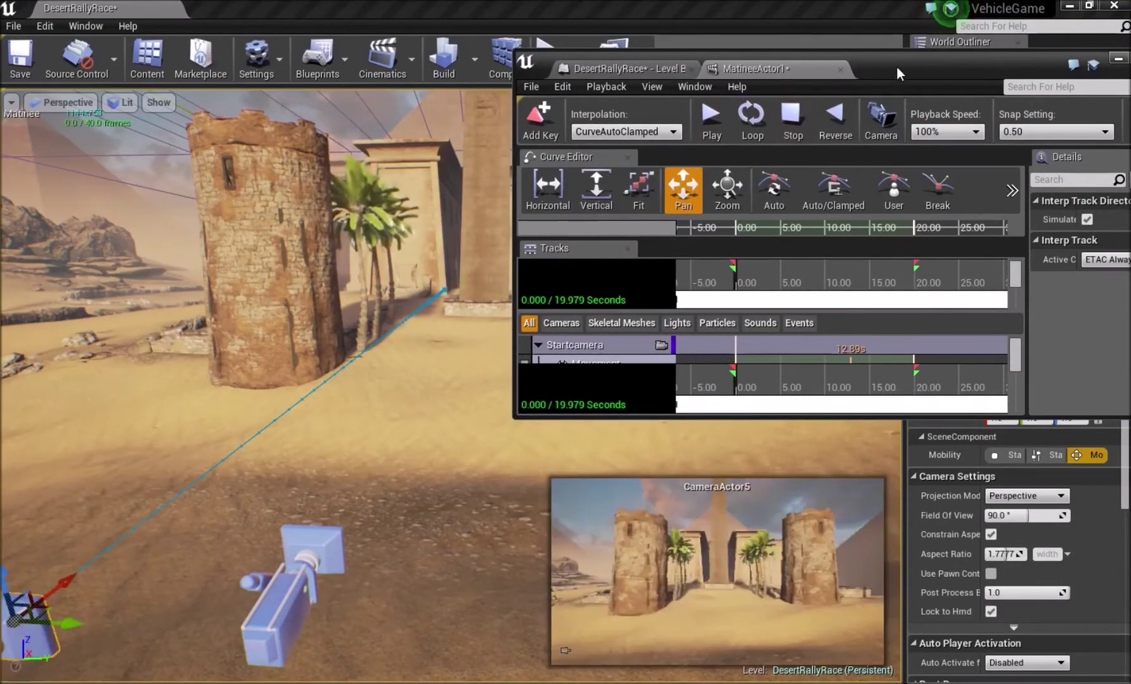
double_click(897, 67)
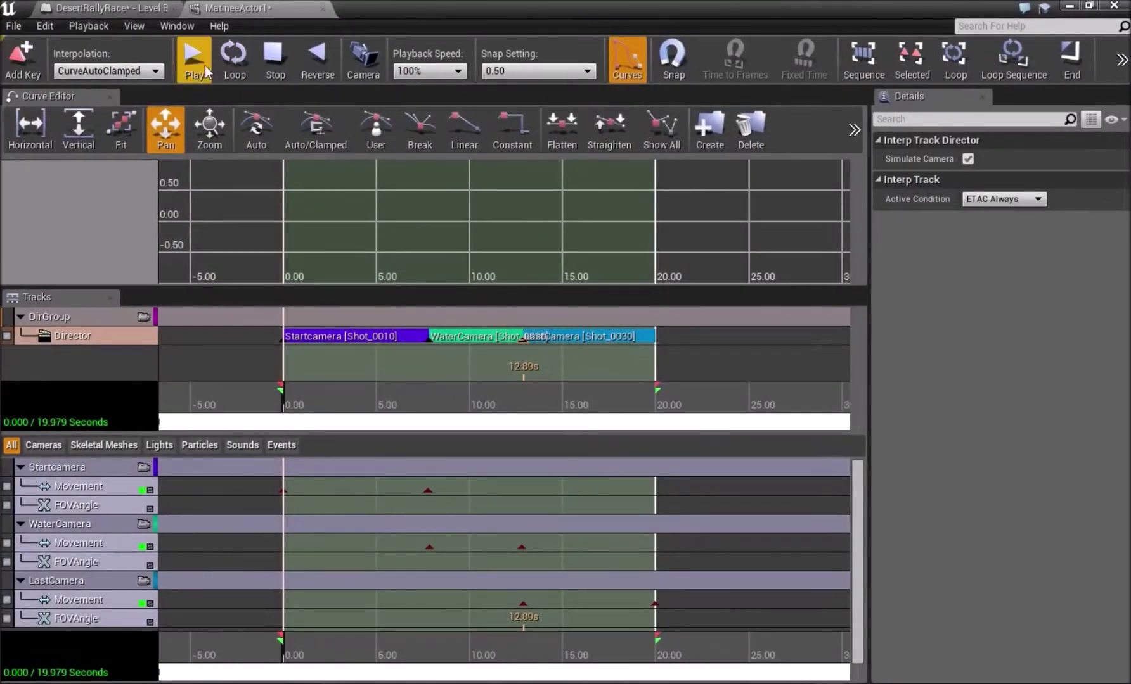
Return to the level viewport and open the DesertRallyRace level blueprint.
drag(742, 3, 0, 247)
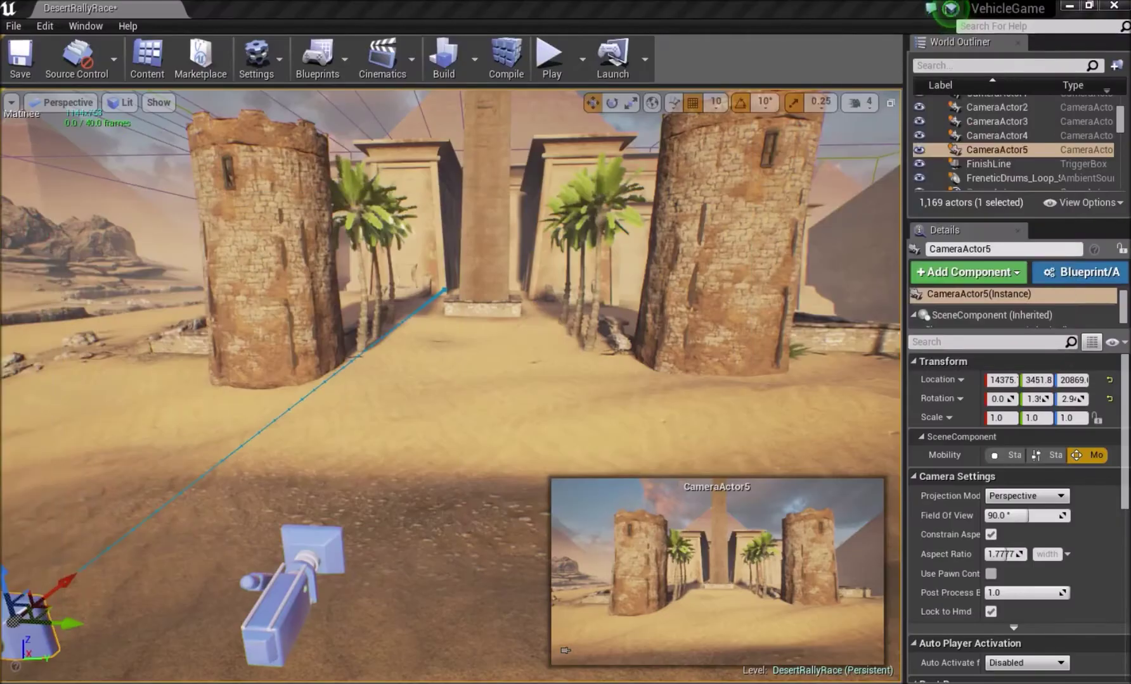
right_drag(451, 317, 620, 284)
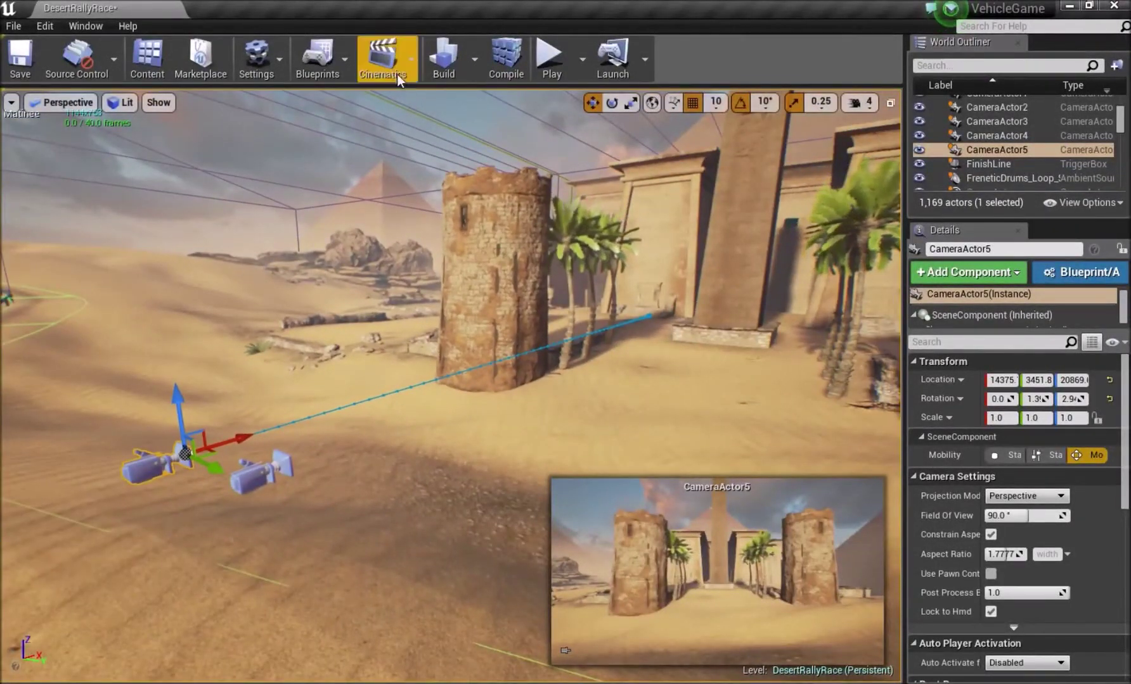
click(339, 59)
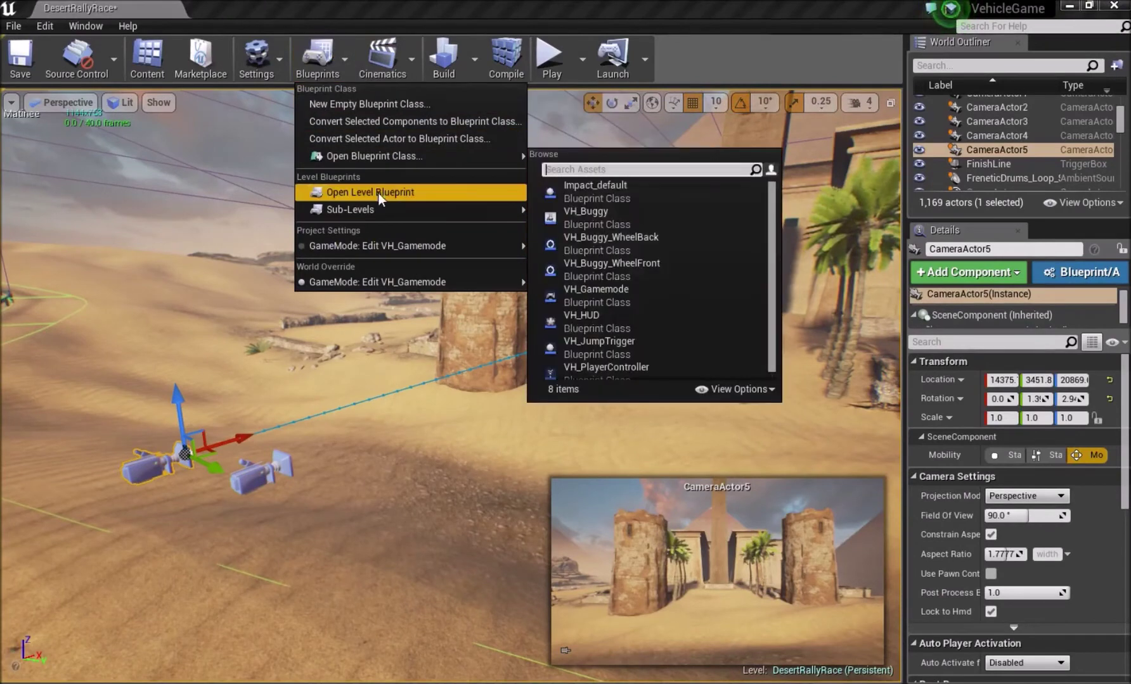
click(379, 193)
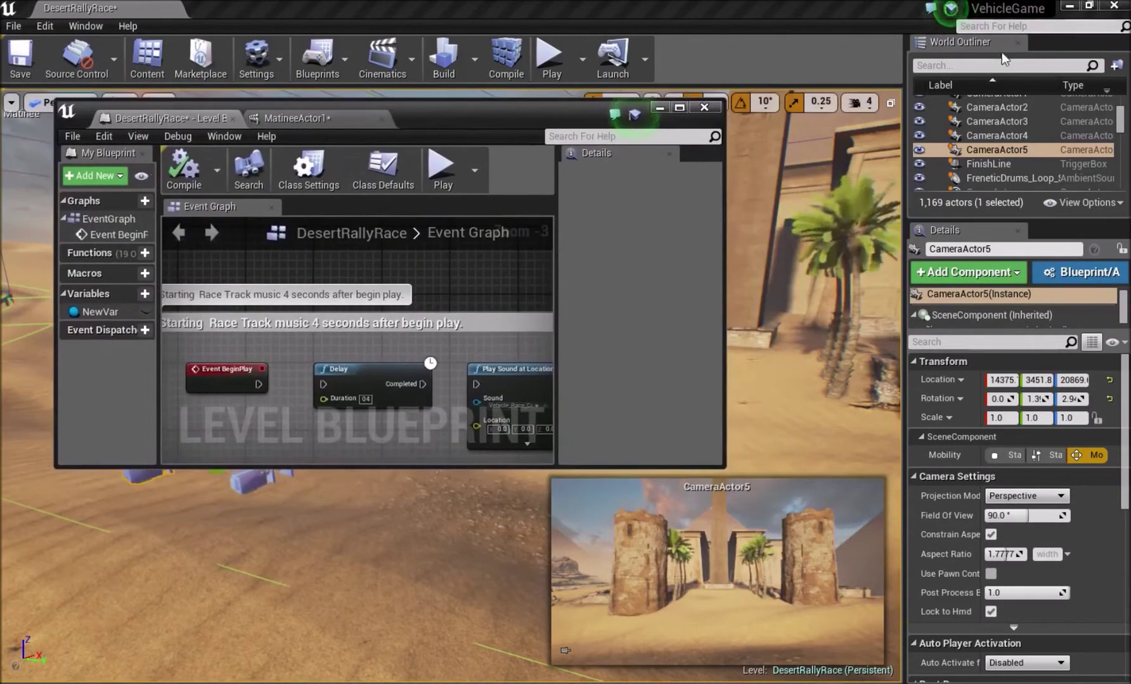
Search the level's actors for "matinee", select MatineeActor1 and create a reference to it in the level blueprint's Event Graph.
click(994, 65)
text(matinee)
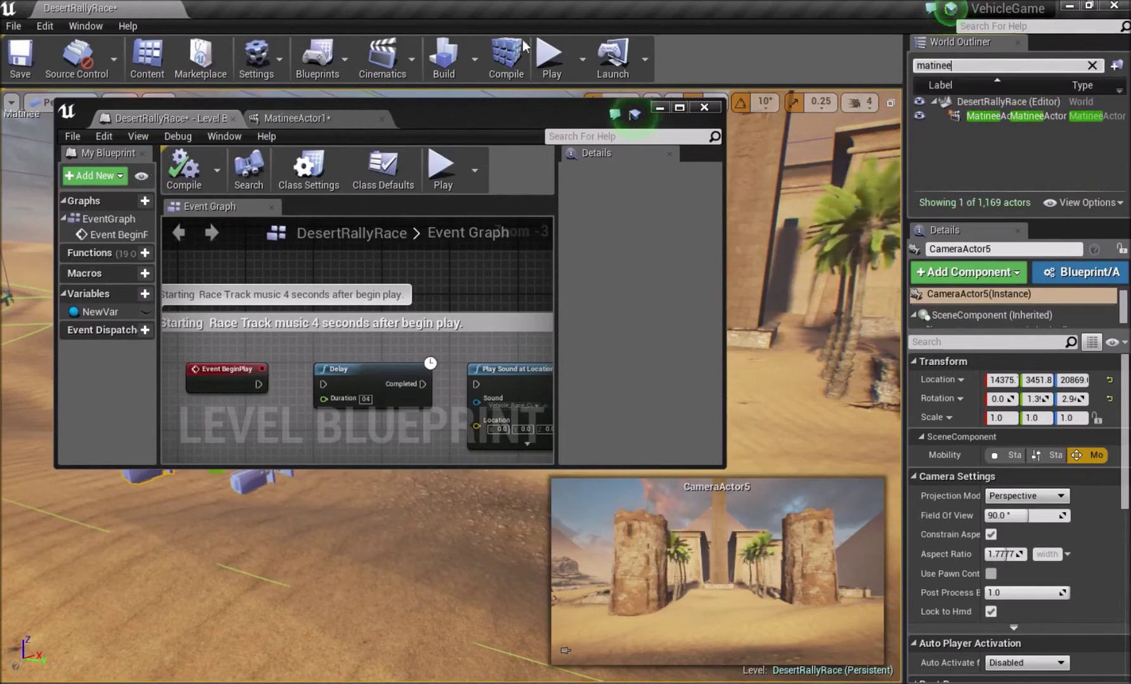
click(381, 60)
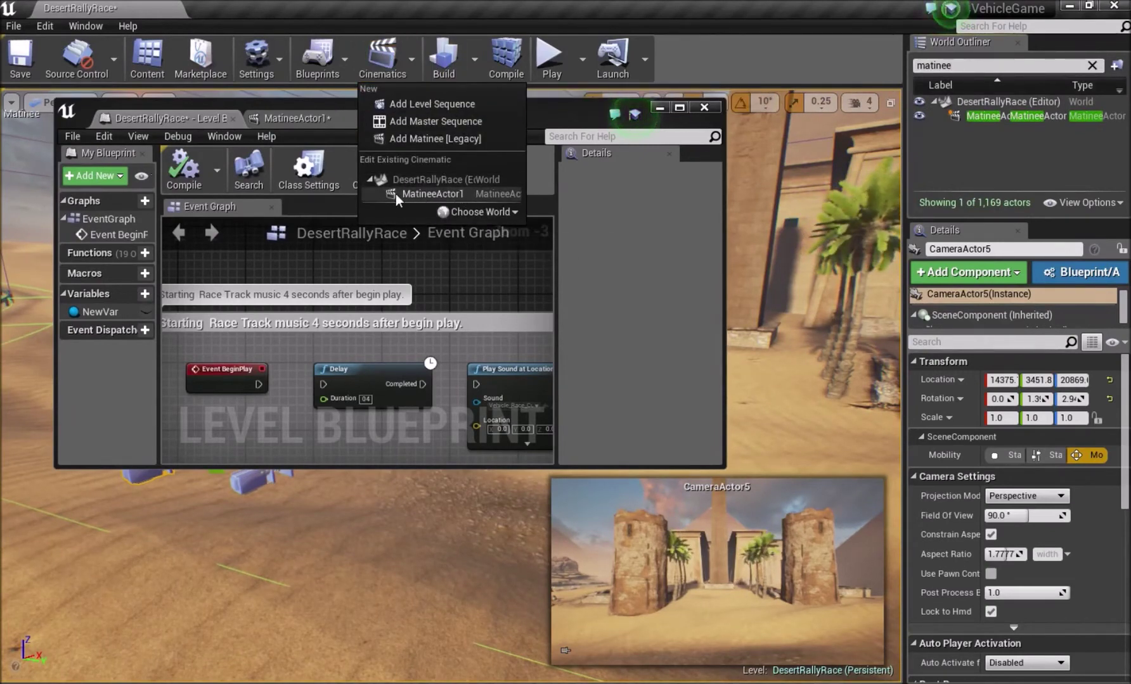
click(987, 115)
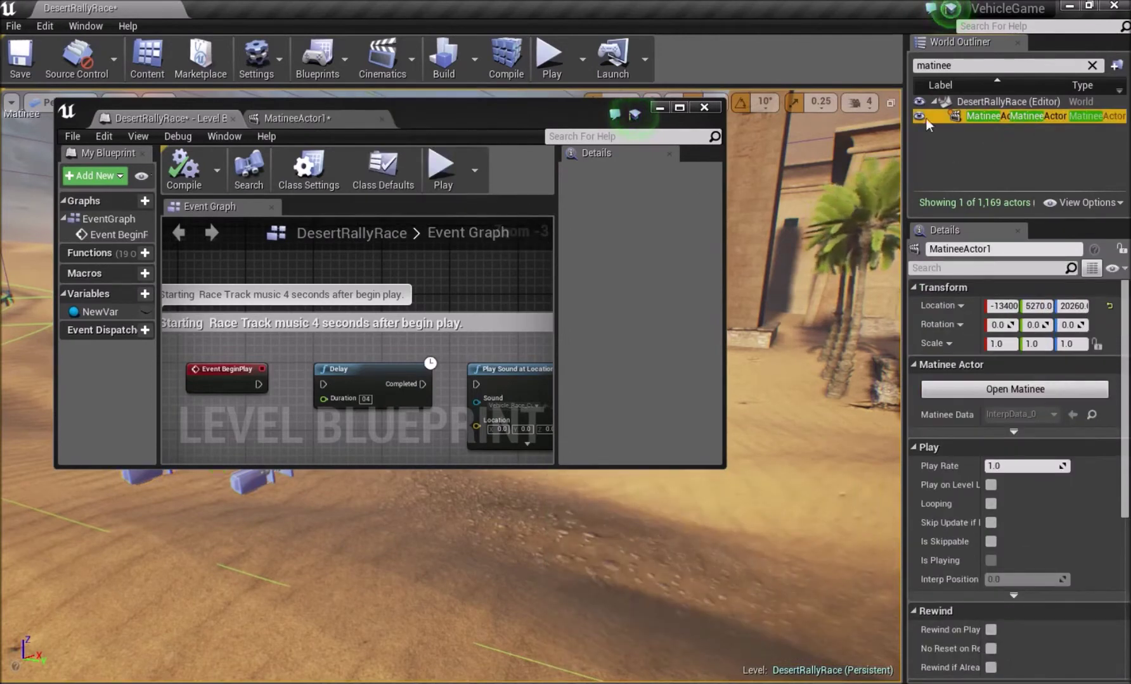
right_click(242, 416)
click(366, 185)
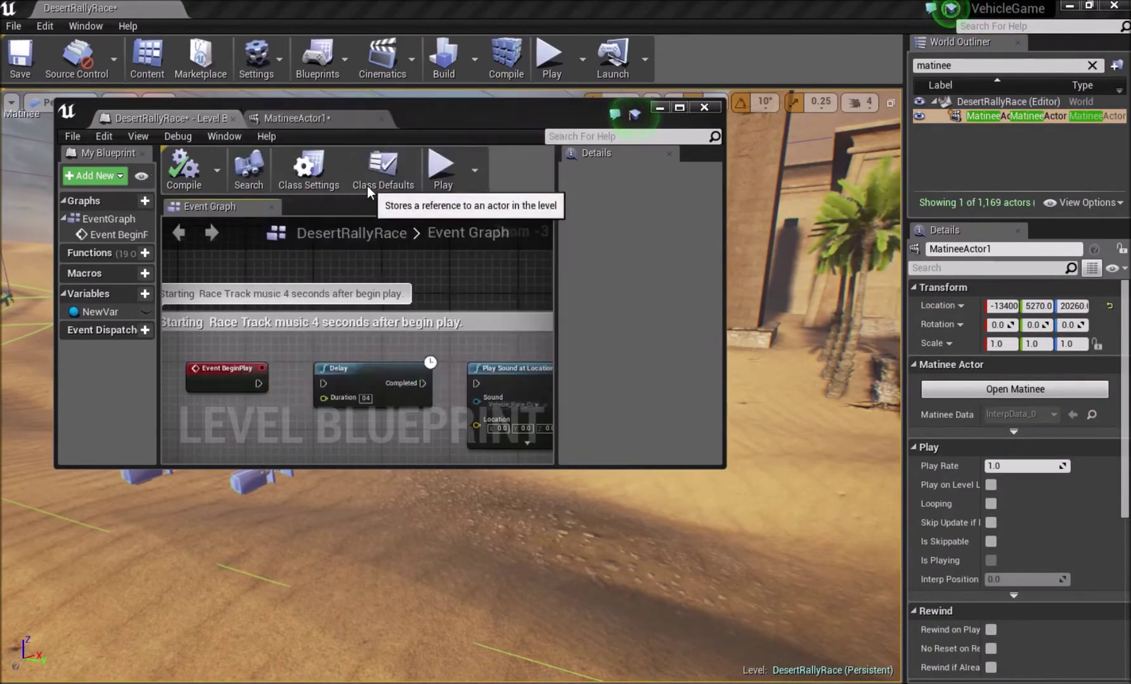
Place the MatineeActor1 reference below the race music comment box and add a Cinematic Play node from it.
double_click(511, 121)
drag(301, 308, 308, 396)
scroll(453, 315, up, 3)
drag(520, 307, 556, 319)
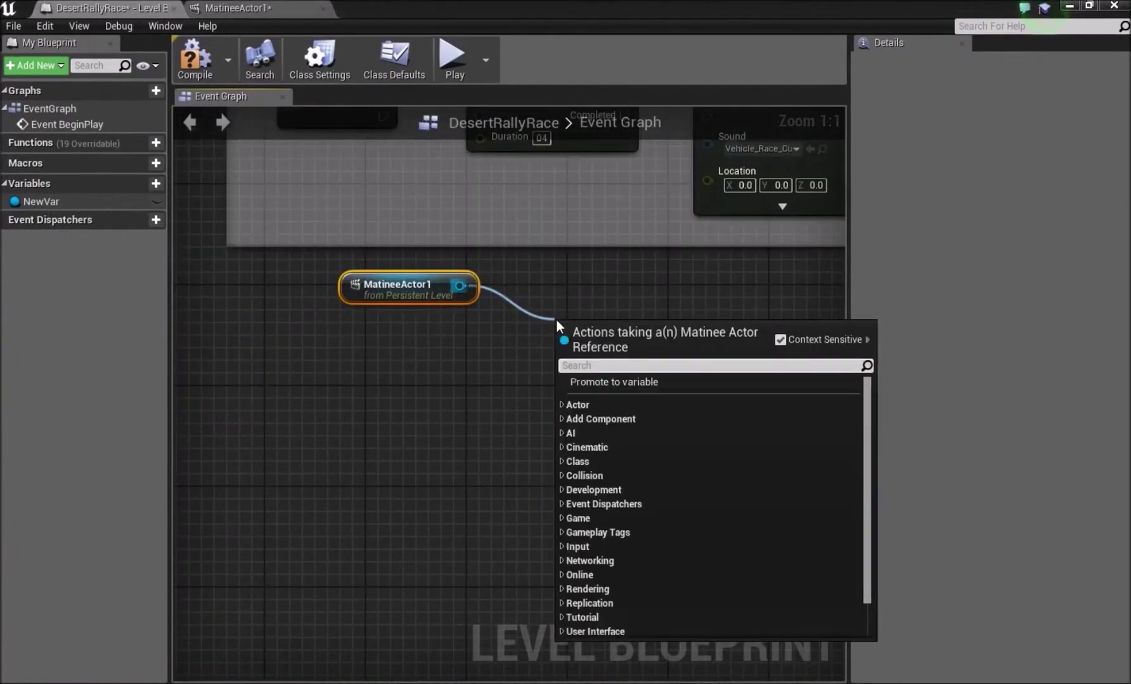
text(play)
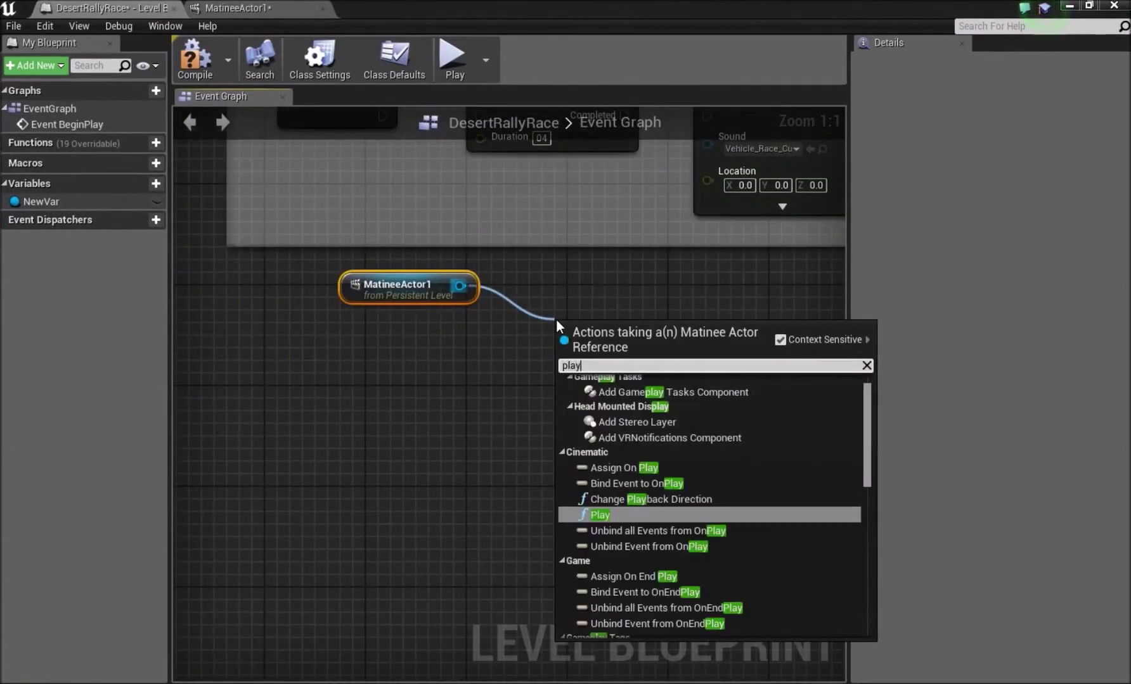
click(644, 517)
Connect Event BeginPlay to the Matinee's Play node and compile the level blueprint.
drag(591, 365, 578, 281)
right_drag(494, 331, 489, 500)
drag(379, 285, 552, 450)
click(195, 60)
drag(451, 8, 1, 101)
key(w)
right_drag(451, 386, 558, 387)
right_drag(266, 355, 353, 287)
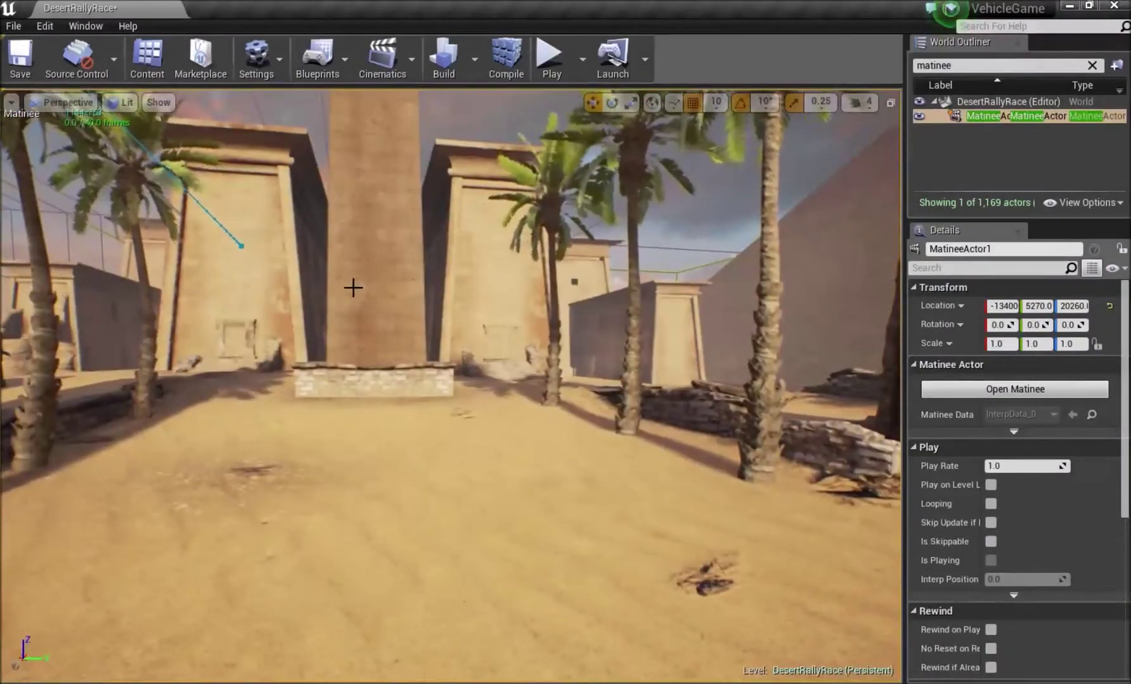
right_drag(374, 295, 571, 418)
right_drag(331, 119, 330, 119)
Browse the placeable volume actors and set the Modes window aside.
click(85, 25)
click(115, 144)
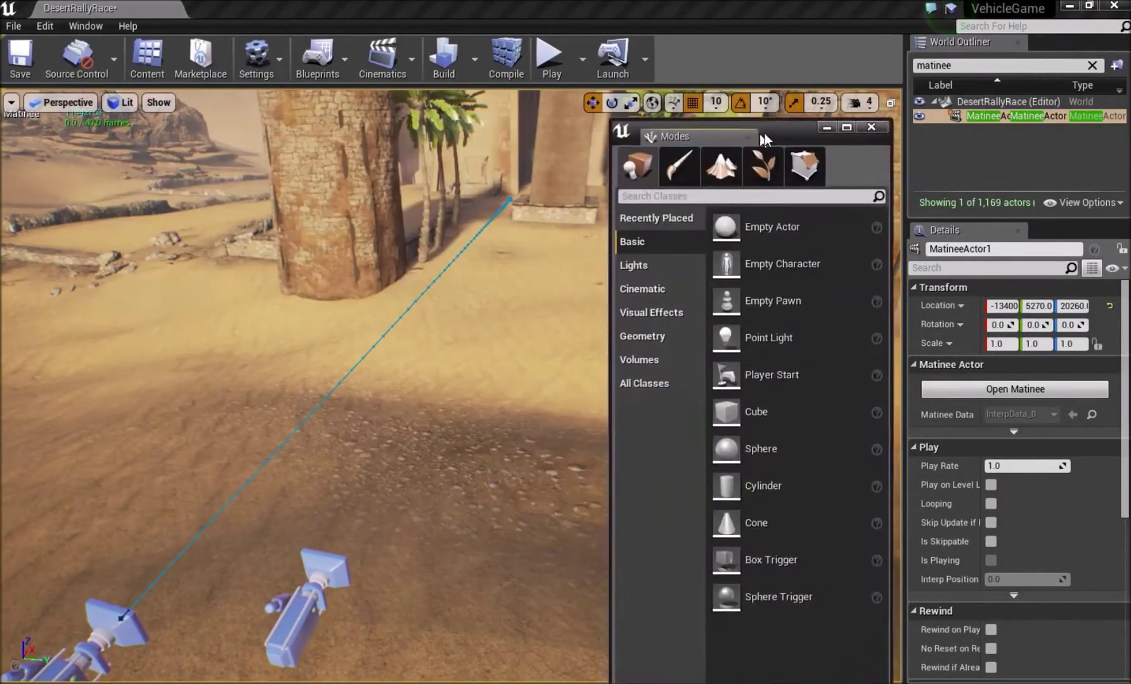
click(640, 333)
scroll(737, 379, down, 4)
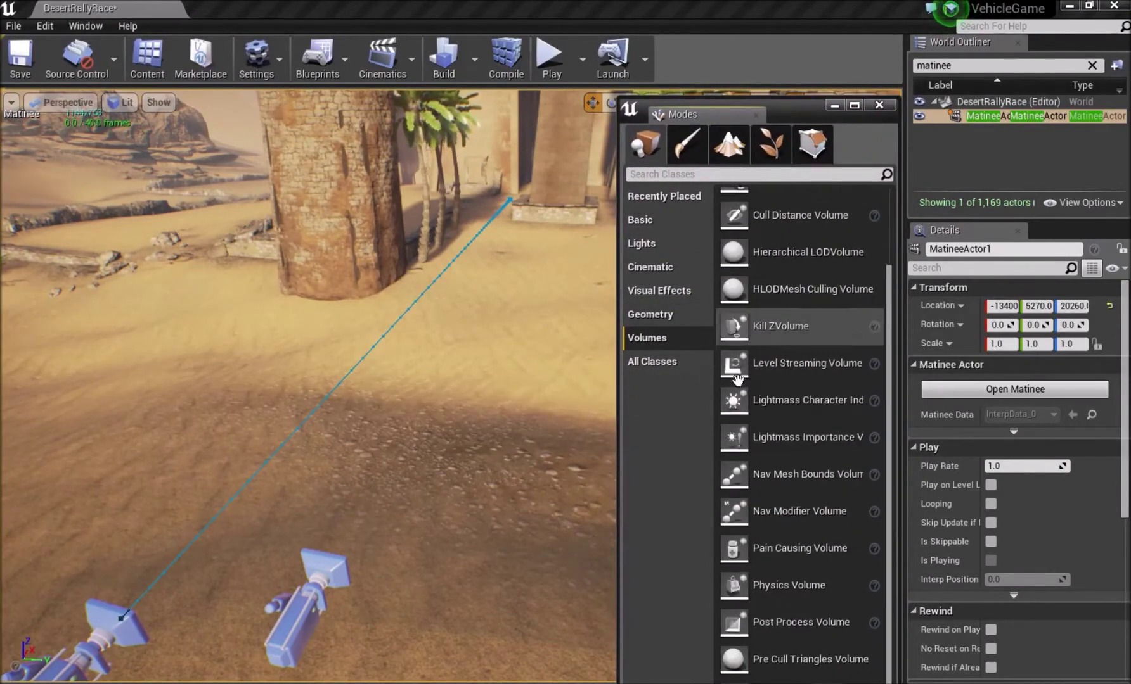
drag(782, 116, 0, 184)
right_drag(479, 280, 189, 417)
right_drag(488, 306, 476, 313)
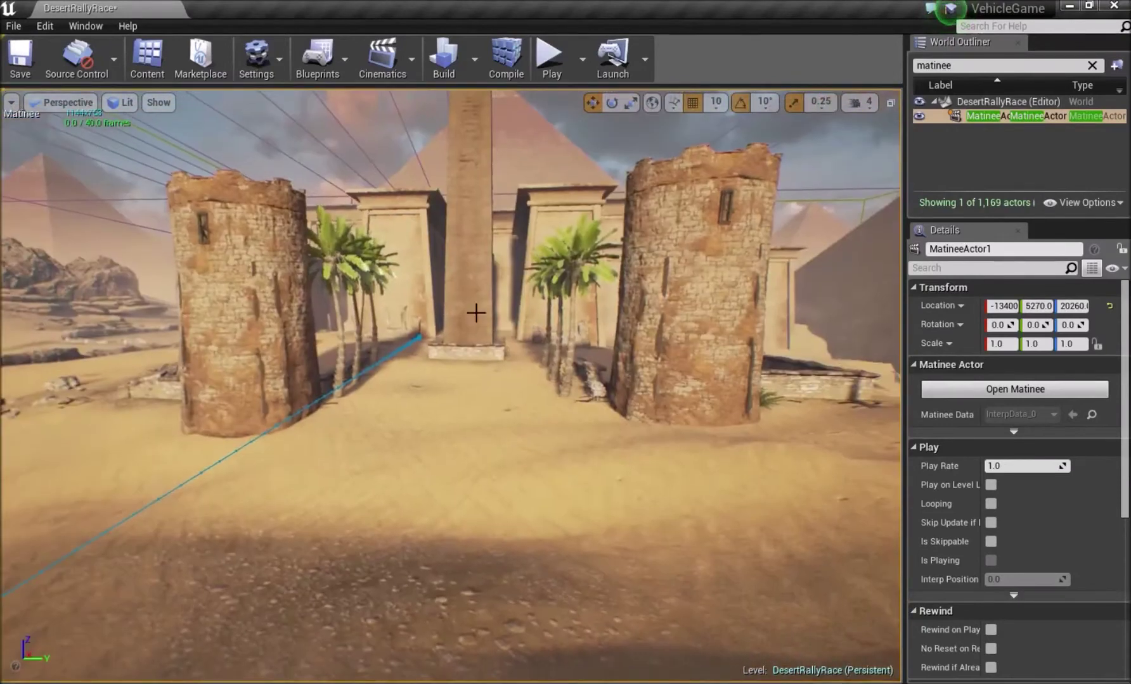
right_drag(622, 291, 545, 250)
right_drag(261, 267, 594, 297)
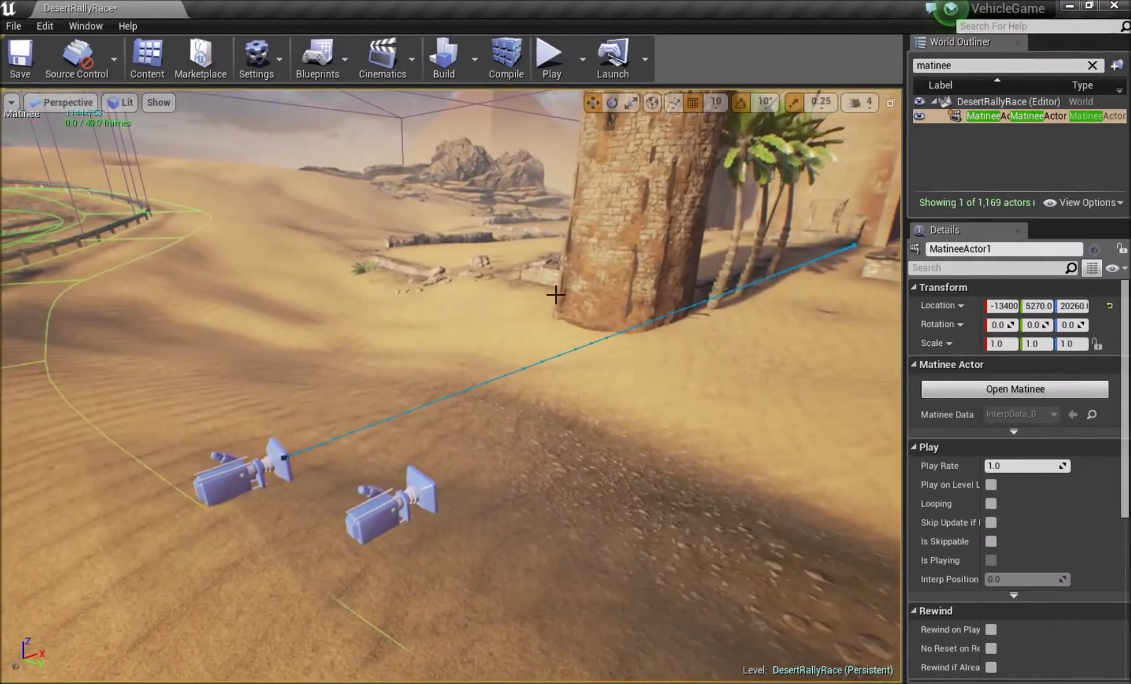
right_drag(446, 317, 501, 303)
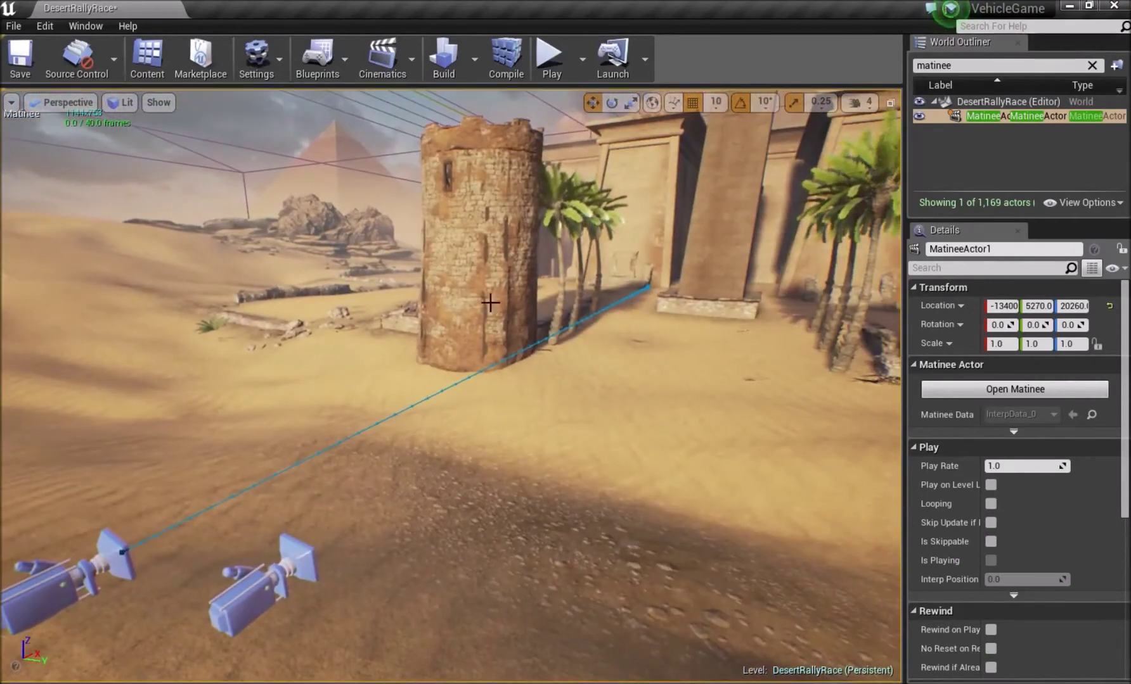
right_drag(450, 392, 539, 393)
key(a)
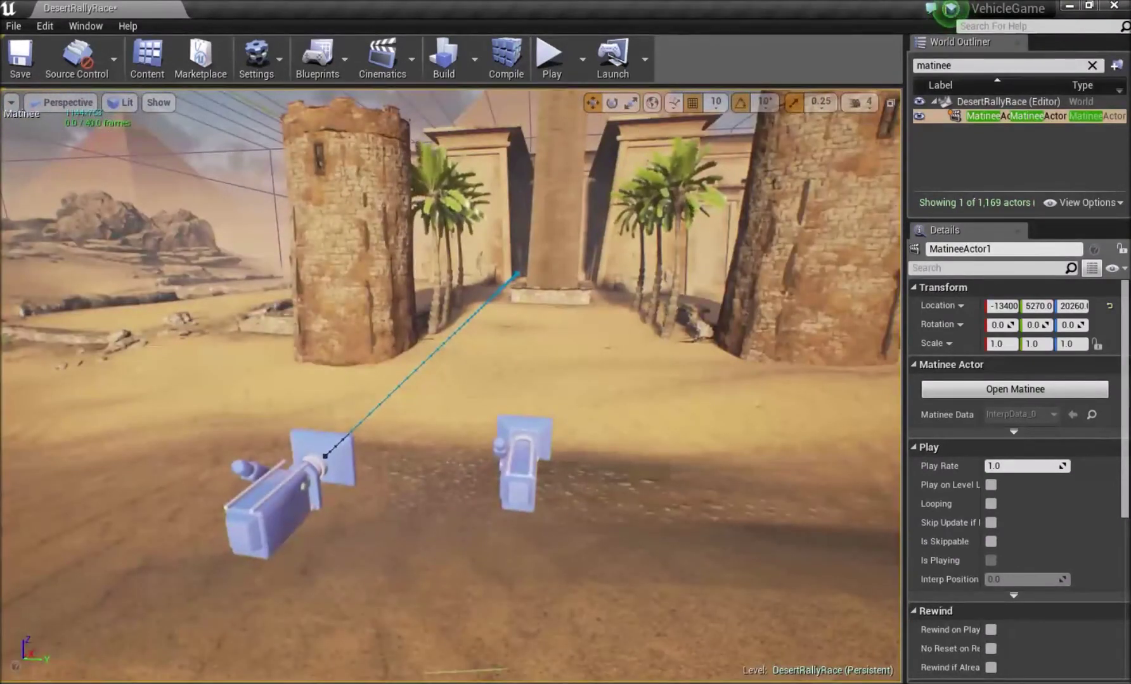
Try to save the level, cancel the save, and bring the MatineeActor1 editor back into view.
click(20, 57)
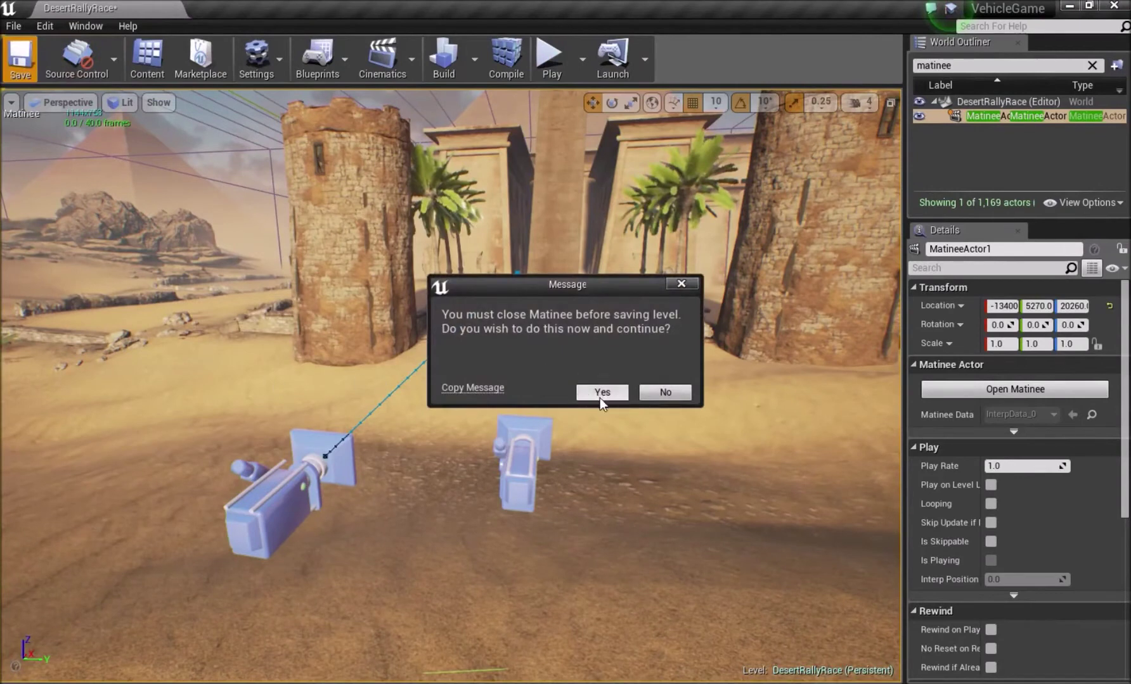
click(678, 285)
drag(0, 266, 767, 230)
click(668, 230)
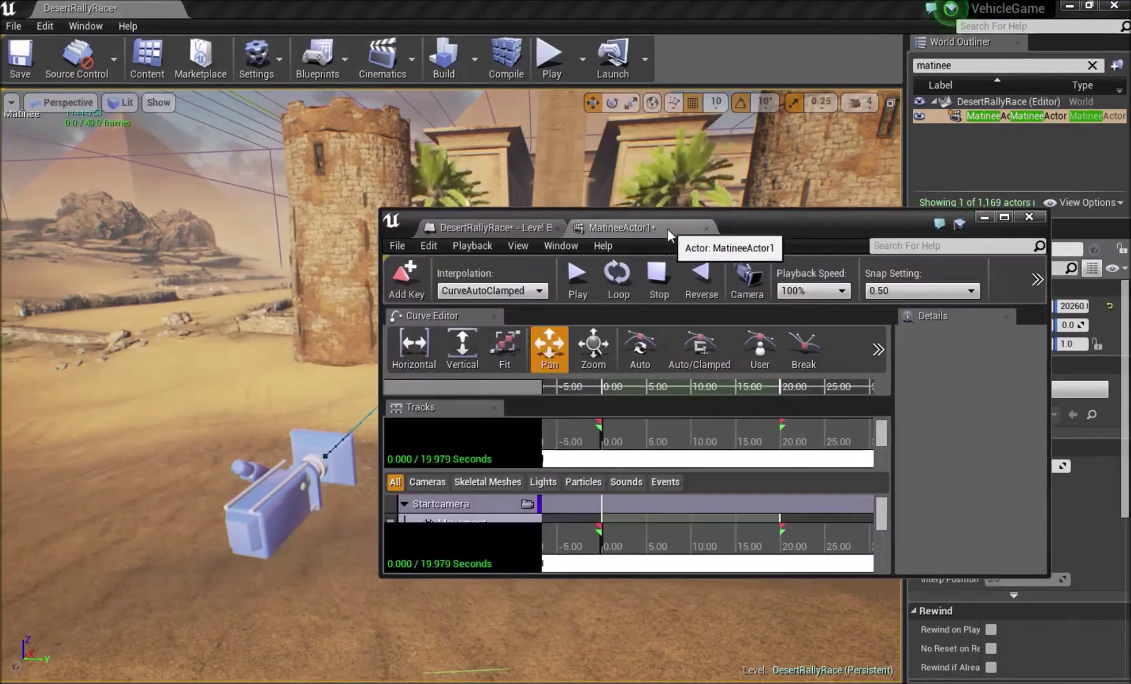
Close the MatineeActor1 editor, clear the remaining window off the viewport, and save the level before playing it.
click(706, 228)
drag(661, 227, 1, 273)
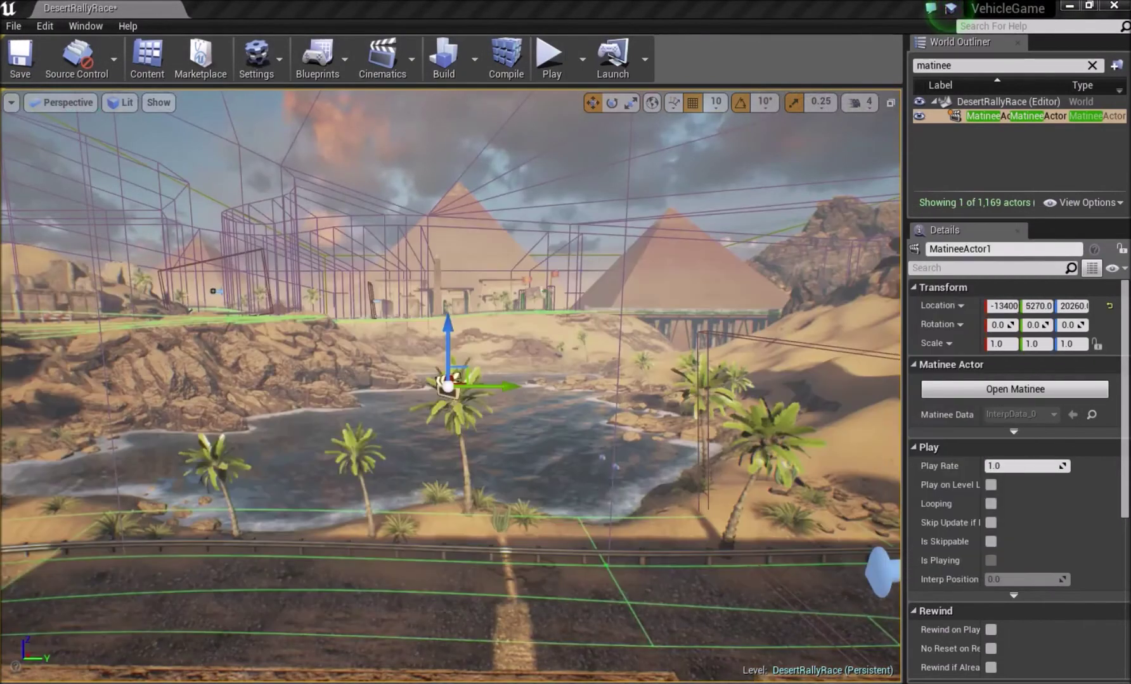
click(550, 71)
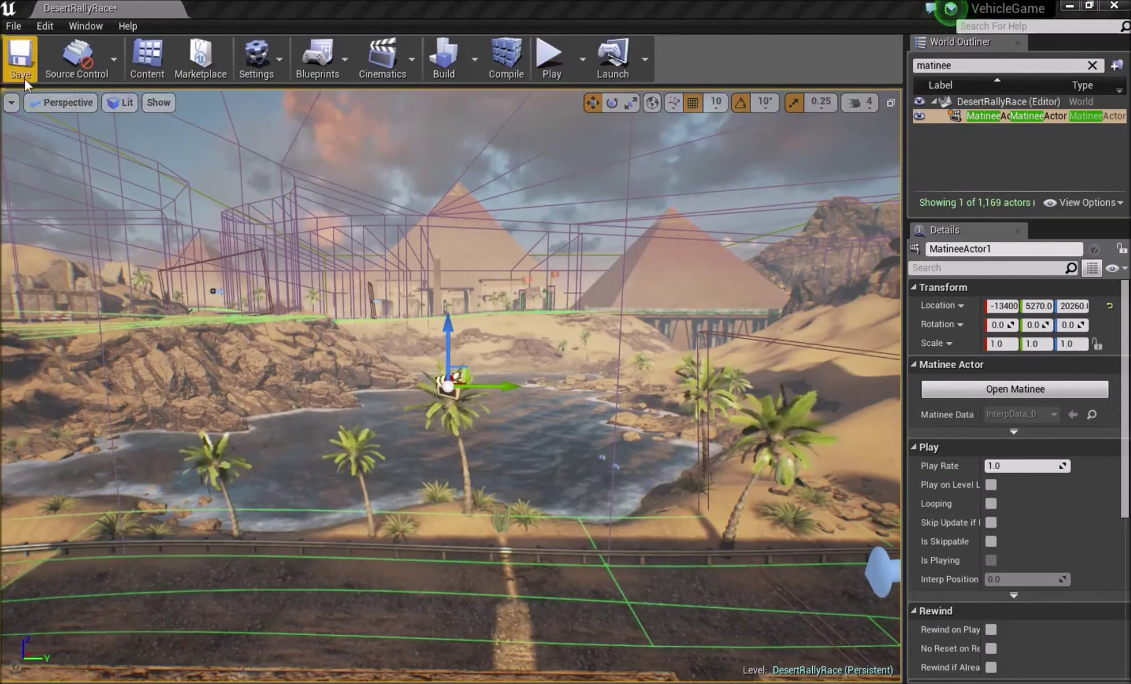
click(22, 63)
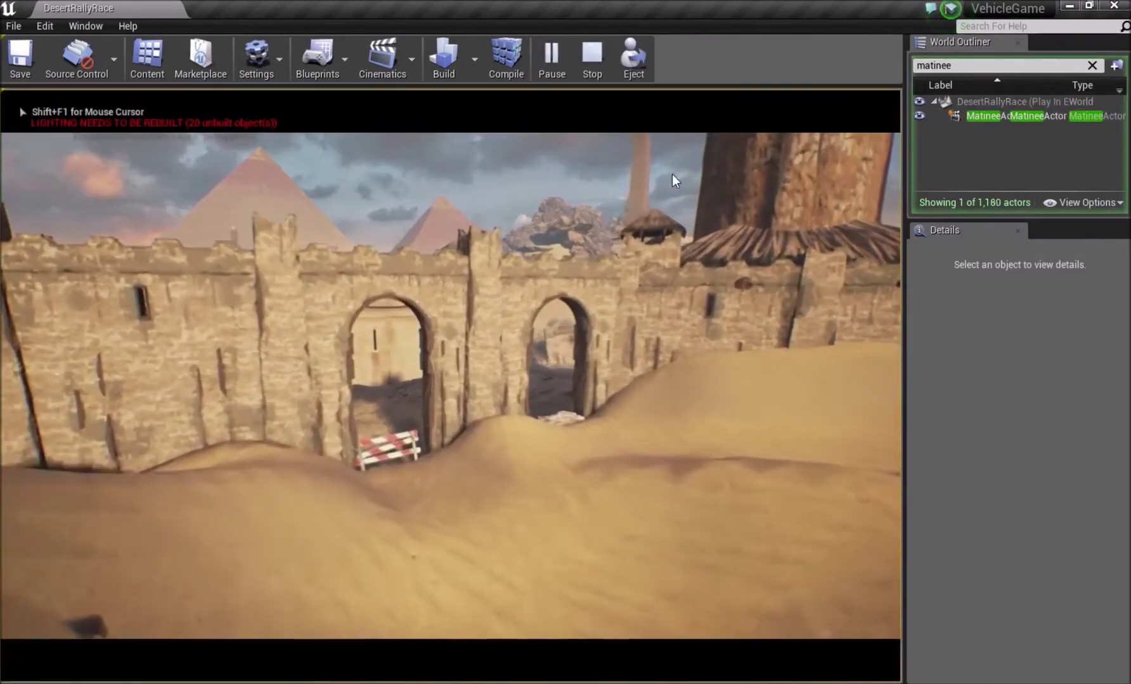
Watch the cinematic full screen in play mode, through the wall, water and obelisk shots to the race start.
key(F11)
key(w)
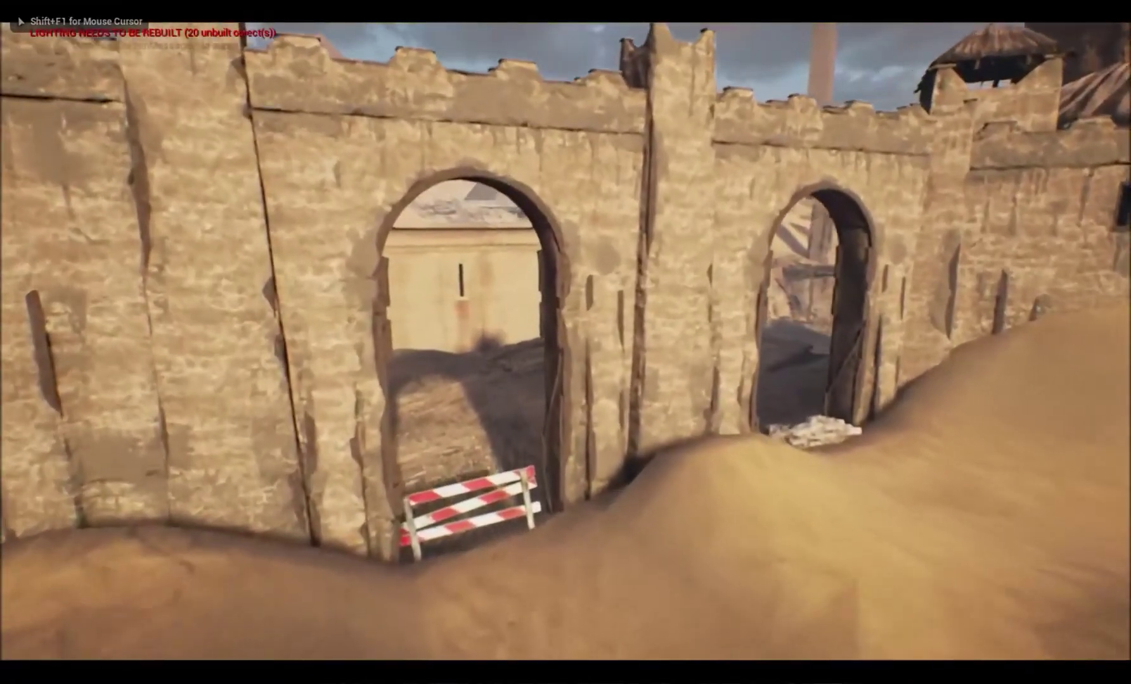
key(w)
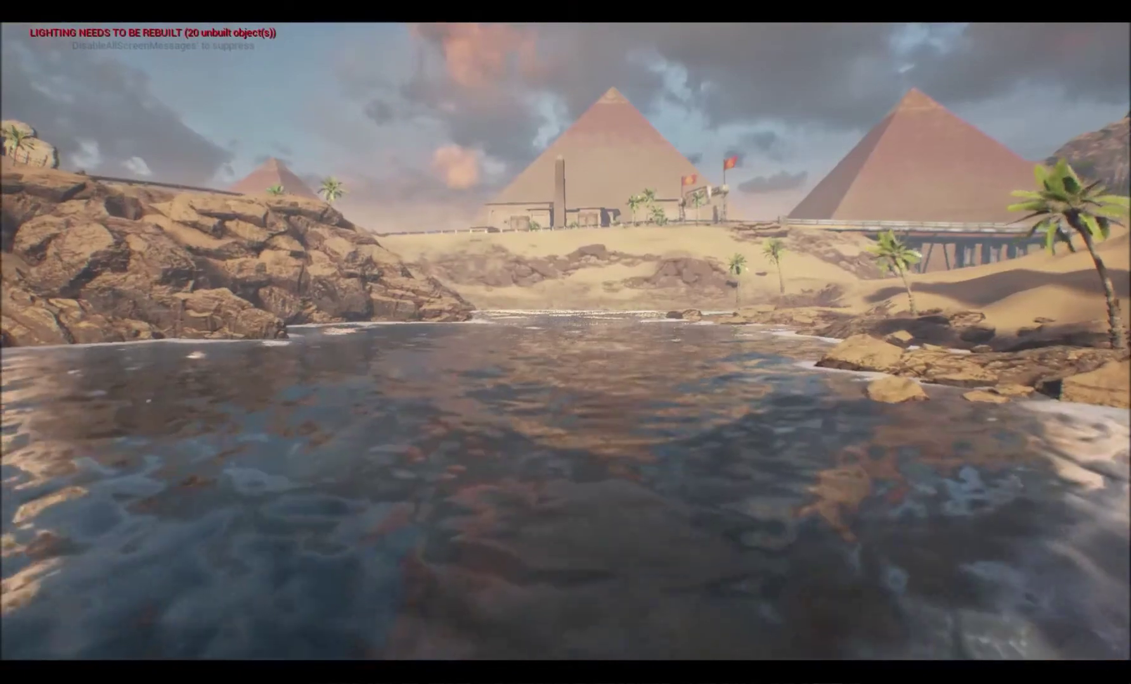
key(w)
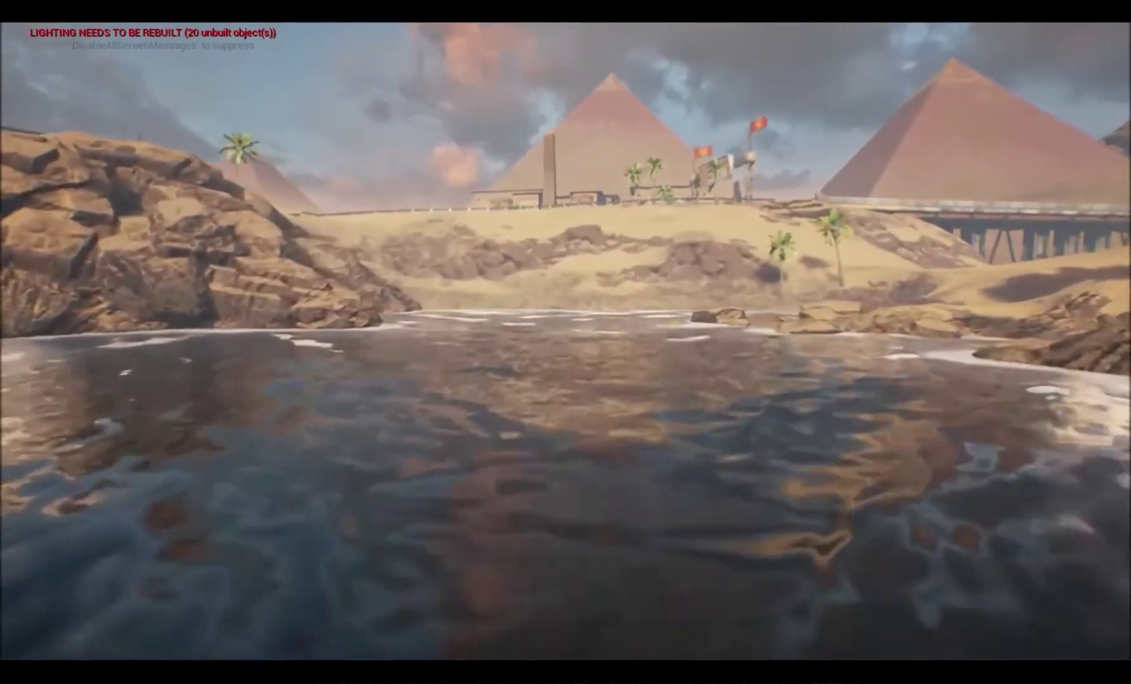
key(w)
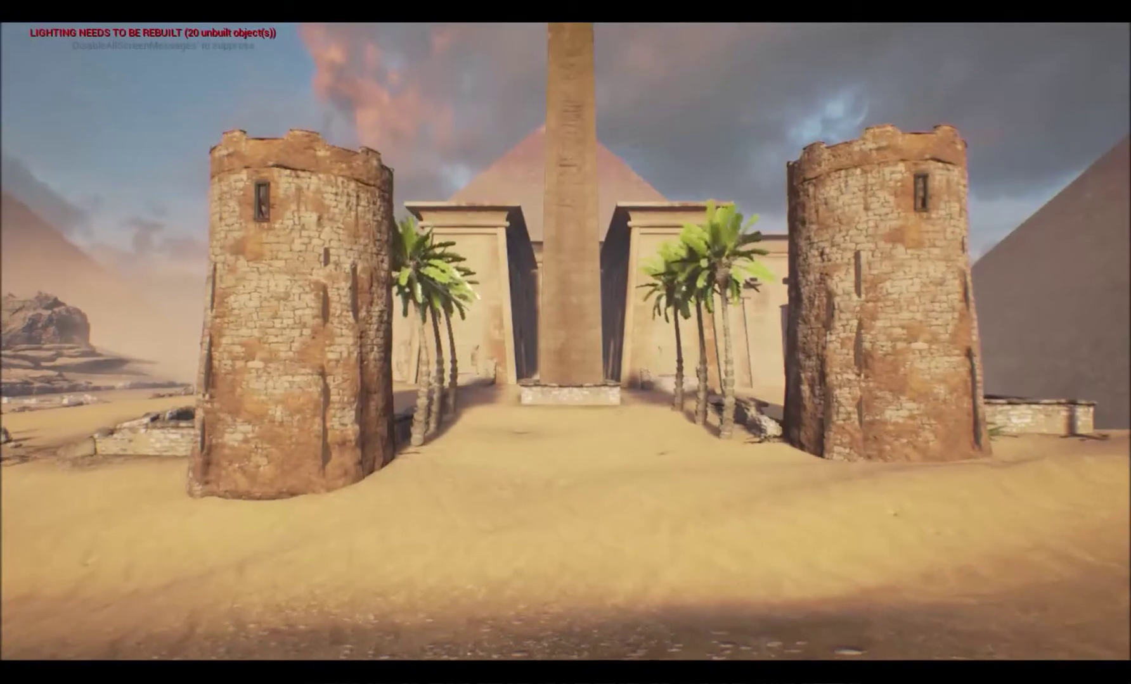
key(w)
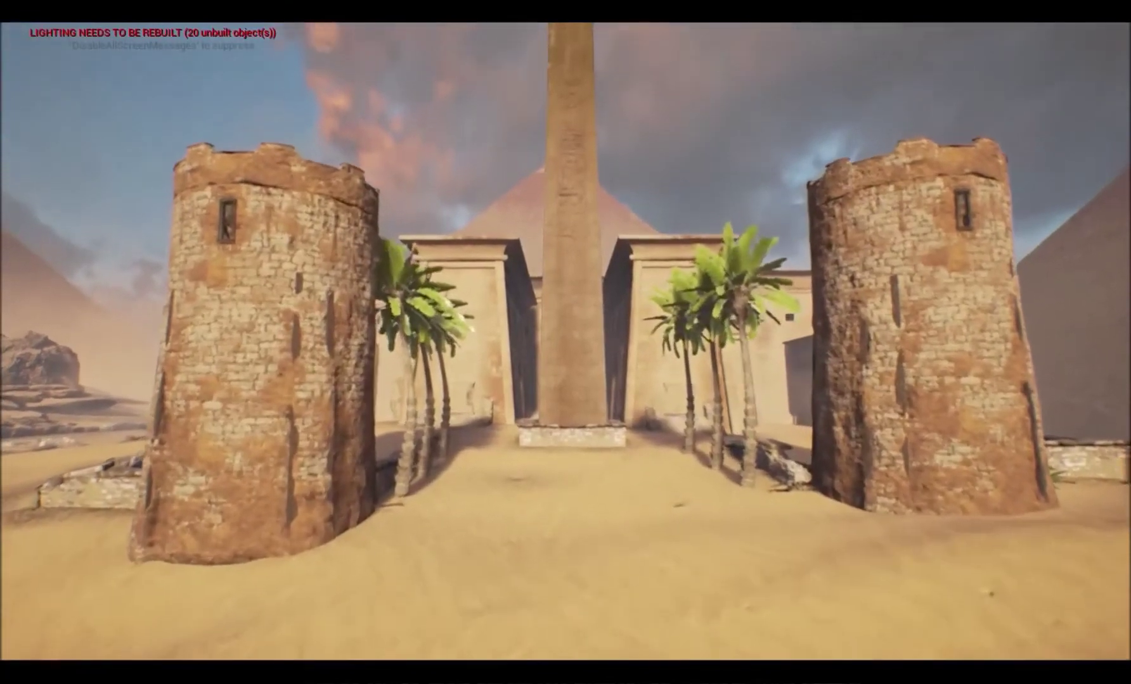
key(w)
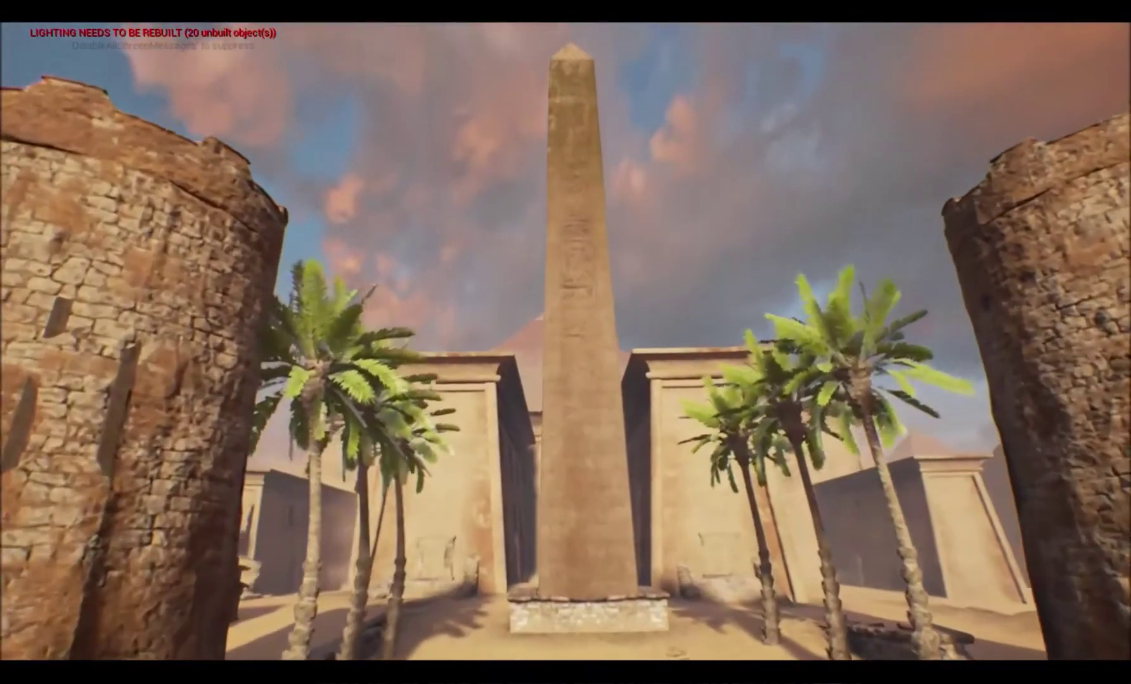
key(w)
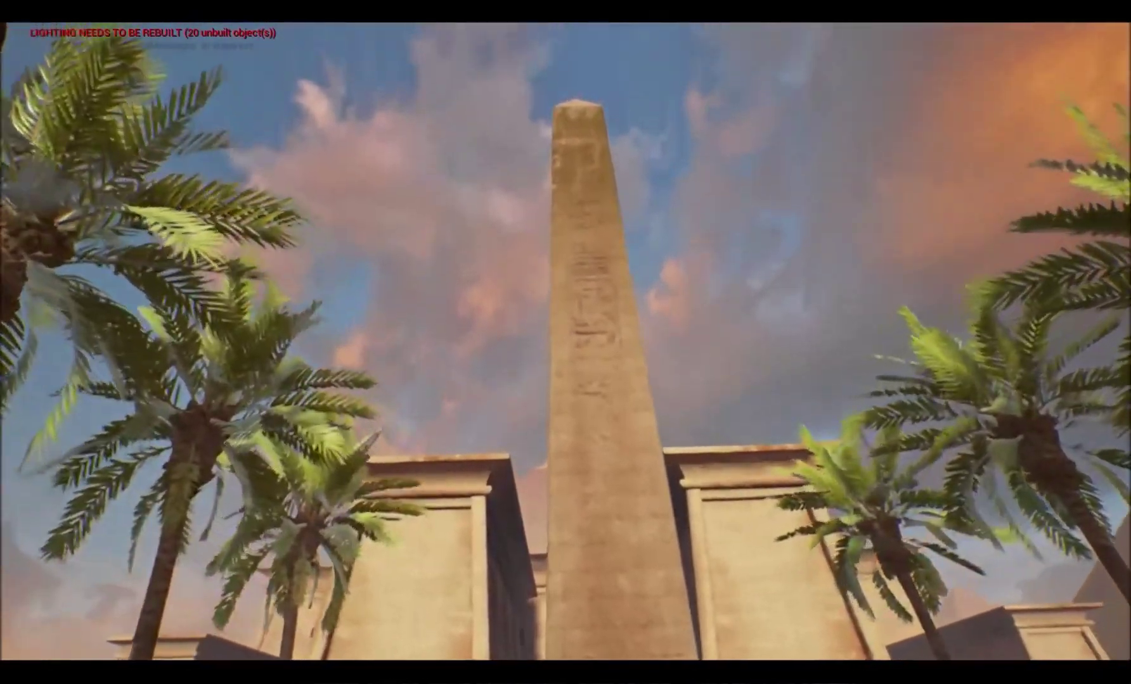
key(w)
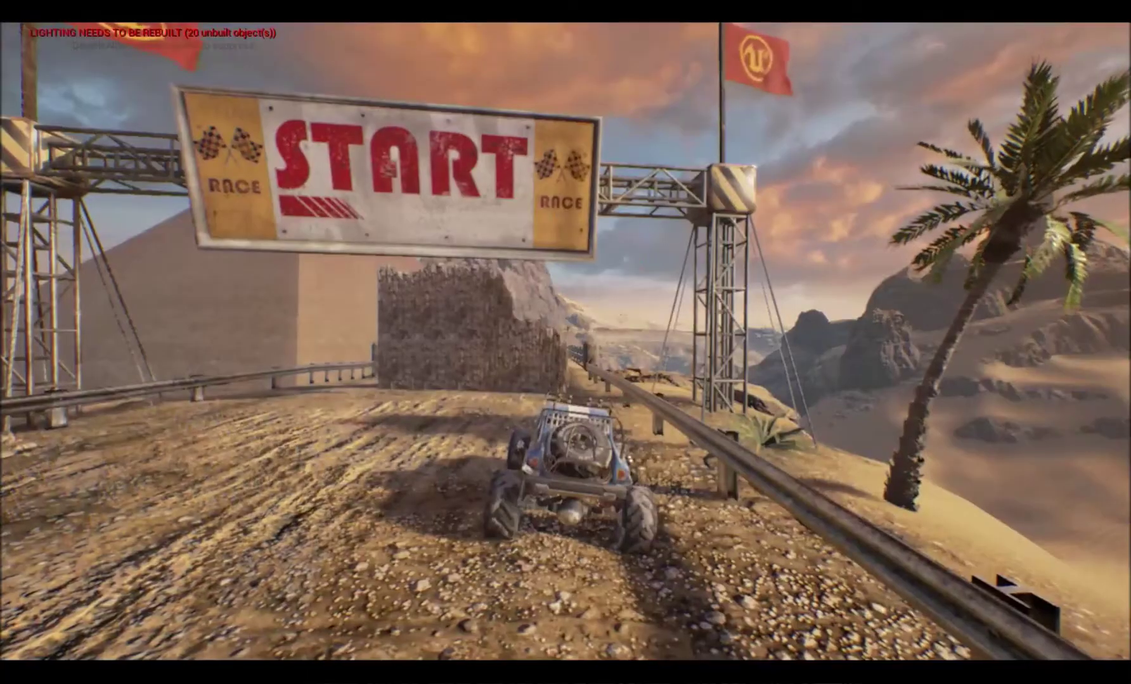
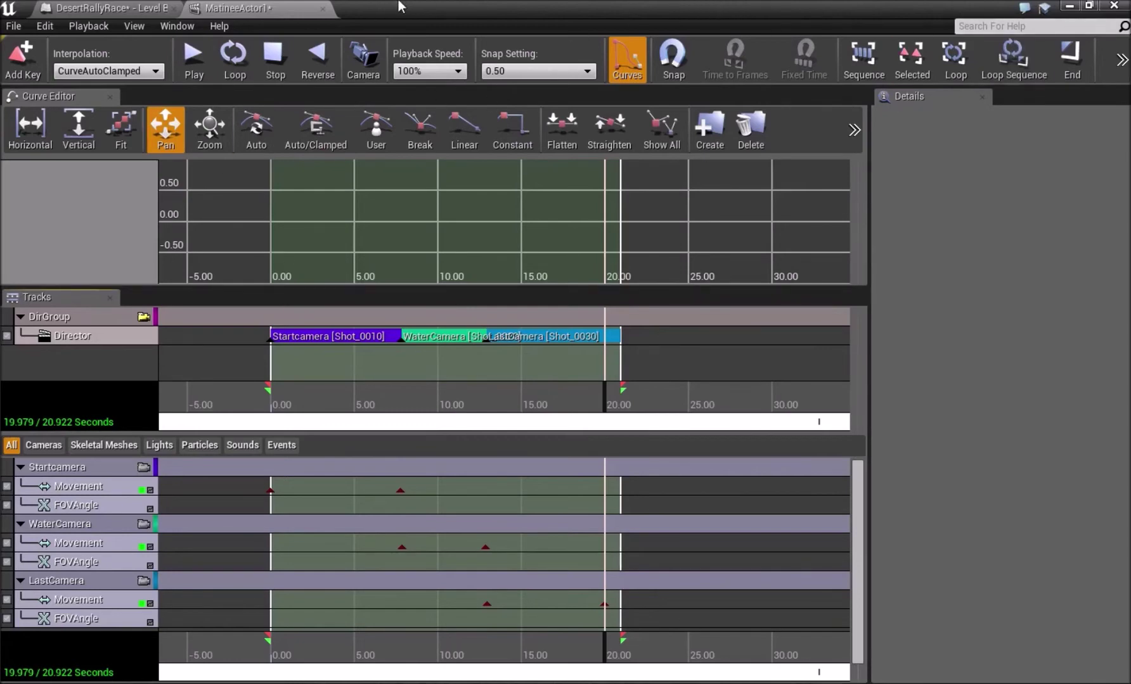
drag(505, 4, 435, 218)
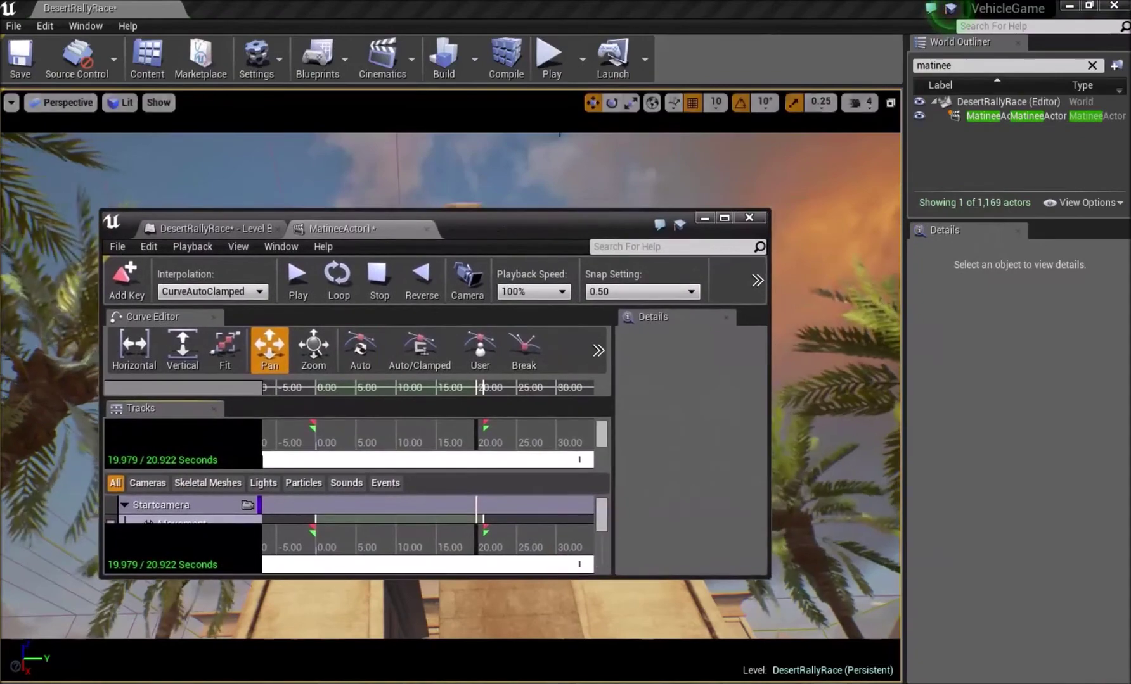
right_drag(573, 154, 697, 216)
mouse_move(614, 167)
right_down()
mouse_move(697, 171)
mouse_move(613, 167)
right_up()
drag(580, 226, 815, 230)
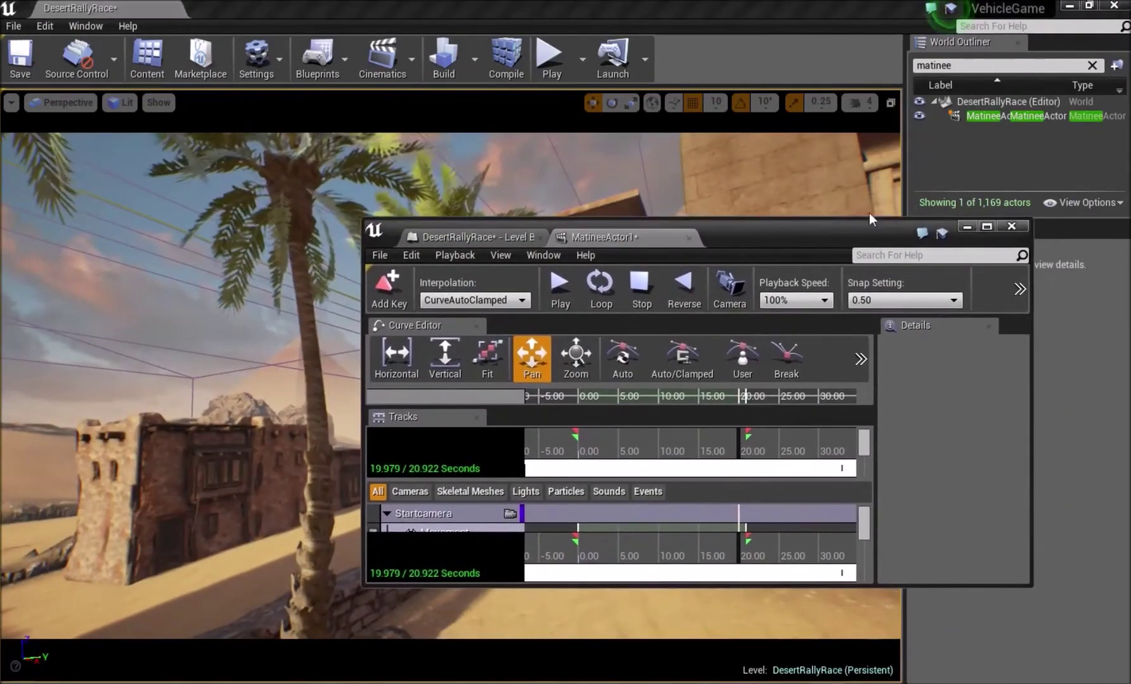
drag(0, 57, 587, 102)
double_click(621, 101)
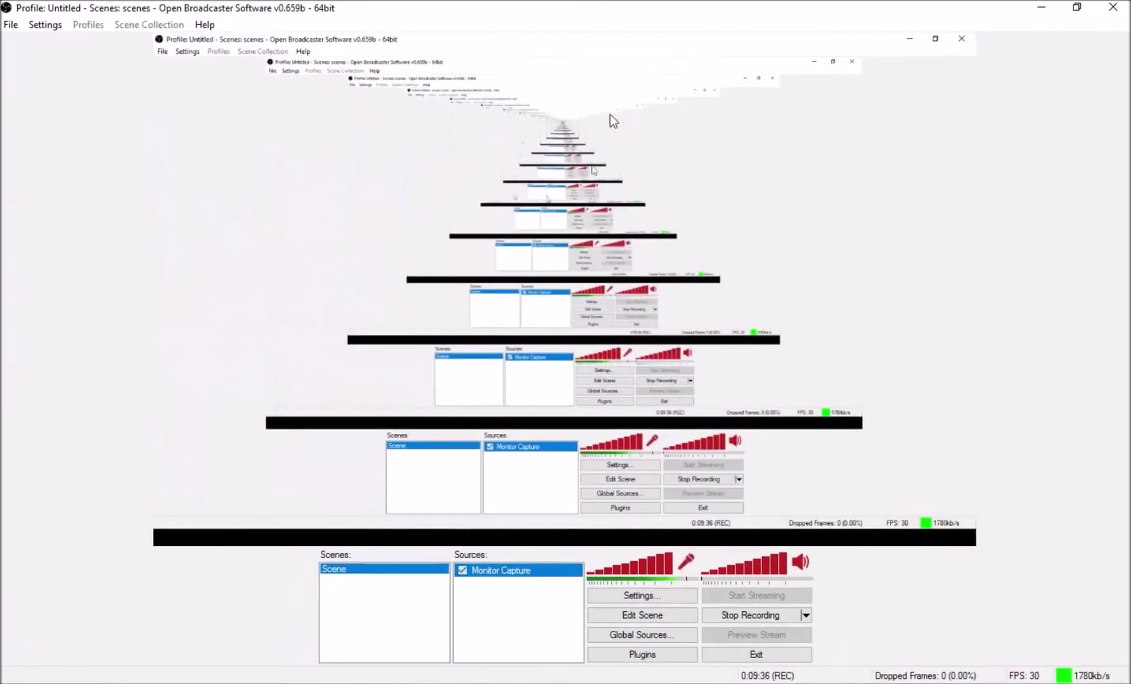
double_click(562, 18)
drag(628, 107, 424, 249)
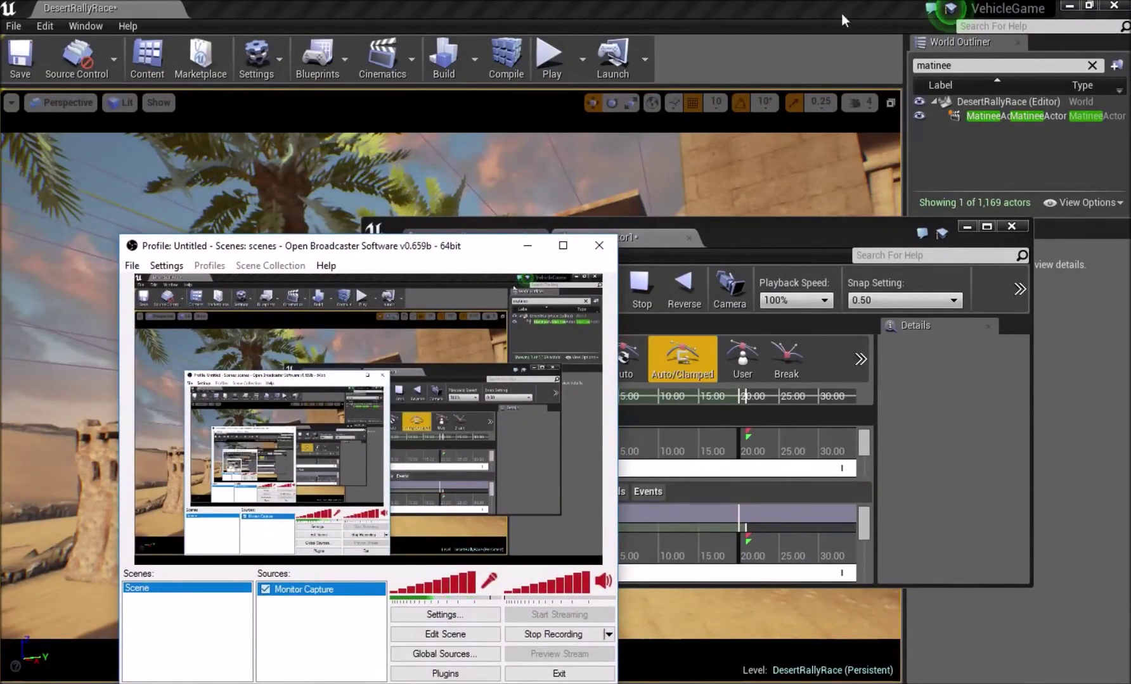
click(527, 246)
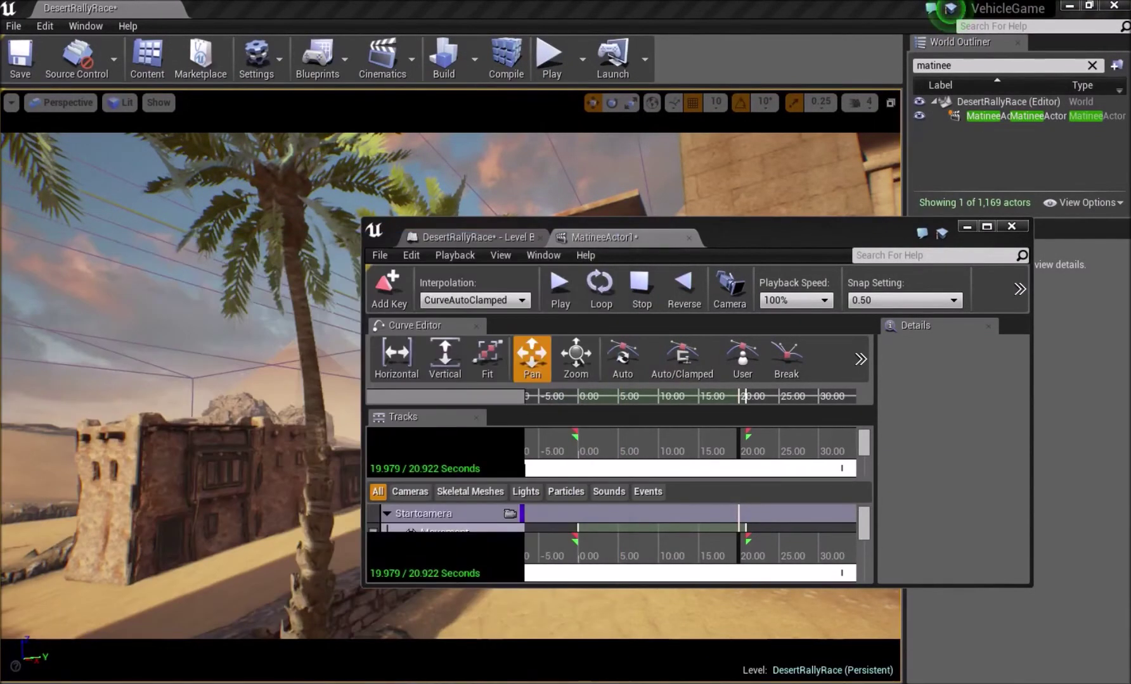
Enlarge the MatineeActor1 editor, review its Render Movie Settings for creating a movie, and close them without capturing.
double_click(866, 244)
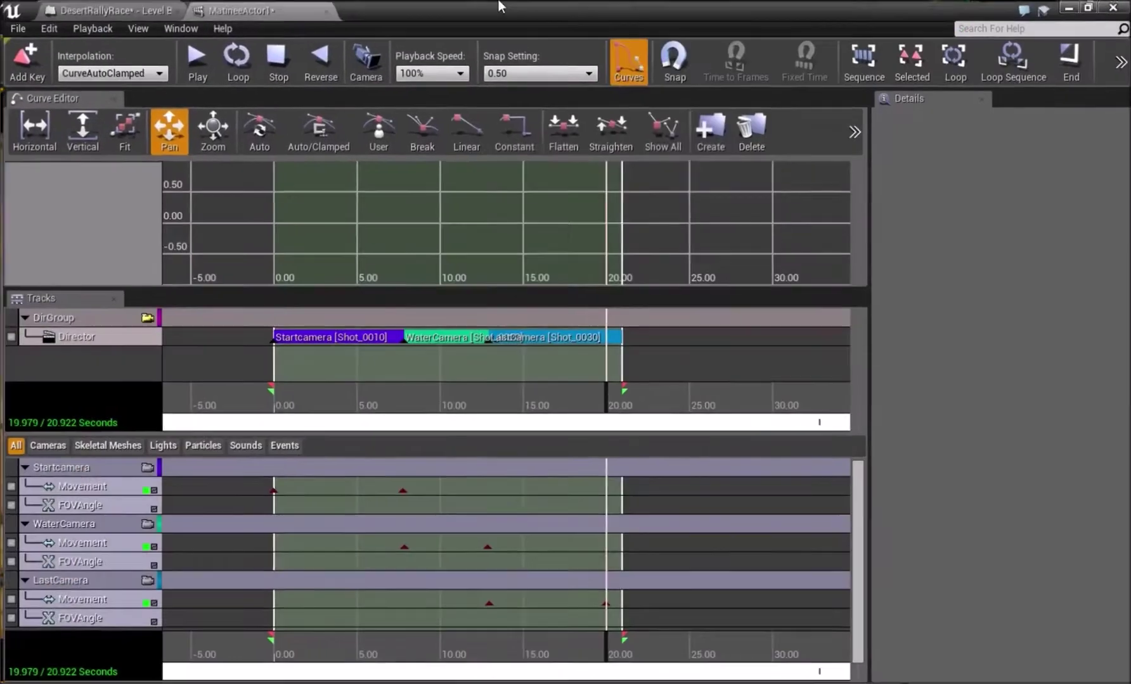
click(1121, 63)
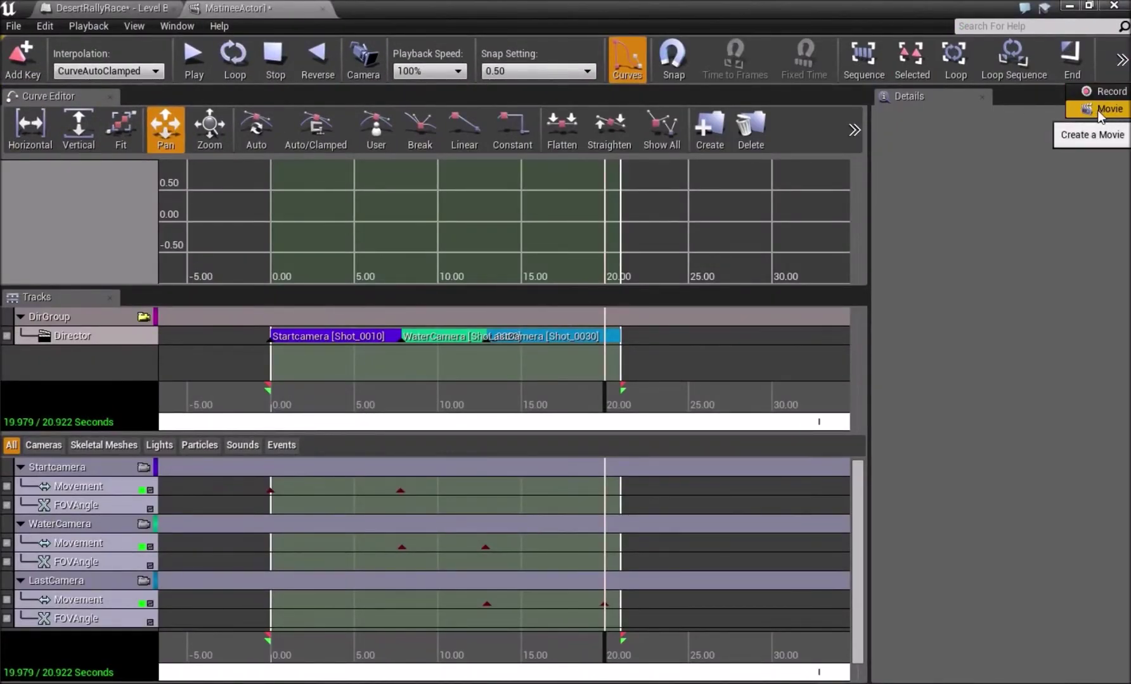
click(1098, 110)
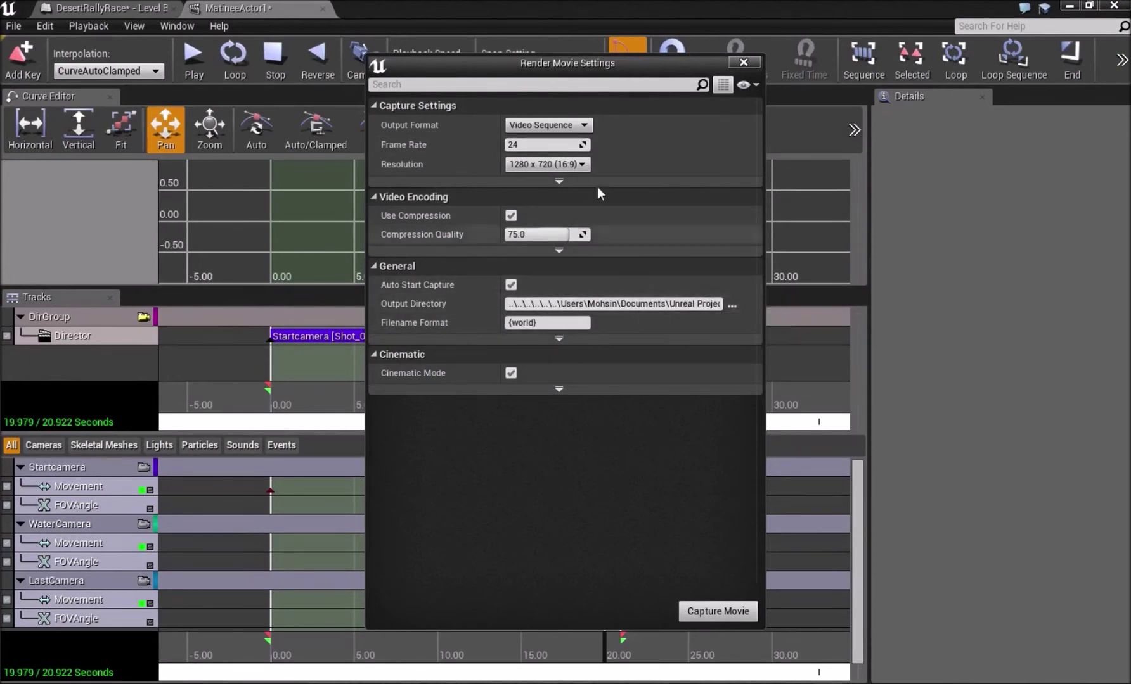
click(743, 64)
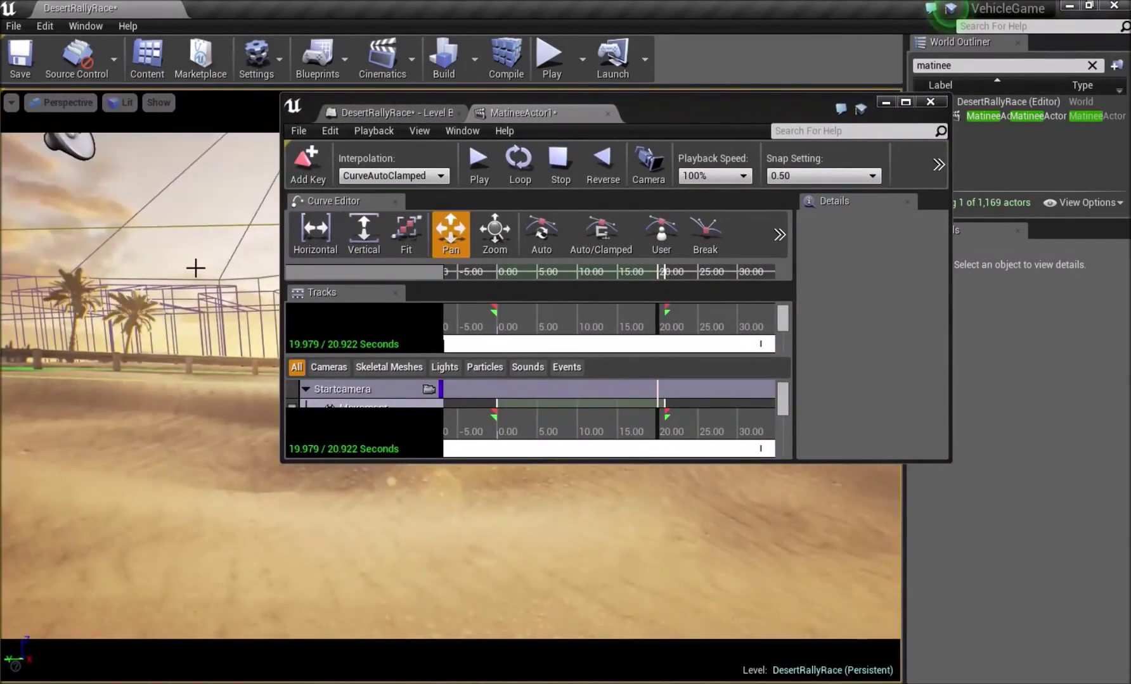
double_click(662, 113)
double_click(667, 6)
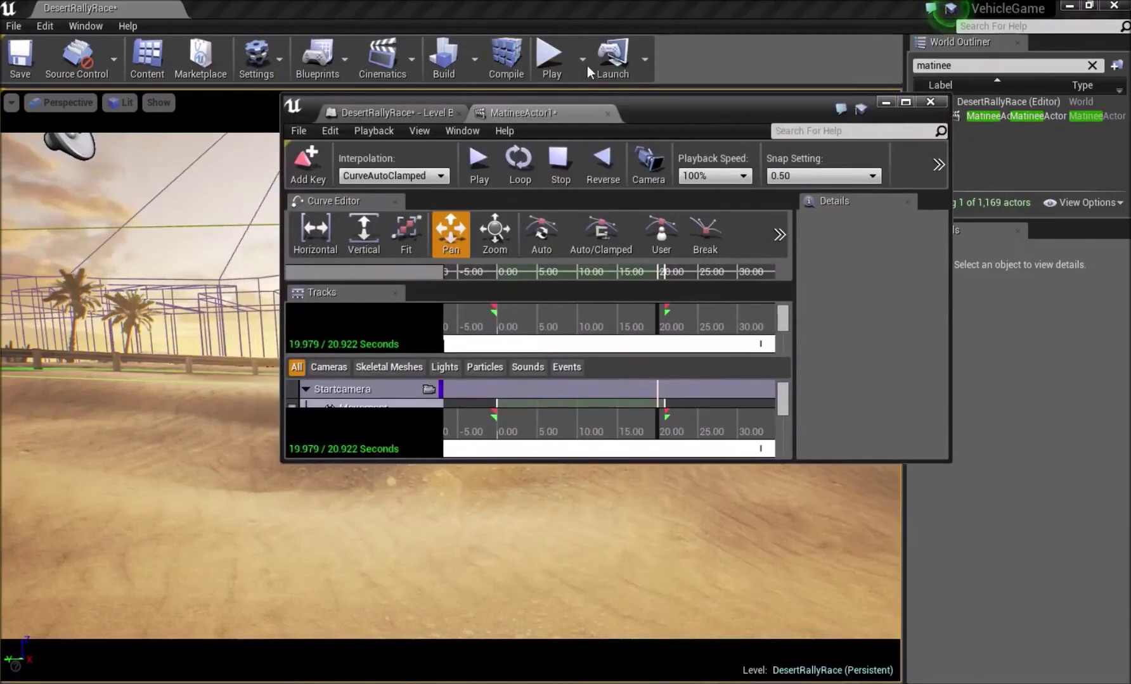
drag(673, 101, 890, 249)
right_drag(329, 271, 243, 396)
right_drag(279, 252, 156, 323)
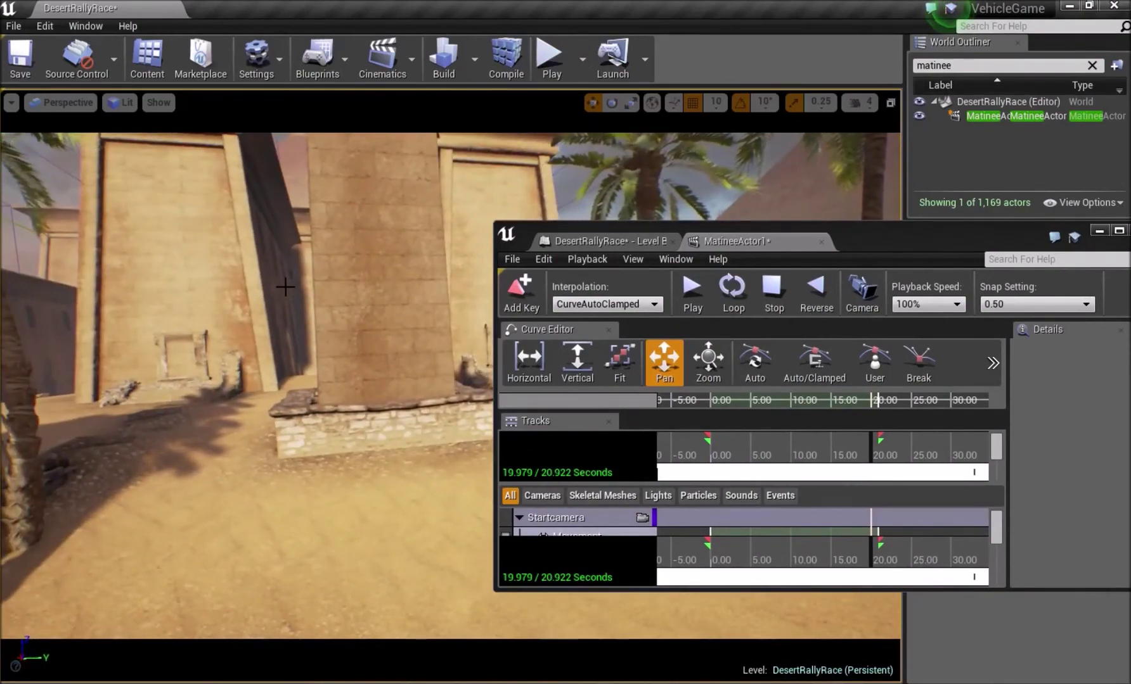
right_drag(285, 287, 121, 285)
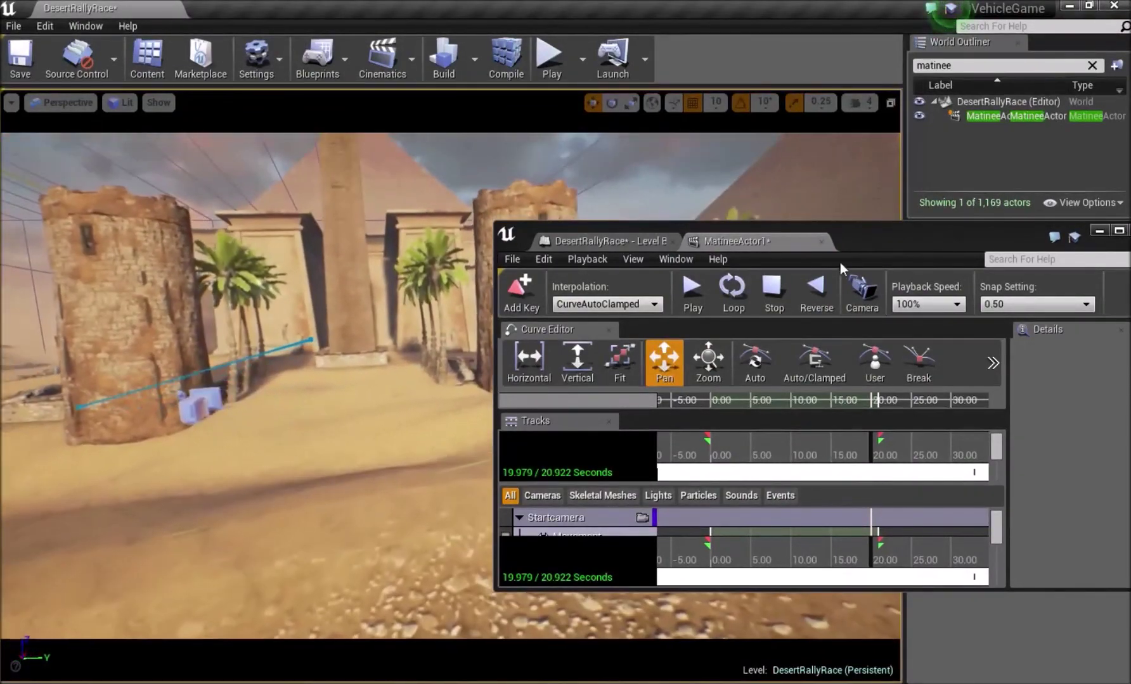
Return the MatineeActor1 playhead to 0.000 seconds and shrink the editor so the level viewport can be seen.
double_click(882, 242)
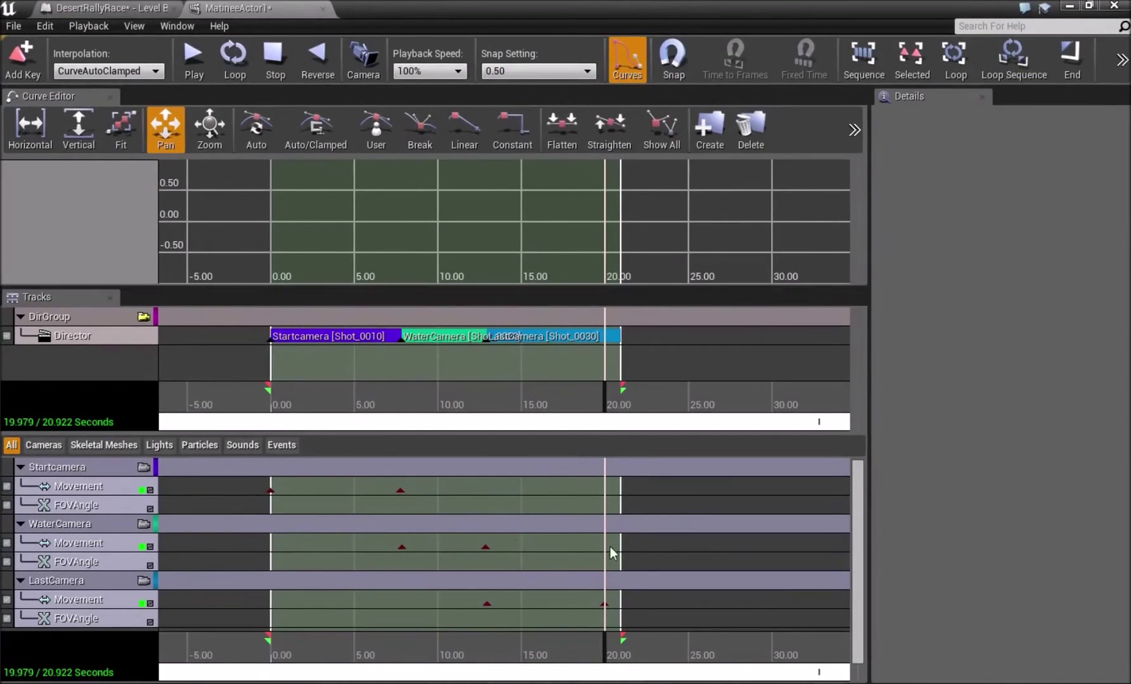
scroll(385, 350, down, 2)
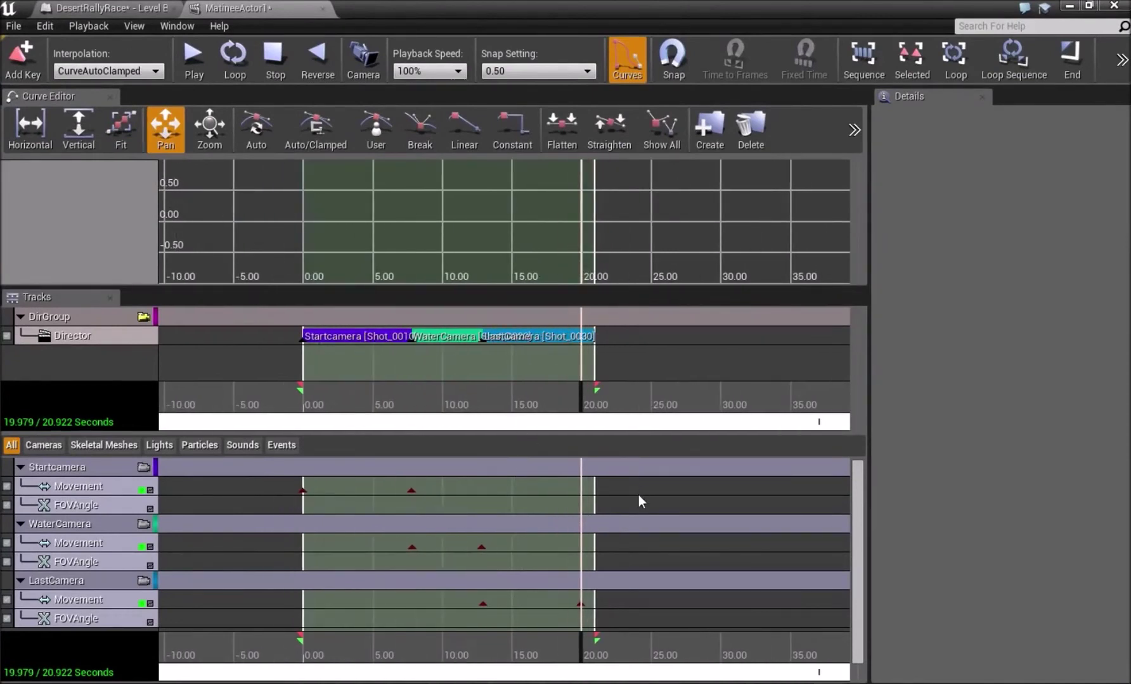
drag(581, 657, 295, 647)
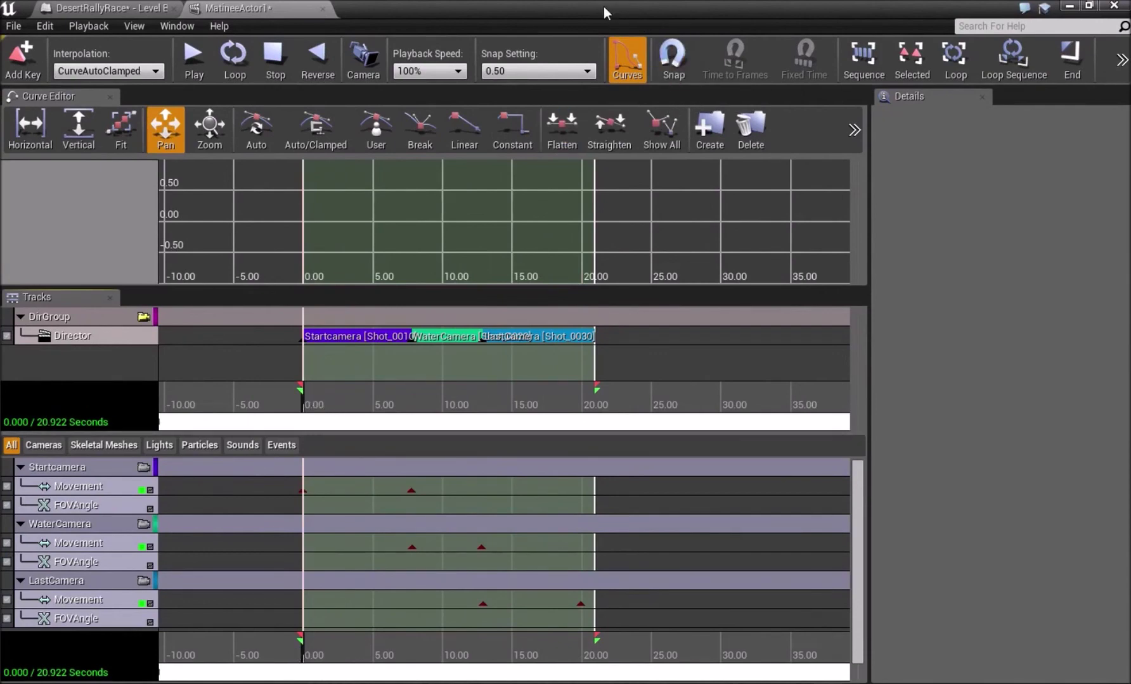
drag(600, 8, 642, 221)
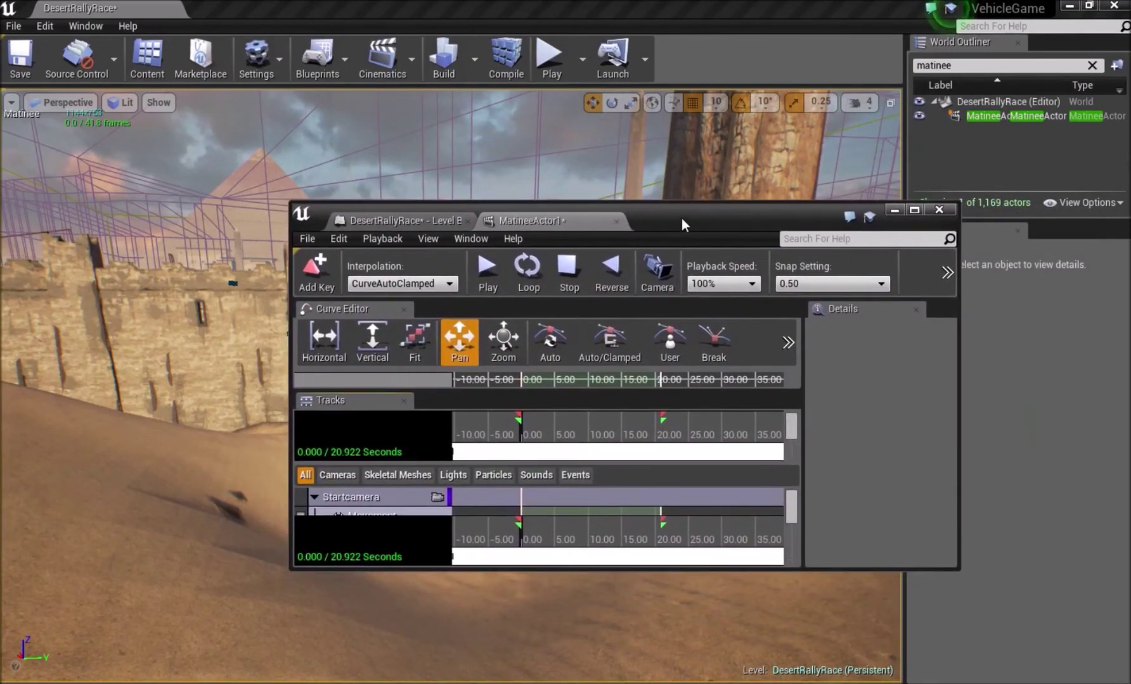